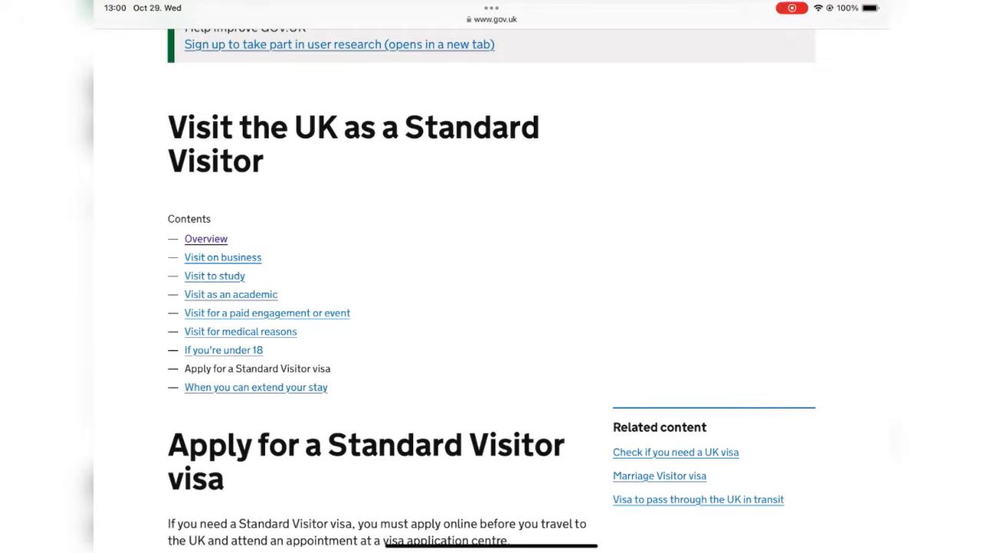
Step: Start the Standard Visitor visa application with English as the question language
{"action": "scroll", "coordinate": [491, 307], "scroll_direction": "down", "scroll_amount": 10}
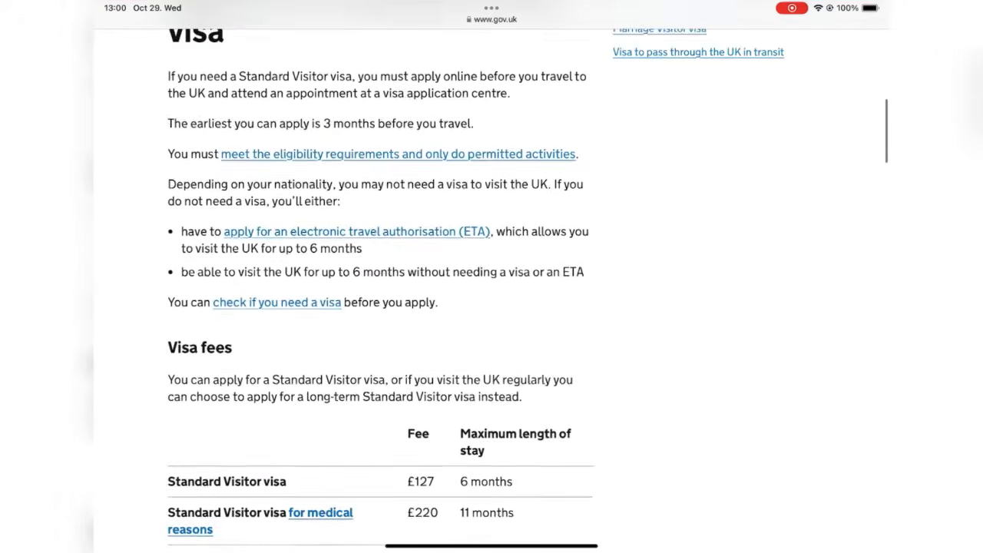
{"action": "scroll", "coordinate": [492, 307], "scroll_direction": "down", "scroll_amount": 4}
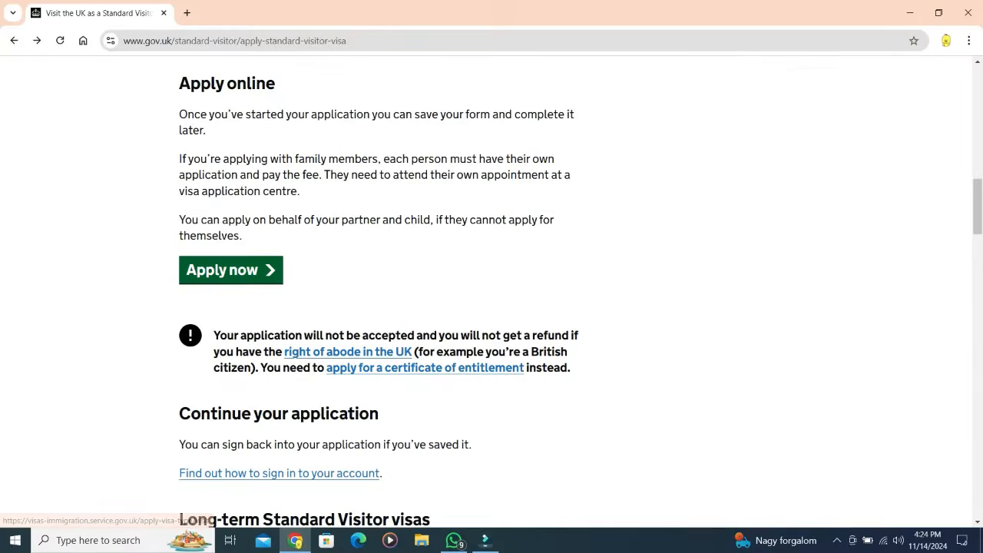
{"action": "left_click", "coordinate": [231, 270]}
{"action": "left_click", "coordinate": [191, 293]}
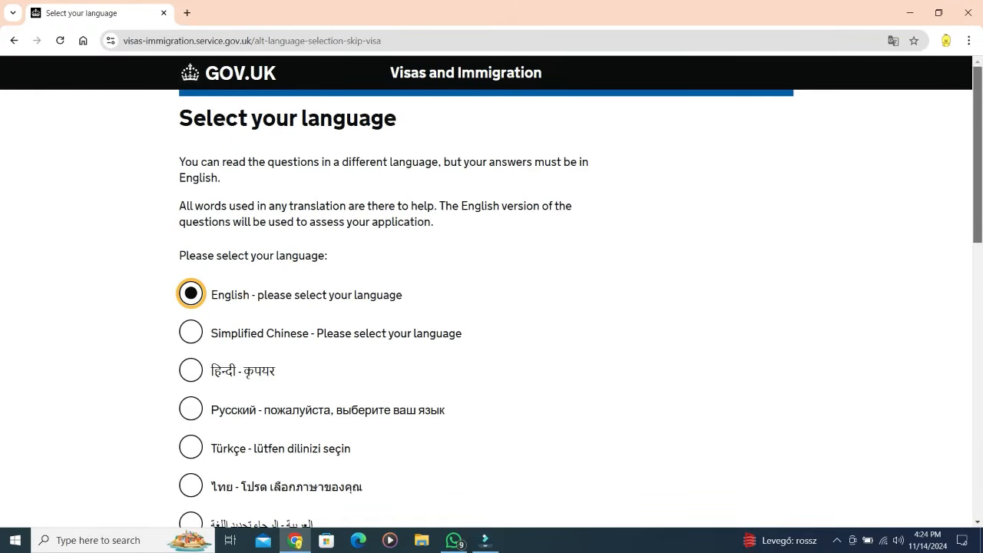
{"action": "scroll", "coordinate": [491, 307], "scroll_direction": "down", "scroll_amount": 8}
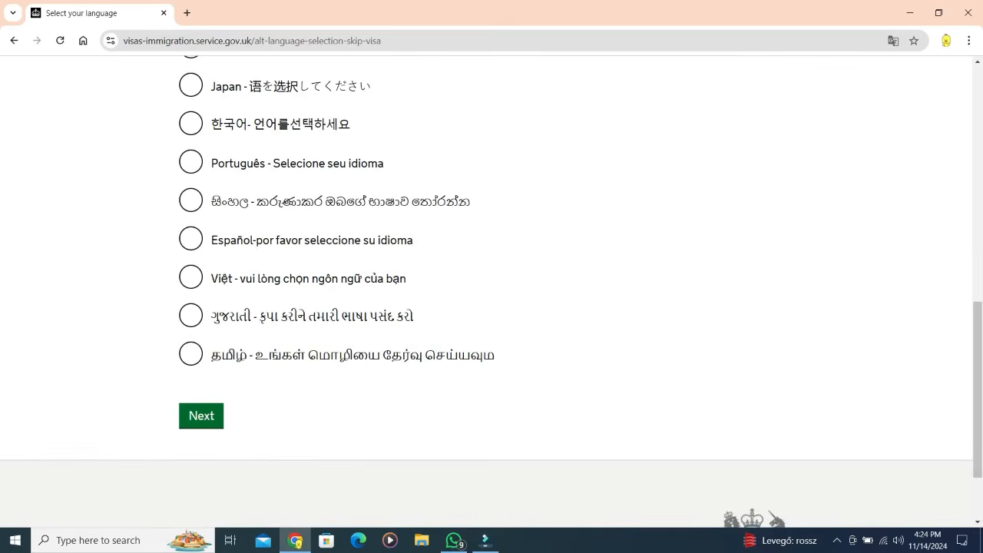
{"action": "left_click", "coordinate": [201, 415]}
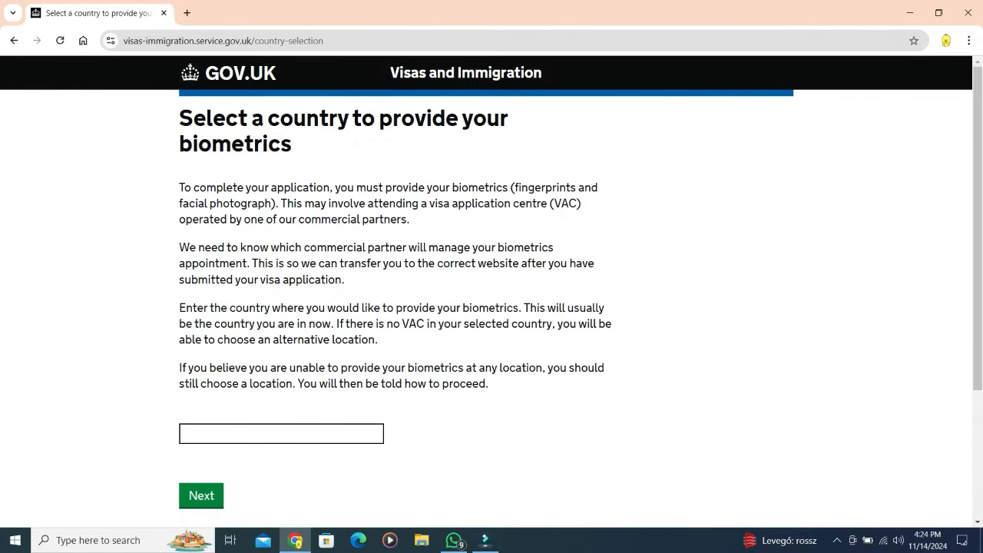
Step: Choose Hungary as the country for giving biometrics
{"action": "left_click", "coordinate": [282, 434]}
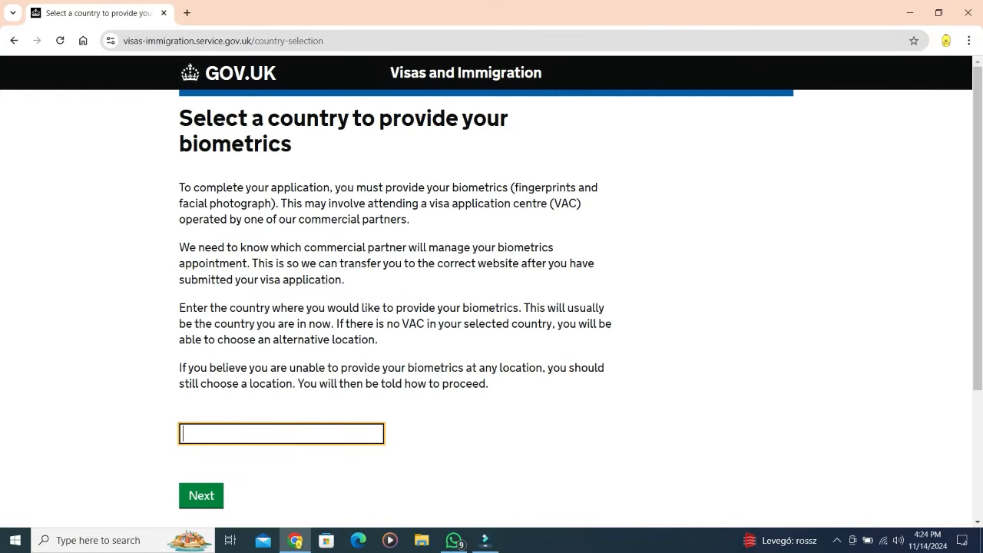
{"action": "type", "text": "hun"}
{"action": "key", "text": "Down"}
{"action": "key", "text": "Return"}
{"action": "key", "text": "Return"}
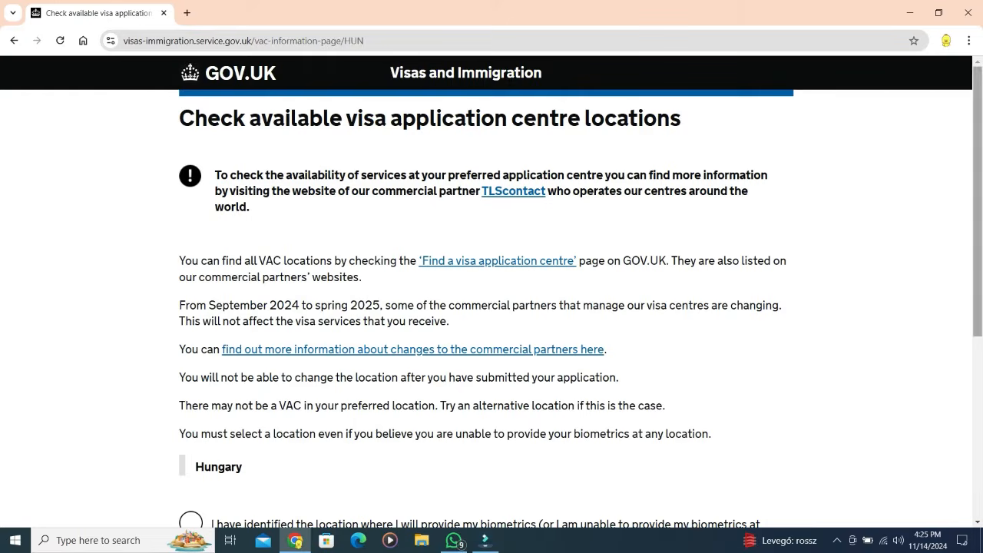
Step: Confirm the biometrics location has been identified and continue past the visa centre page
{"action": "scroll", "coordinate": [492, 292], "scroll_direction": "down", "scroll_amount": 2}
{"action": "scroll", "coordinate": [491, 292], "scroll_direction": "down", "scroll_amount": 2}
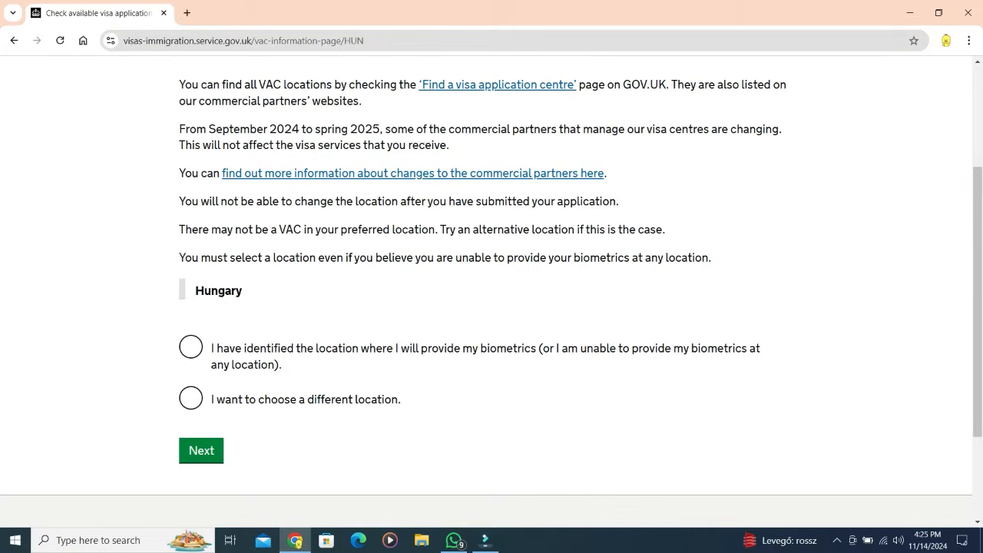
{"action": "left_click", "coordinate": [190, 347]}
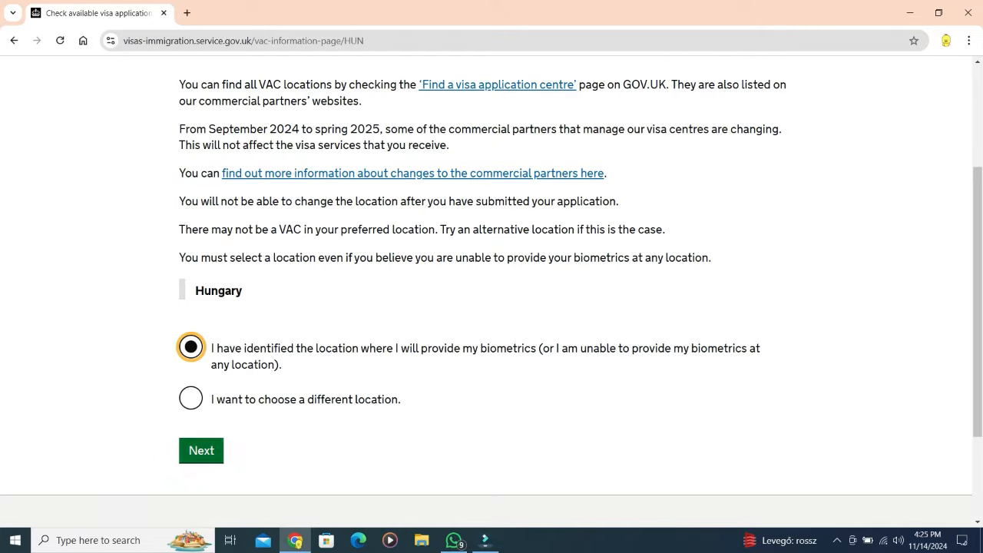
{"action": "left_click", "coordinate": [201, 451]}
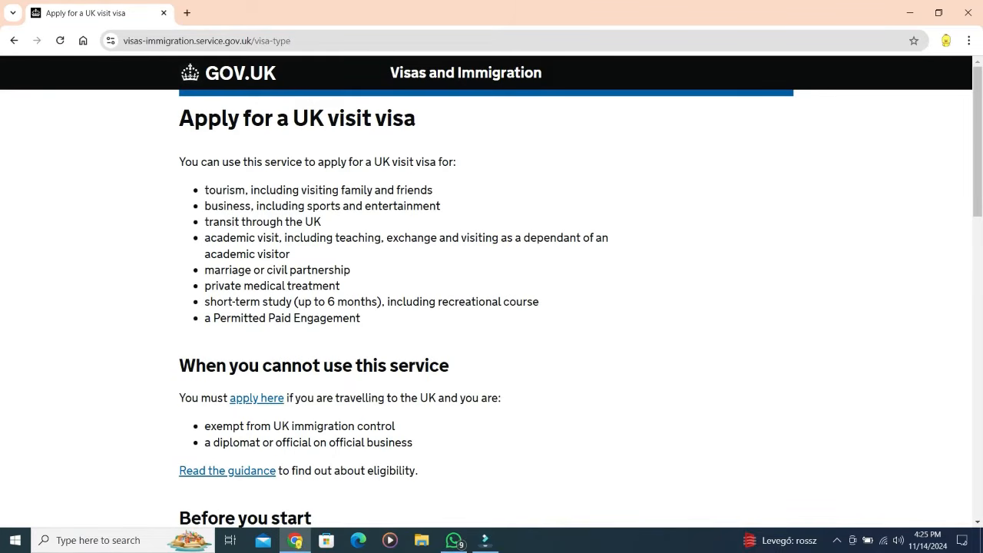
Step: Start the UK visit visa as a new application rather than reopening the existing one
{"action": "scroll", "coordinate": [491, 292], "scroll_direction": "down", "scroll_amount": 2}
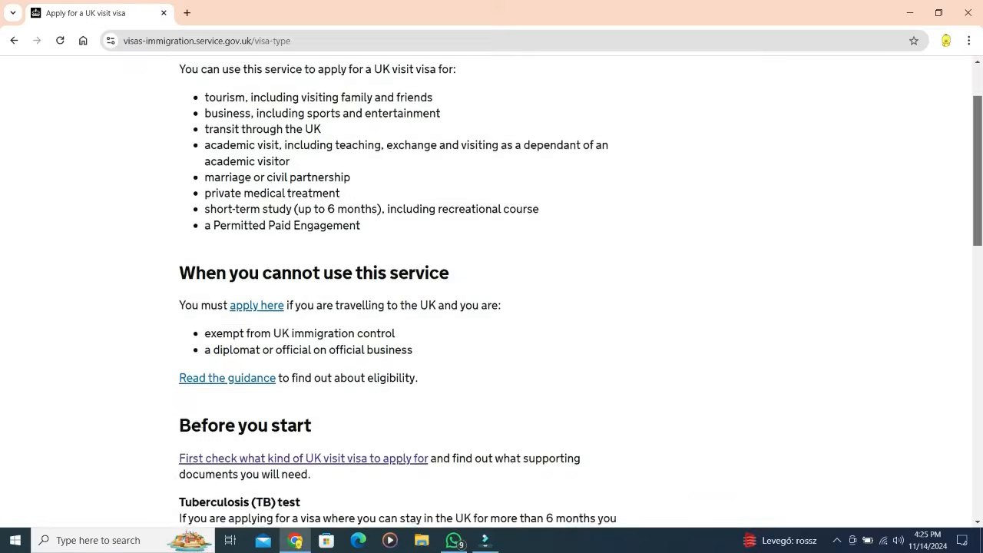
{"action": "scroll", "coordinate": [491, 292], "scroll_direction": "down", "scroll_amount": 3}
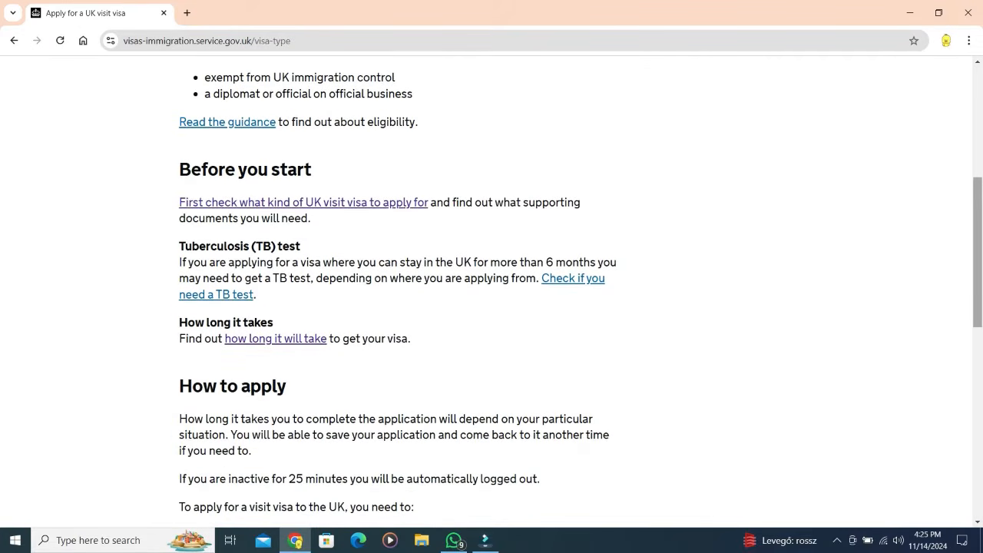
{"action": "scroll", "coordinate": [492, 292], "scroll_direction": "down", "scroll_amount": 1}
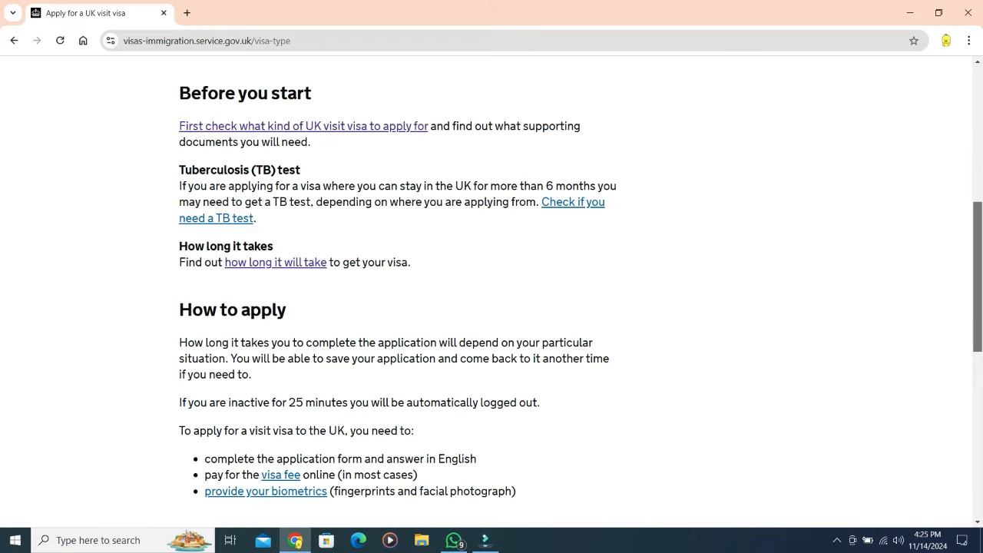
{"action": "scroll", "coordinate": [491, 292], "scroll_direction": "down", "scroll_amount": 5}
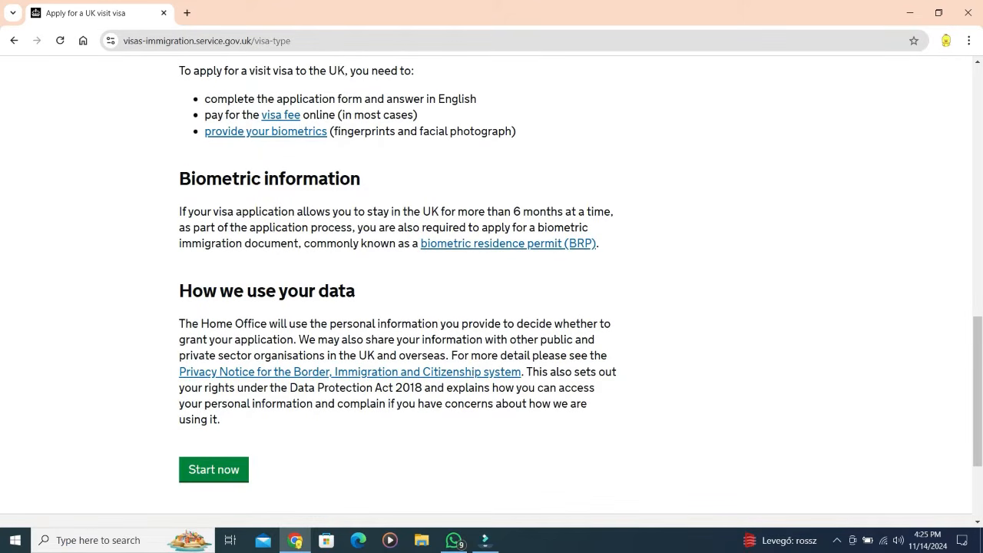
{"action": "left_click", "coordinate": [214, 469]}
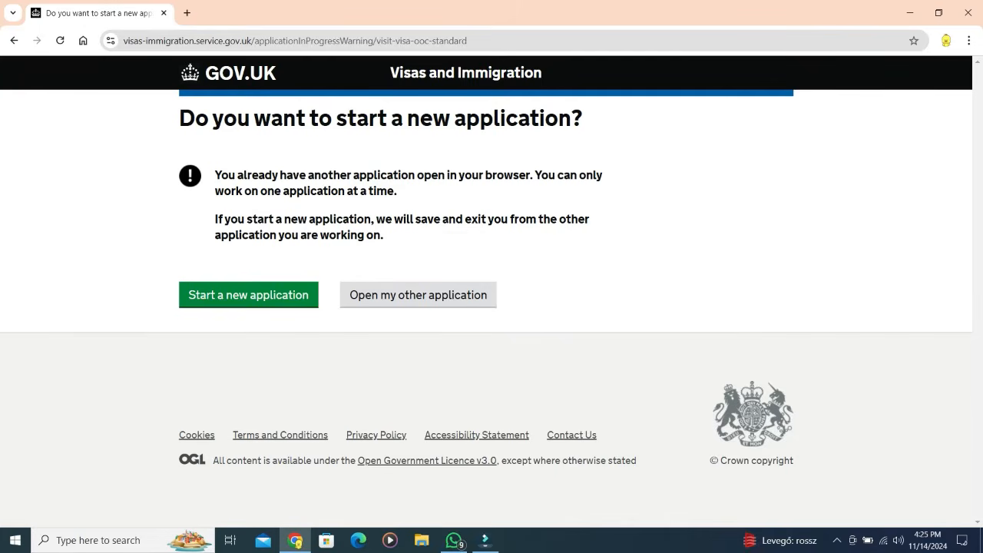
{"action": "left_click", "coordinate": [249, 295]}
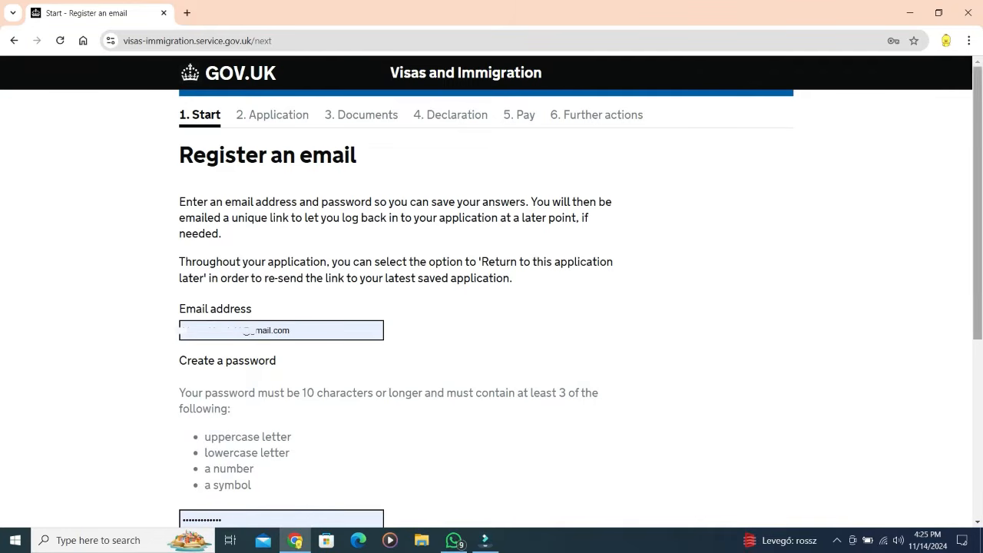
Step: Fill the repeated password from the saved suggestion and save the email registration
{"action": "scroll", "coordinate": [492, 292], "scroll_direction": "down", "scroll_amount": 3}
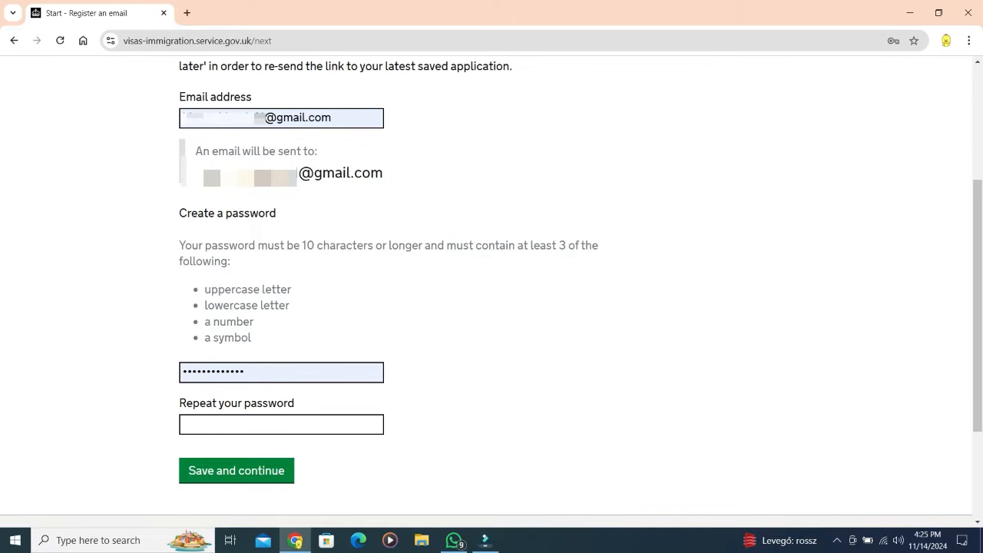
{"action": "left_click", "coordinate": [281, 425]}
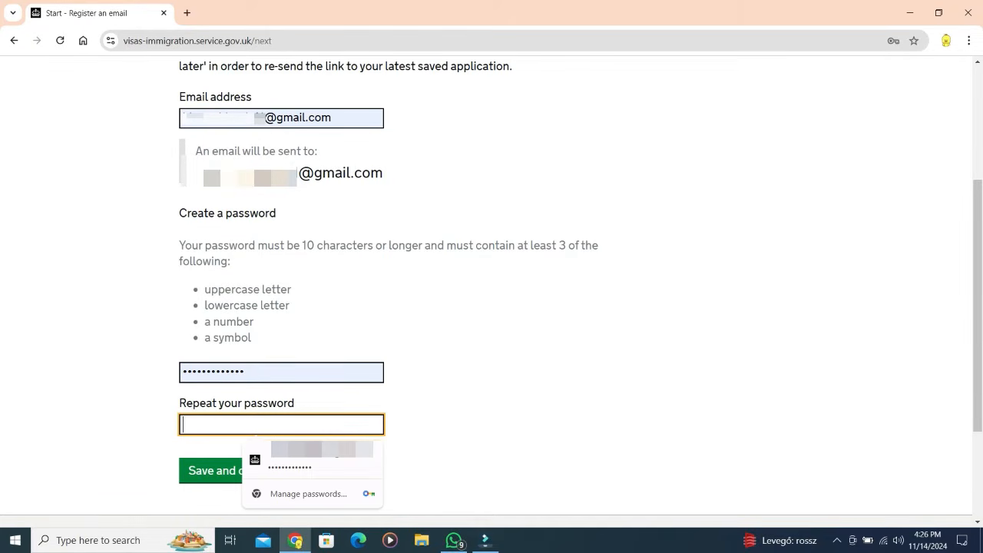
{"action": "key", "text": "Down"}
{"action": "key", "text": "Return"}
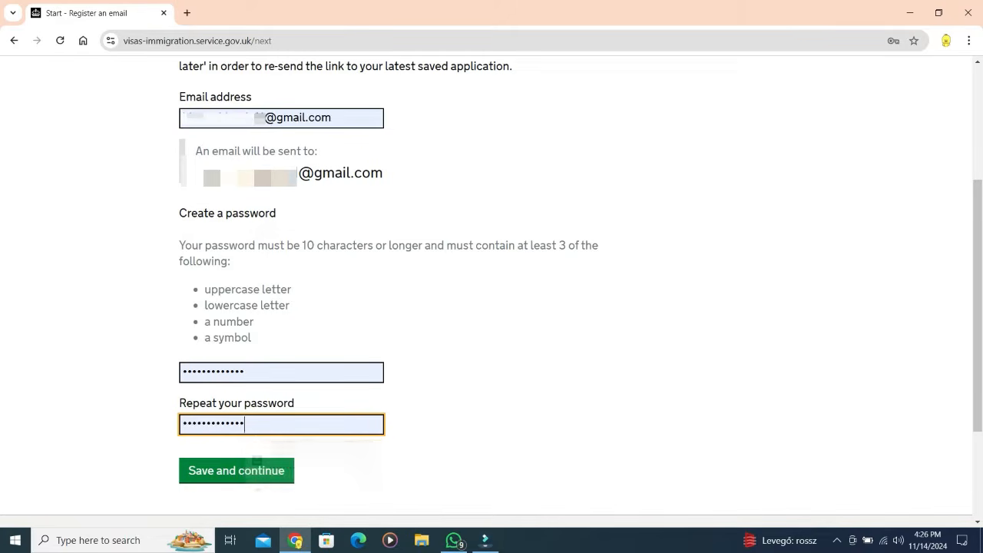
{"action": "key", "text": "Tab"}
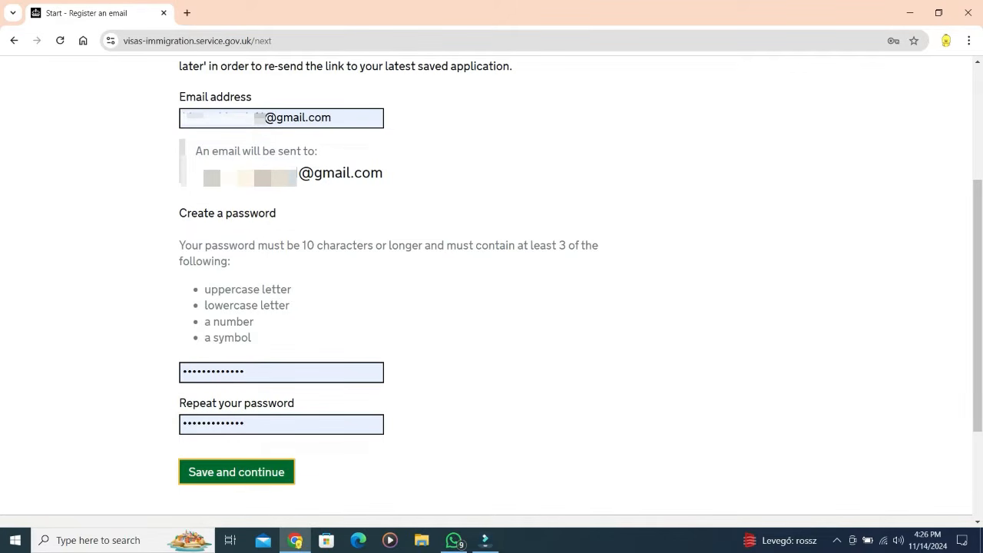
{"action": "key", "text": "shift+Tab"}
{"action": "key", "text": "Tab"}
{"action": "key", "text": "Return"}
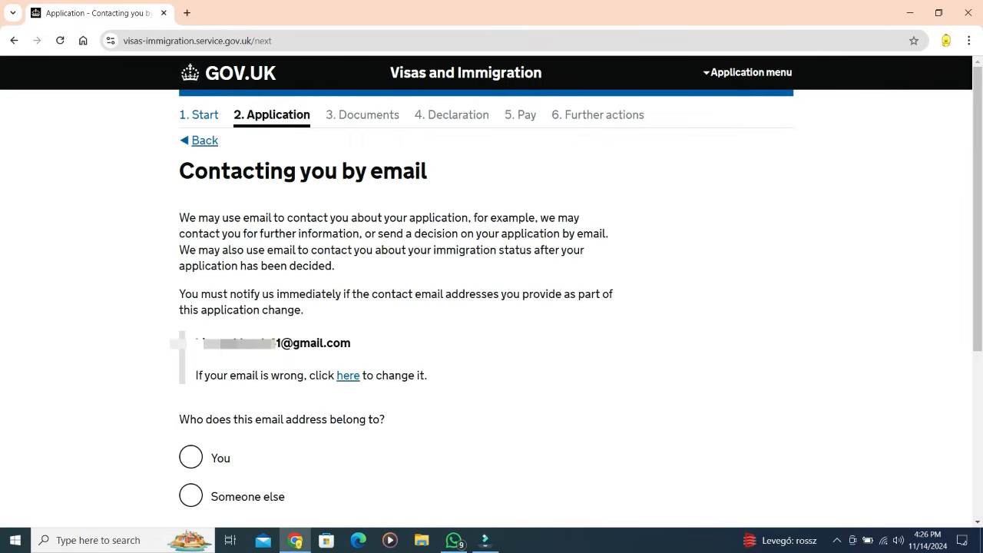
Step: Confirm the email address is yours and that there is no other email
{"action": "left_click", "coordinate": [191, 457]}
{"action": "scroll", "coordinate": [491, 282], "scroll_direction": "down", "scroll_amount": 2}
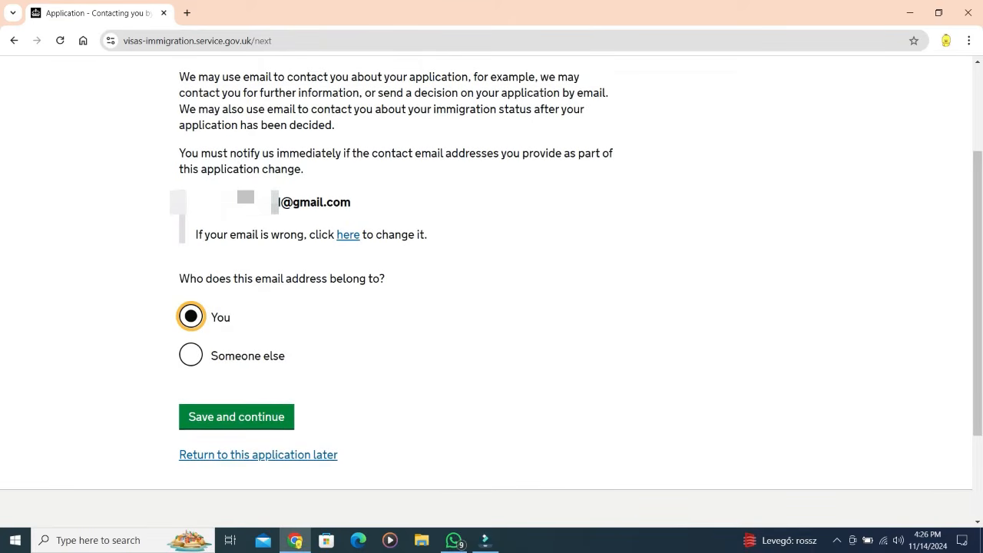
{"action": "left_click", "coordinate": [236, 416]}
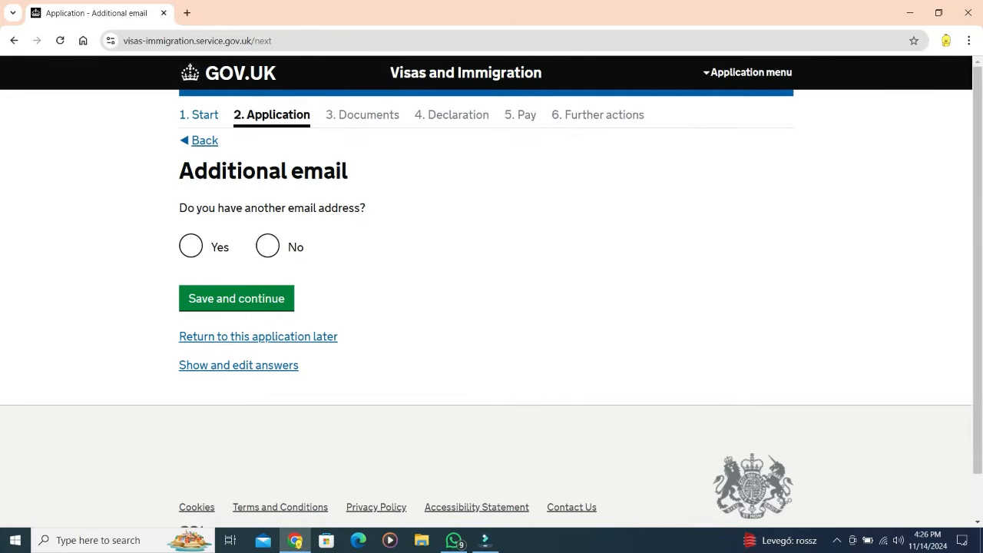
{"action": "left_click", "coordinate": [267, 246]}
{"action": "left_click", "coordinate": [235, 298]}
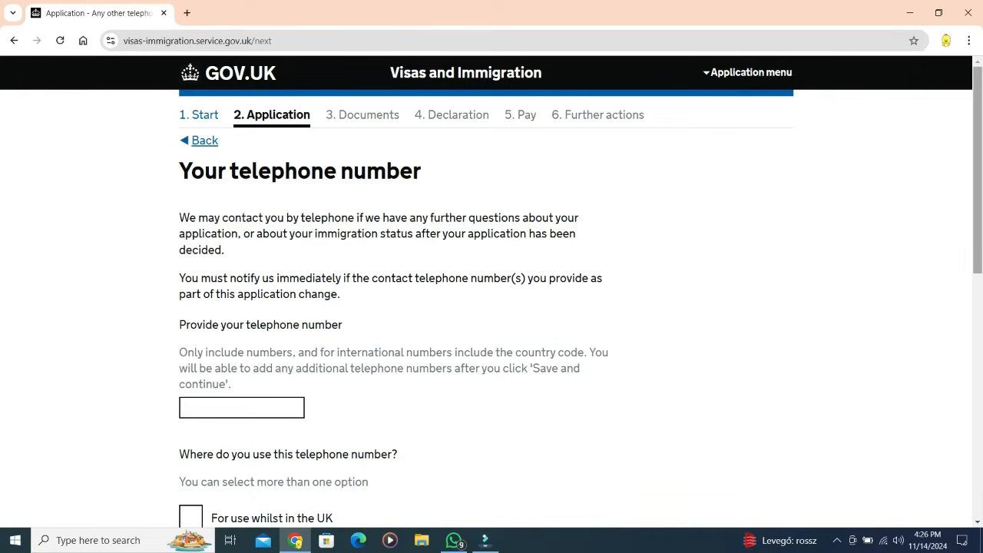
Step: Enter the telephone number, marking it as used in and outside the UK and a mobile
{"action": "scroll", "coordinate": [491, 290], "scroll_direction": "down", "scroll_amount": 1}
{"action": "scroll", "coordinate": [491, 290], "scroll_direction": "down", "scroll_amount": 3}
{"action": "left_click", "coordinate": [242, 109]}
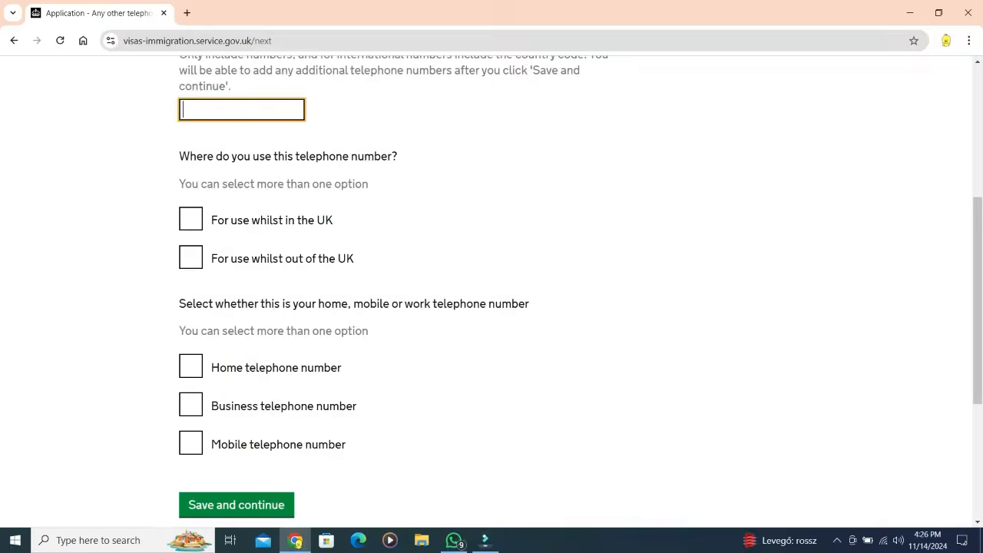
{"action": "type", "text": "0036"}
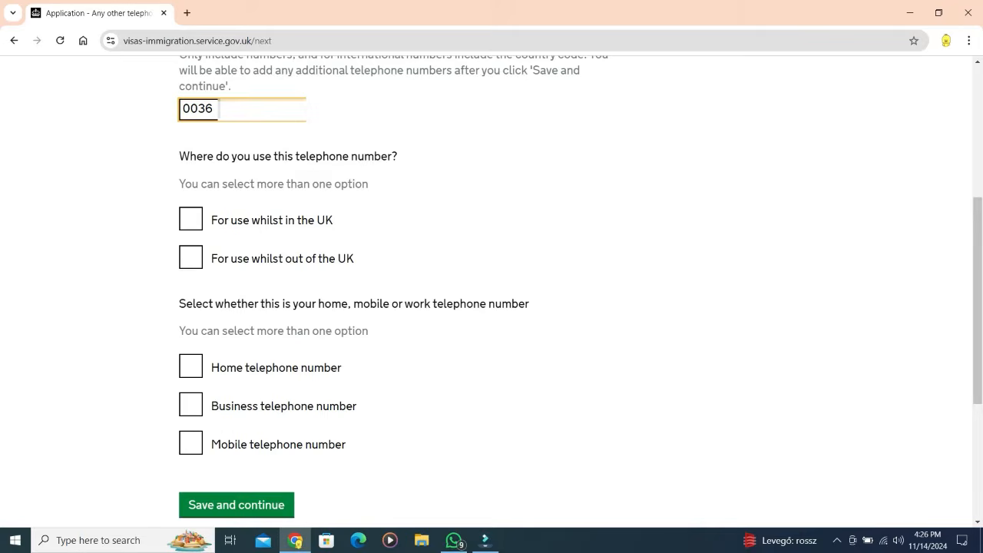
{"action": "type", "text": "7"}
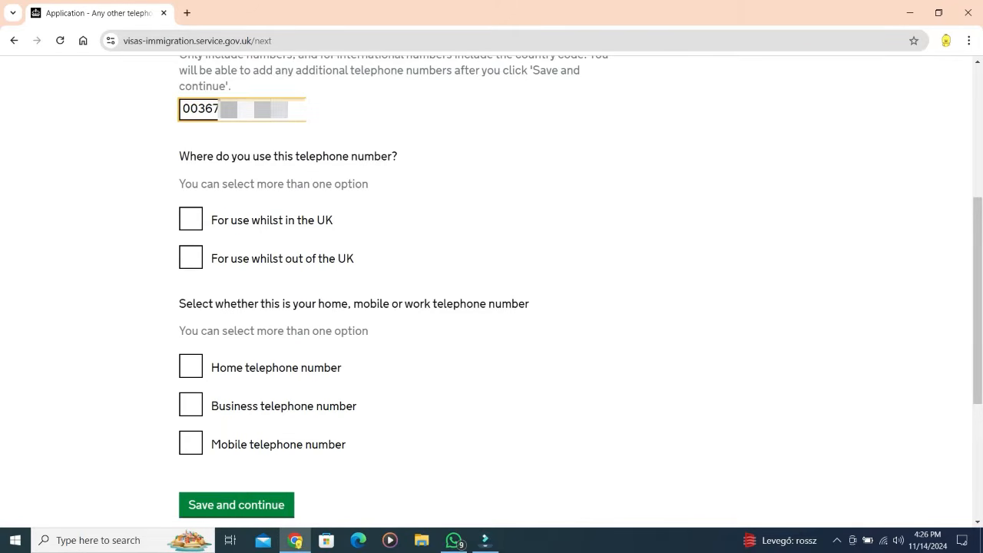
{"action": "key", "text": "Tab"}
{"action": "key", "text": "space"}
{"action": "key", "text": "Tab"}
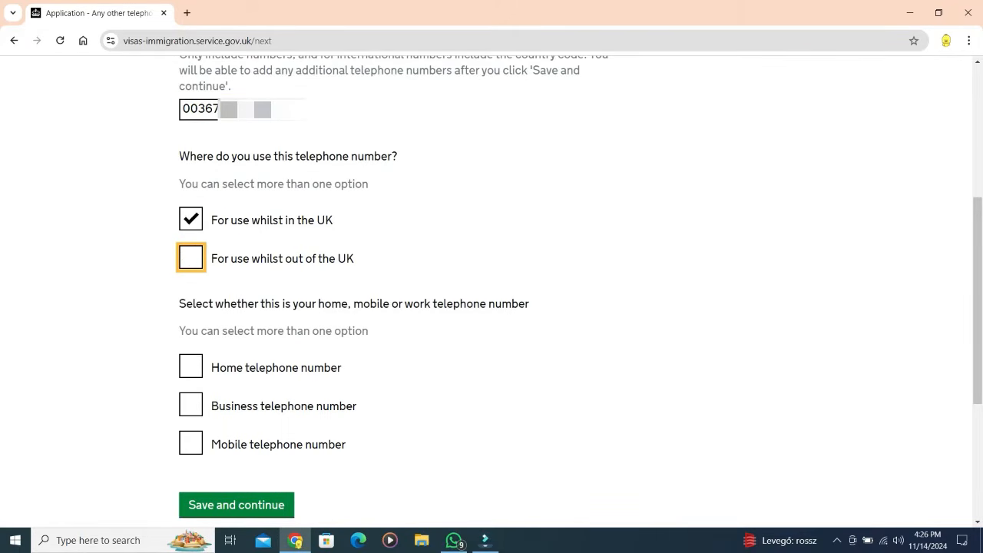
{"action": "key", "text": "space"}
{"action": "key", "text": "Tab"}
{"action": "key", "text": "Tab"}
{"action": "key", "text": "Tab"}
{"action": "key", "text": "space"}
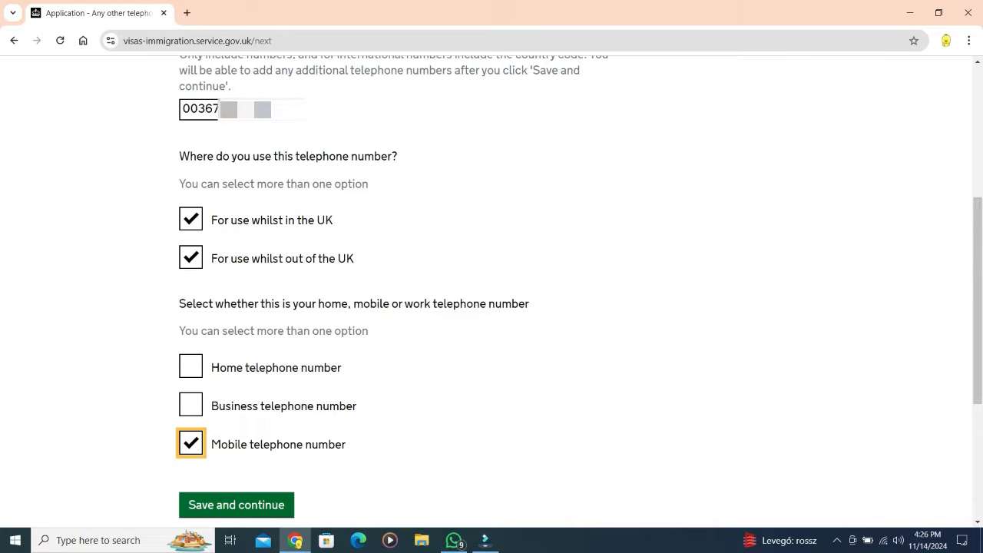
{"action": "key", "text": "Tab"}
{"action": "key", "text": "Return"}
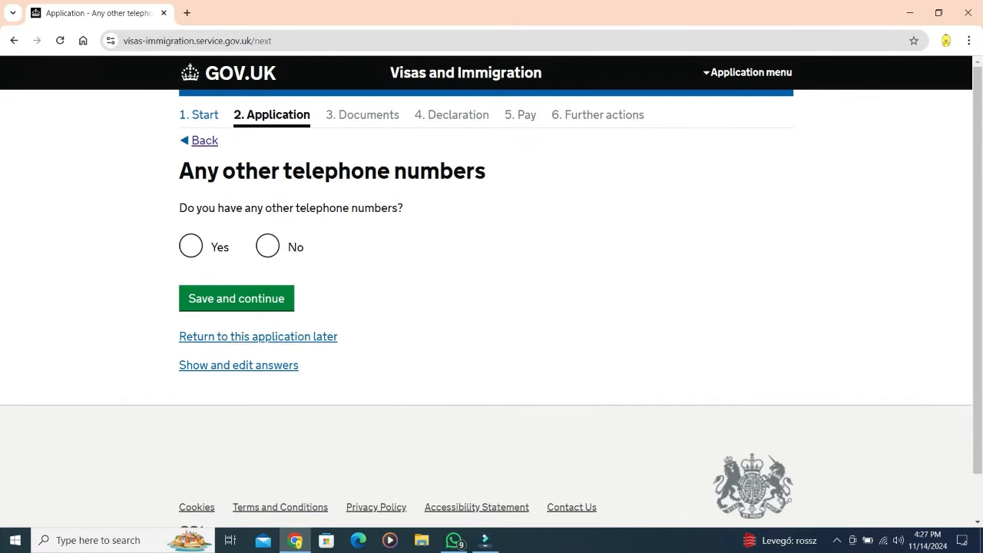
Step: Answer that there are no other numbers and allow contact by both calls and SMS
{"action": "left_click", "coordinate": [267, 246]}
{"action": "left_click", "coordinate": [237, 298]}
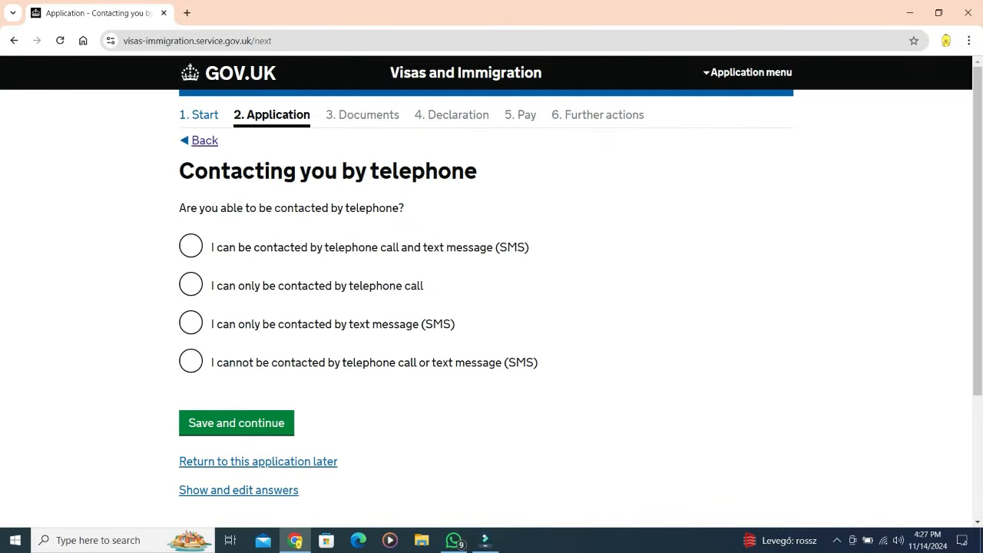
{"action": "left_click", "coordinate": [190, 246]}
{"action": "left_click", "coordinate": [237, 423]}
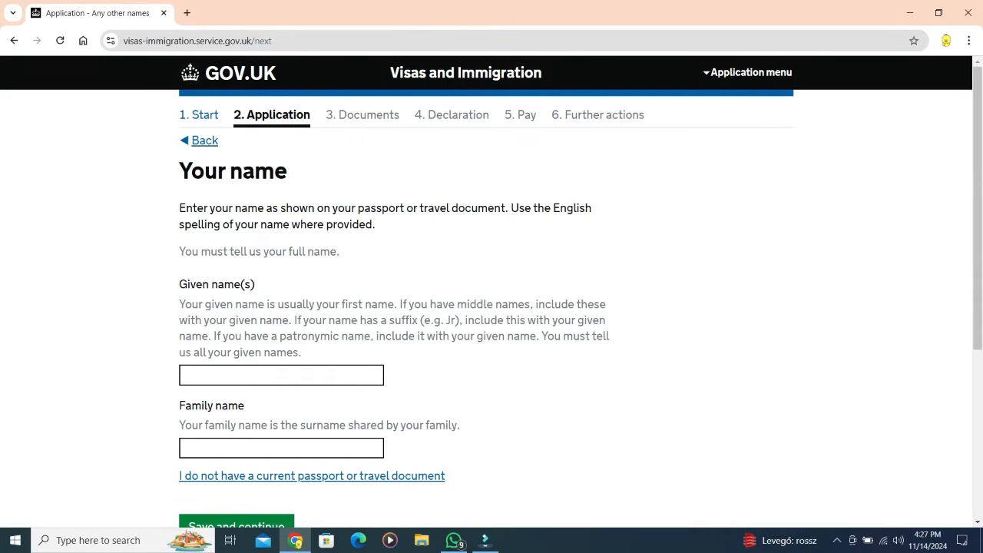
Step: Fill both name fields from the saved suggestion and save them
{"action": "left_click", "coordinate": [281, 375]}
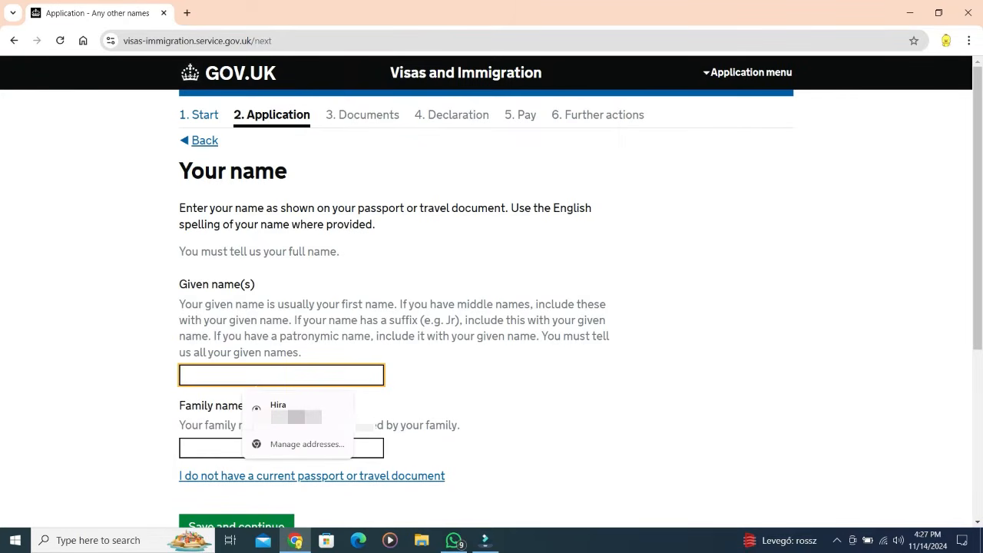
{"action": "left_click", "coordinate": [296, 411]}
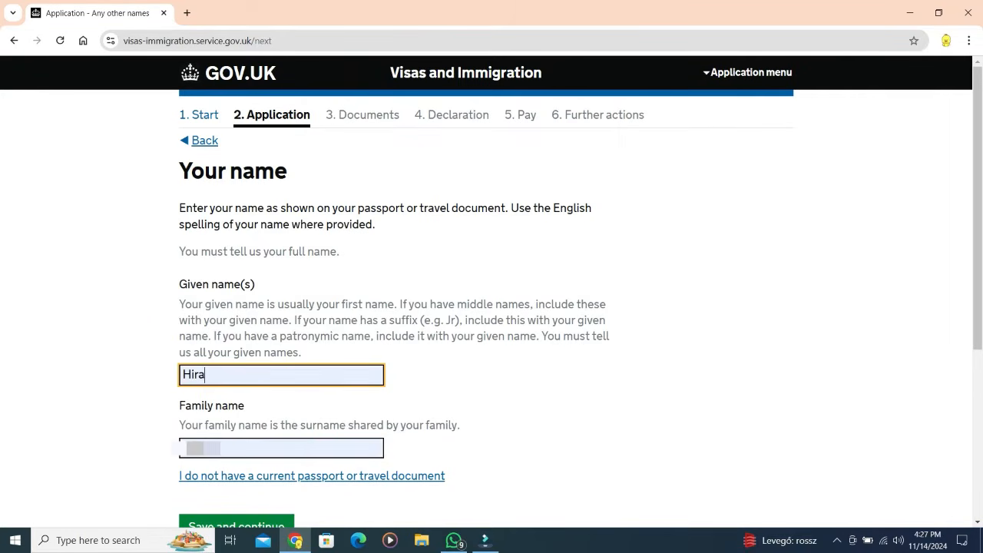
{"action": "scroll", "coordinate": [491, 292], "scroll_direction": "down", "scroll_amount": 2}
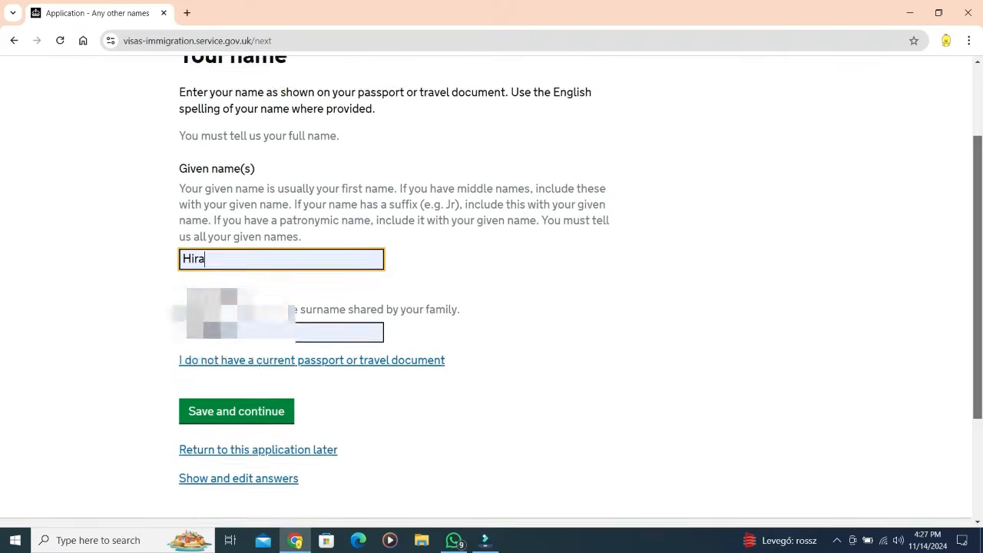
{"action": "left_click", "coordinate": [237, 371]}
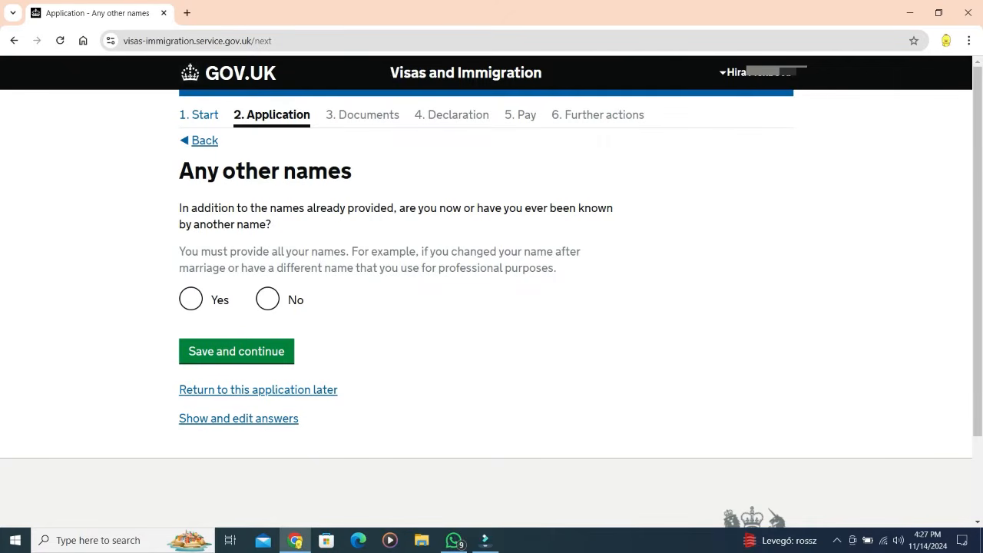
Step: Answer No to other names, and set sex to Female and status to Married or a civil partner
{"action": "left_click", "coordinate": [268, 298]}
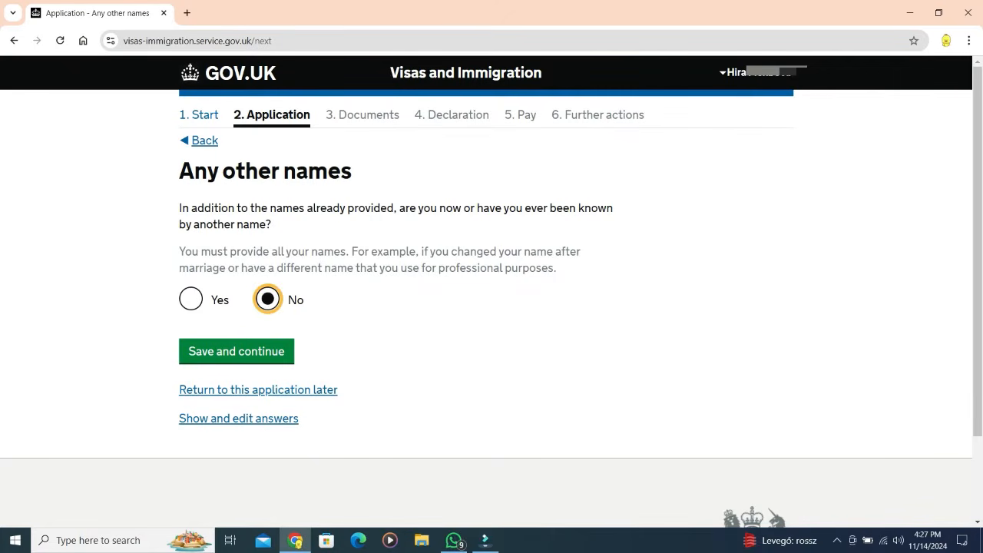
{"action": "left_click", "coordinate": [237, 351]}
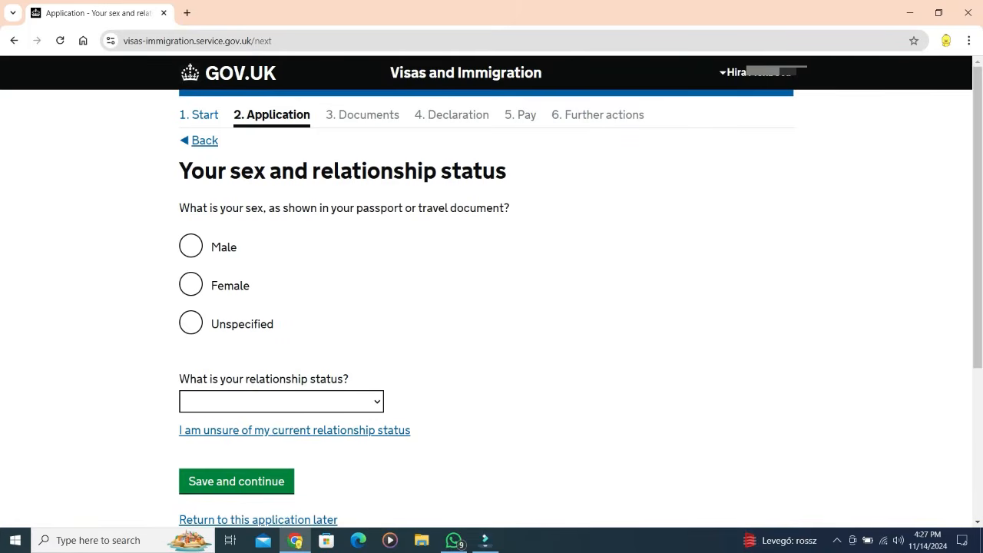
{"action": "left_click", "coordinate": [191, 284]}
{"action": "left_click", "coordinate": [281, 401]}
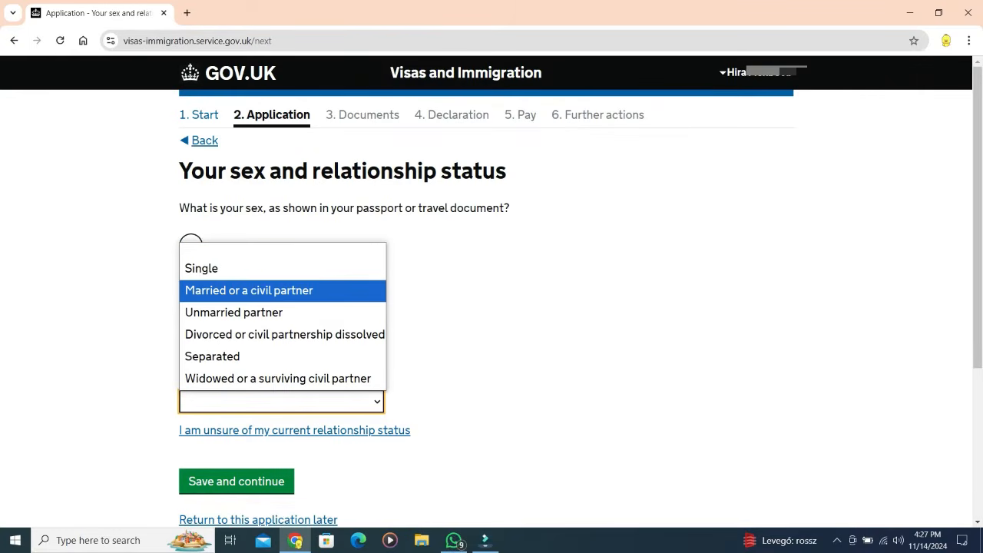
{"action": "left_click", "coordinate": [249, 290]}
{"action": "left_click", "coordinate": [236, 481]}
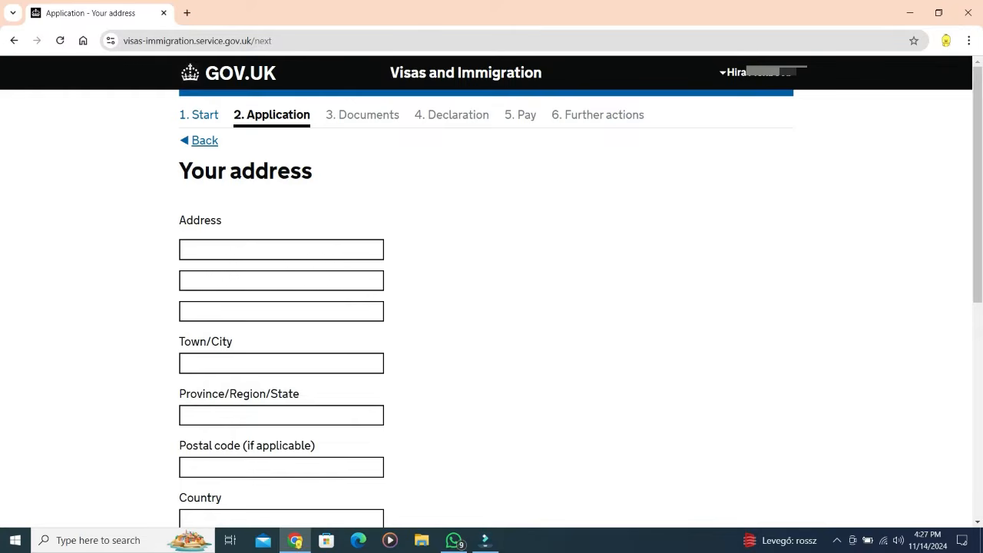
Step: Enter the home address with Budapest as town and postal code 1078
{"action": "left_click", "coordinate": [281, 249]}
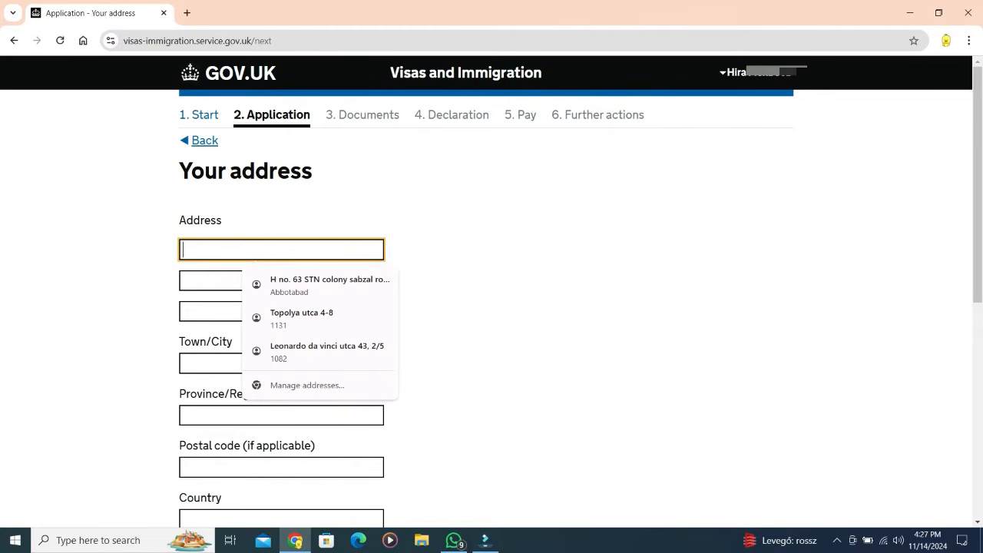
{"action": "type", "text": "M"}
{"action": "left_click", "coordinate": [281, 363]}
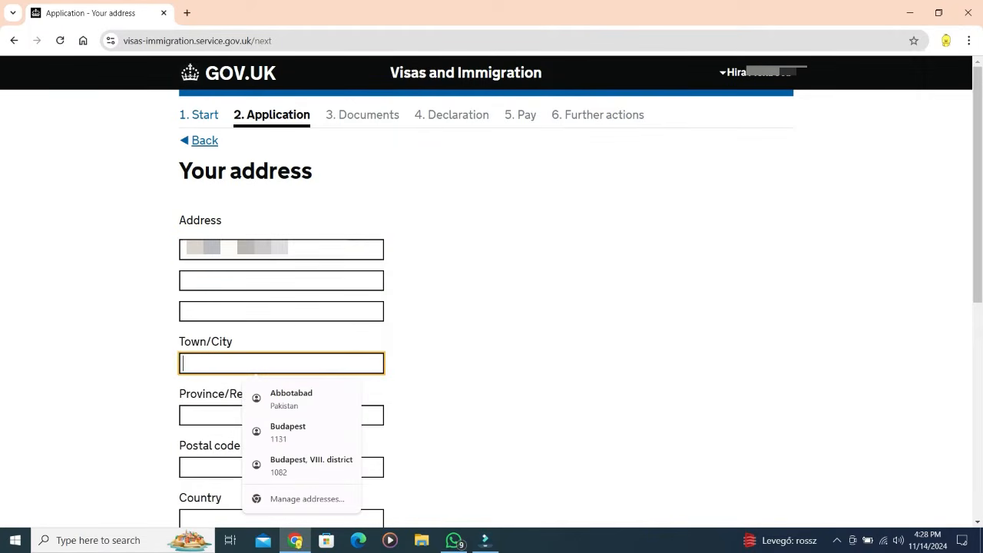
{"action": "type", "text": "budape"}
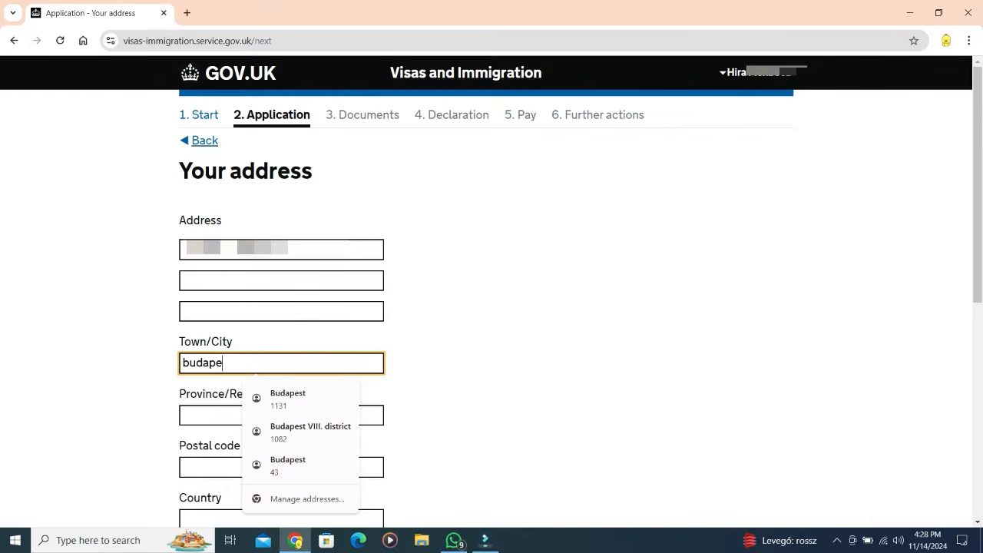
{"action": "type", "text": "st"}
{"action": "key", "text": "Tab"}
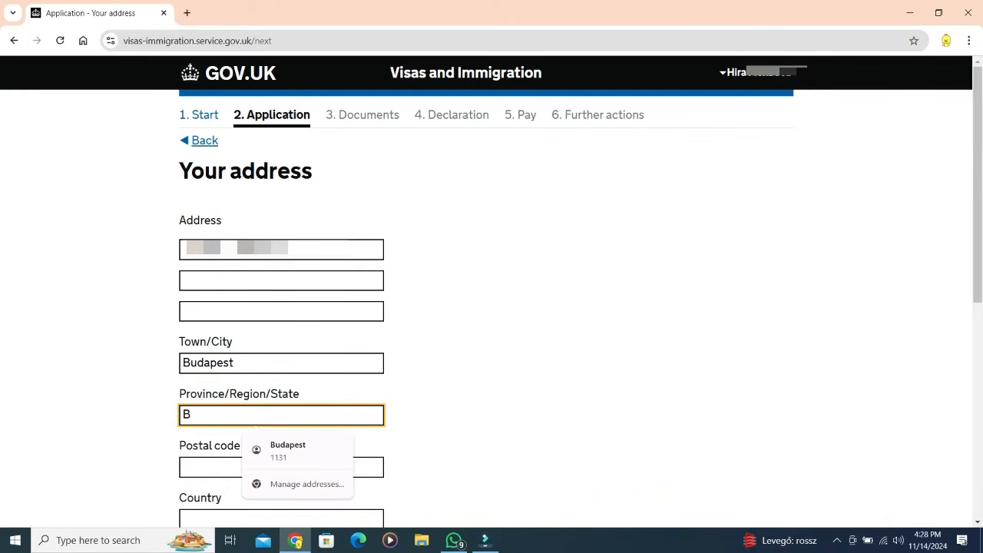
{"action": "type", "text": "udapest"}
{"action": "key", "text": "Tab"}
{"action": "type", "text": "1"}
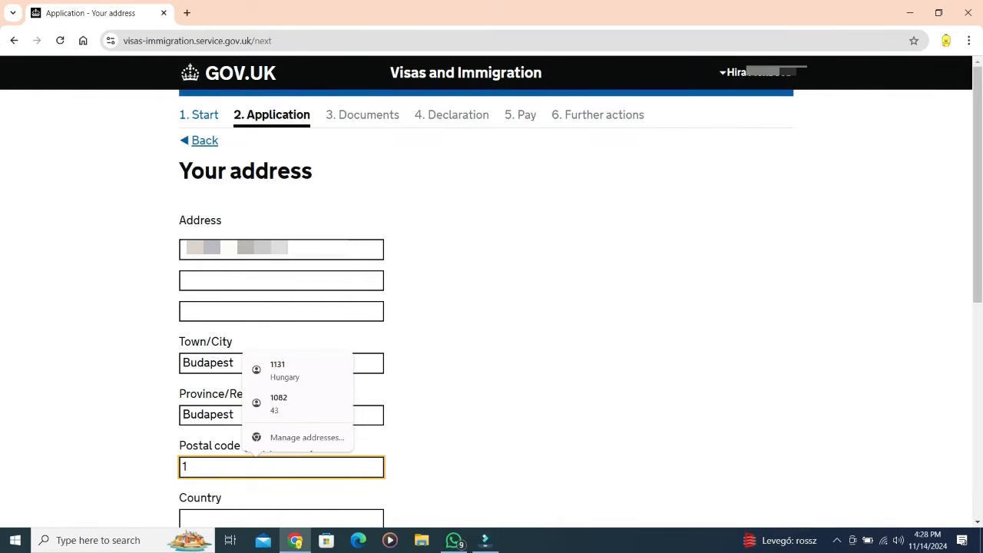
{"action": "type", "text": "078"}
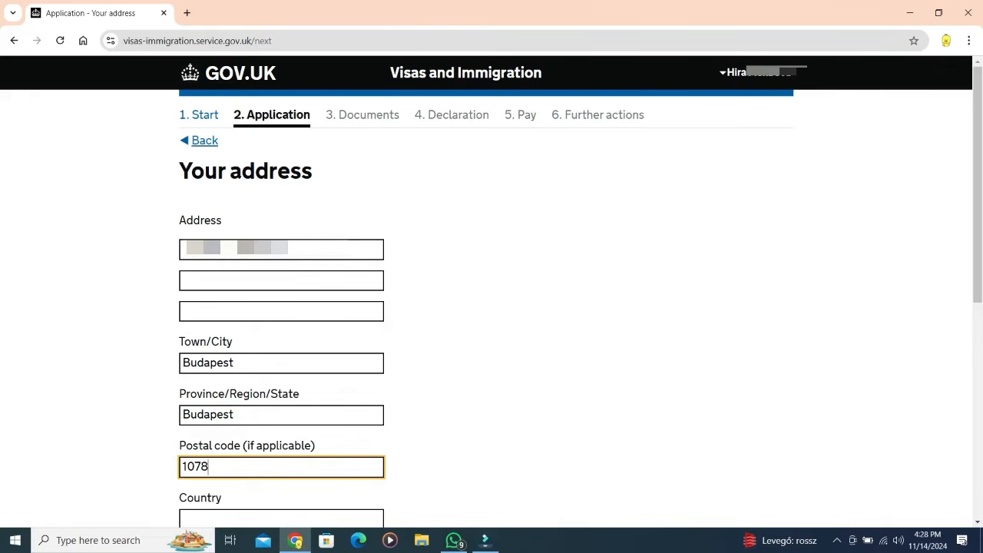
Step: Set the address country to Hungary and mark it as the correspondence address
{"action": "scroll", "coordinate": [491, 292], "scroll_direction": "down", "scroll_amount": 2}
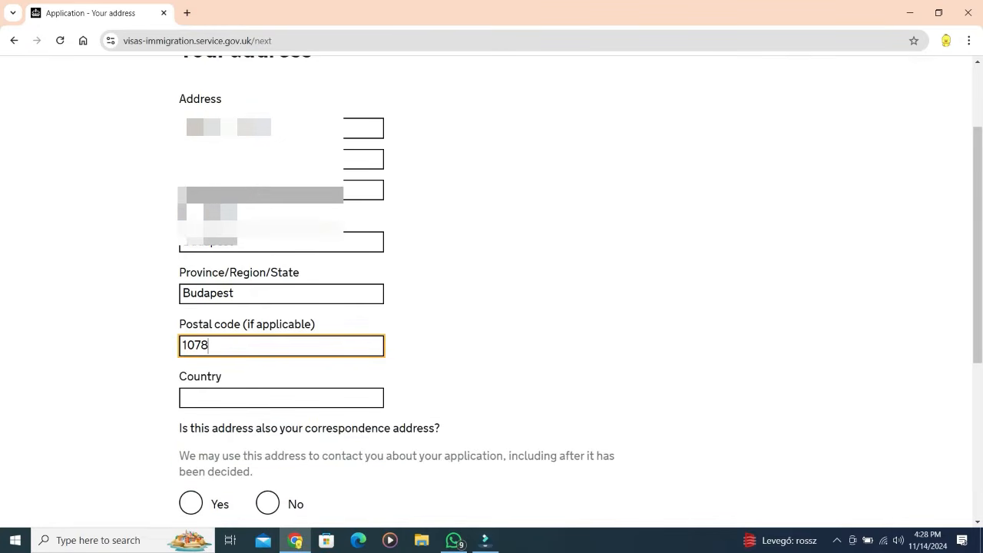
{"action": "left_click", "coordinate": [281, 398]}
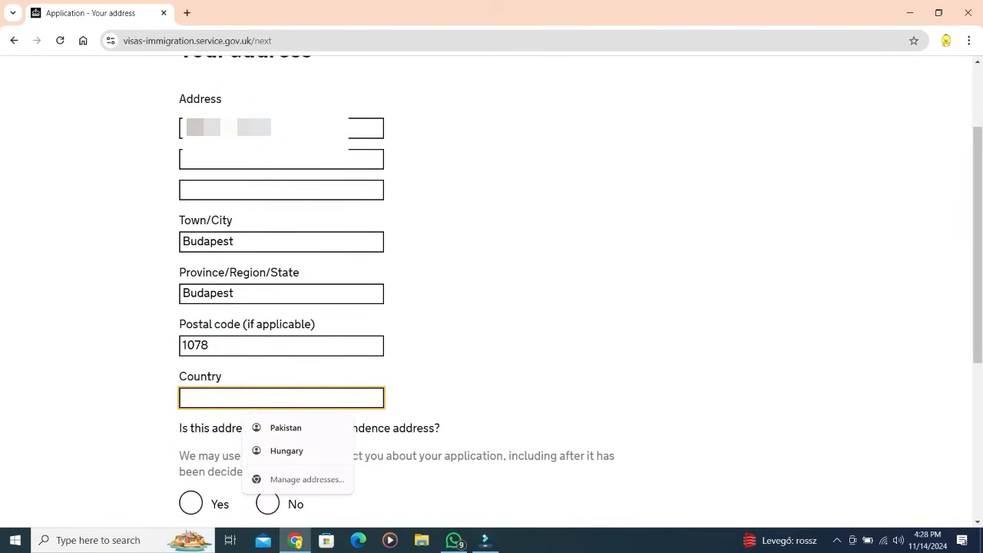
{"action": "key", "text": "Down"}
{"action": "key", "text": "Down"}
{"action": "key", "text": "Return"}
{"action": "scroll", "coordinate": [492, 292], "scroll_direction": "down", "scroll_amount": 1}
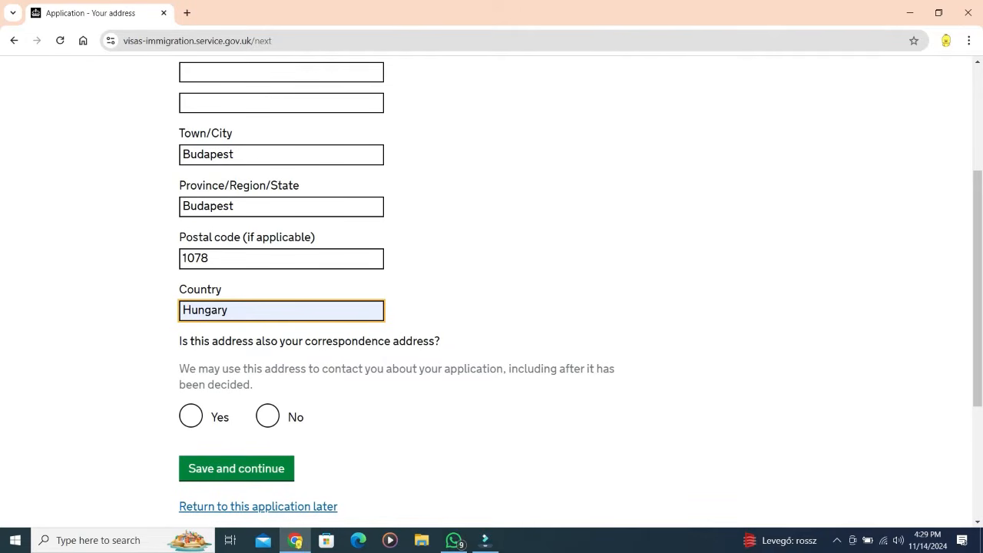
{"action": "key", "text": "Tab"}
{"action": "key", "text": "space"}
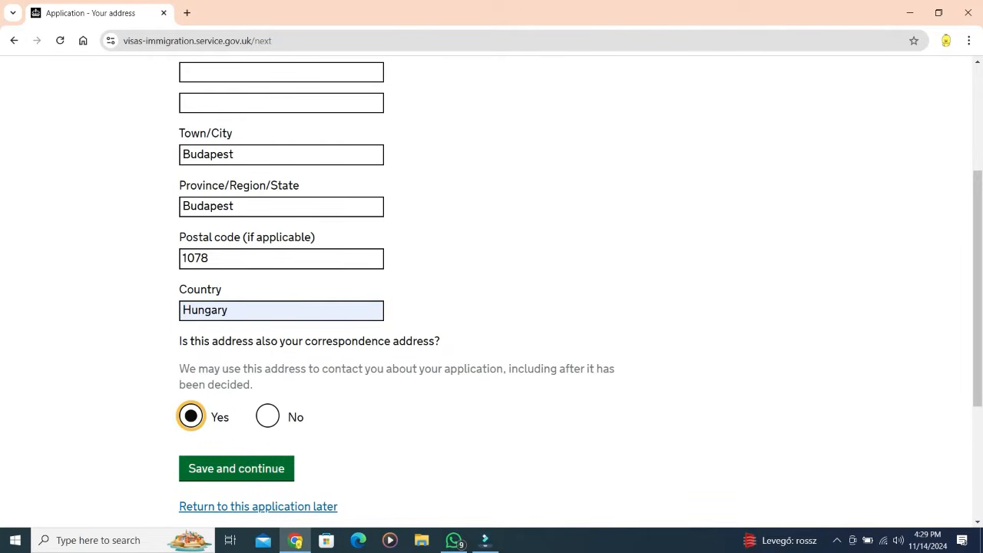
{"action": "key", "text": "Tab"}
{"action": "key", "text": "Return"}
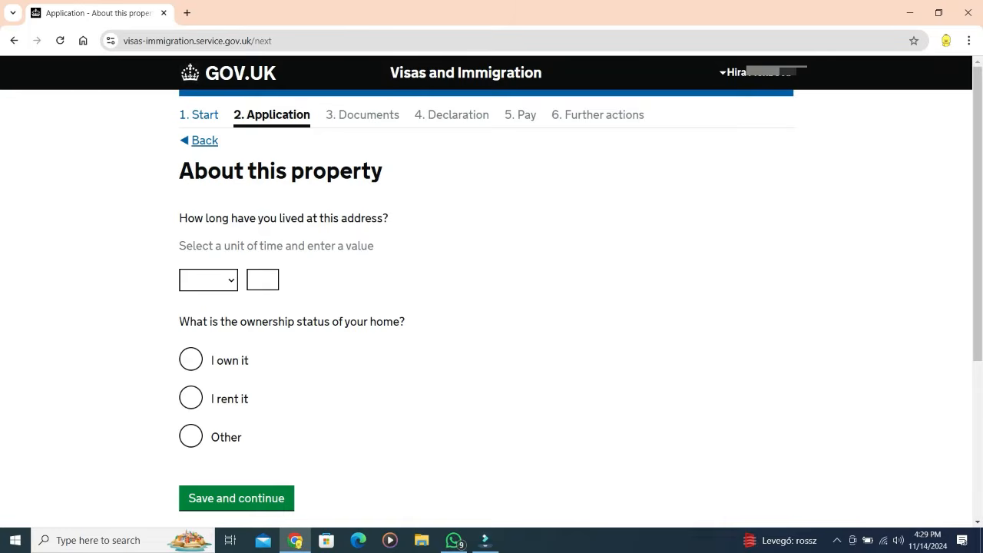
Step: Record the home as rented and lived in for 3 months
{"action": "left_click", "coordinate": [191, 398]}
{"action": "left_click", "coordinate": [208, 280]}
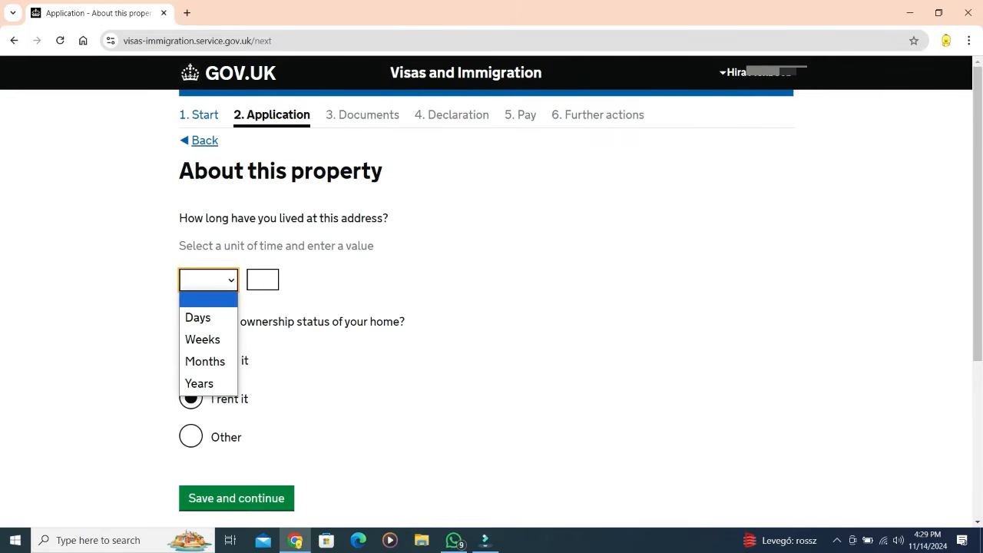
{"action": "left_click", "coordinate": [205, 361]}
{"action": "left_click", "coordinate": [262, 280]}
{"action": "type", "text": "3"}
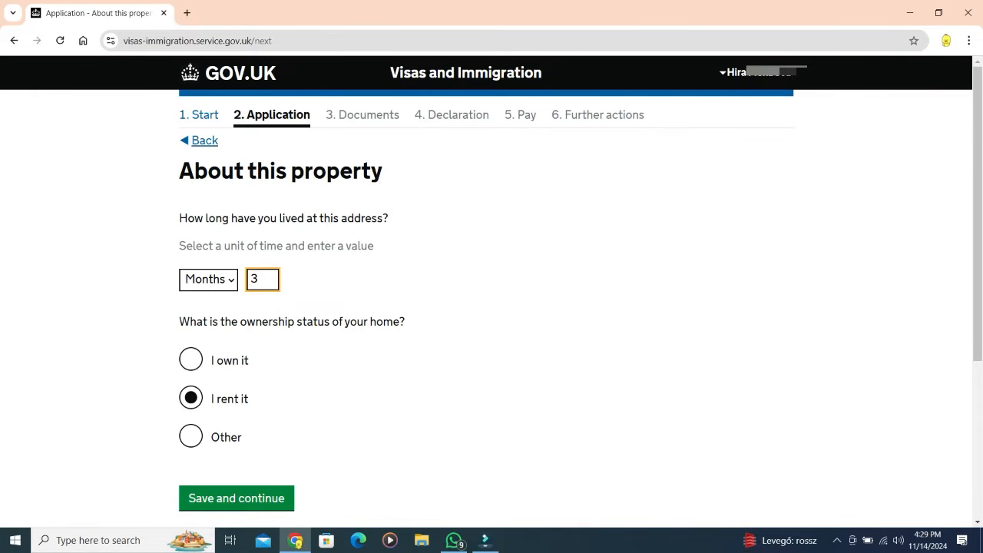
{"action": "key", "text": "Return"}
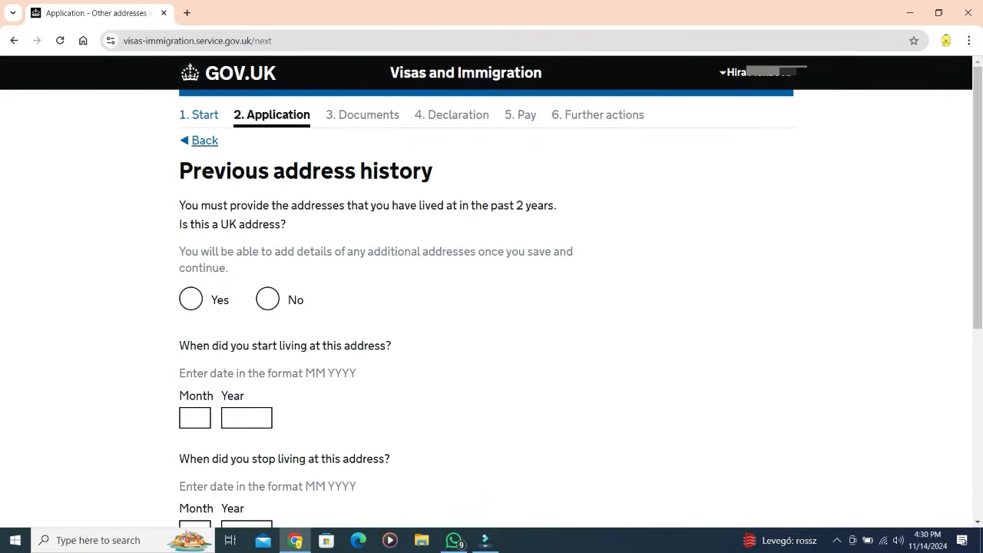
Step: Enter a non-UK previous address from the saved suggestion, with Budapest as province, and begin its dates
{"action": "left_click", "coordinate": [267, 299]}
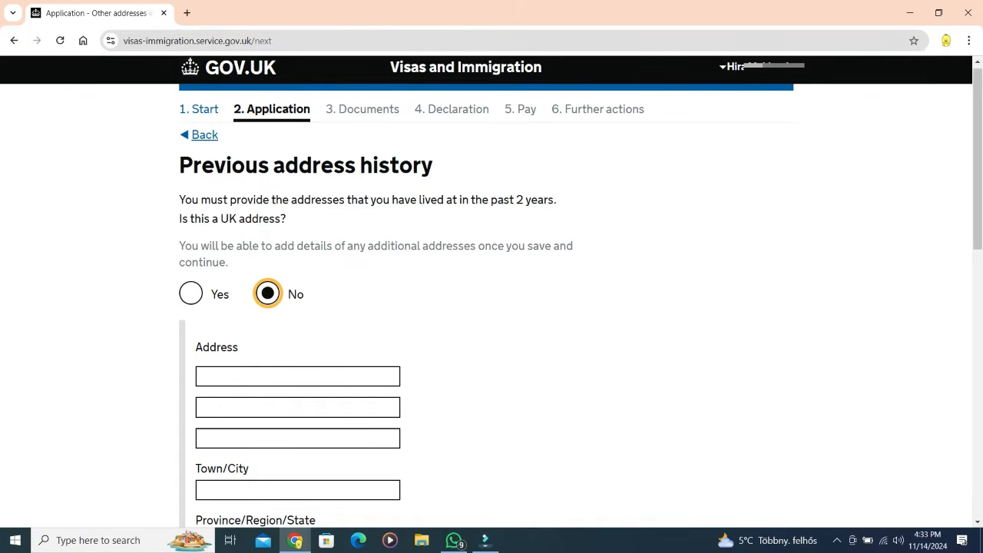
{"action": "left_click", "coordinate": [298, 377]}
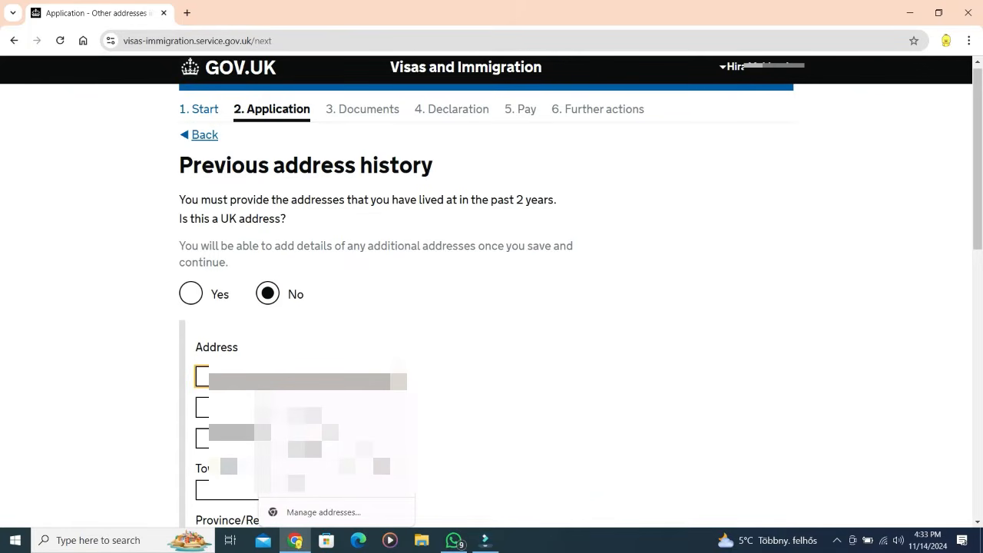
{"action": "left_click", "coordinate": [337, 474]}
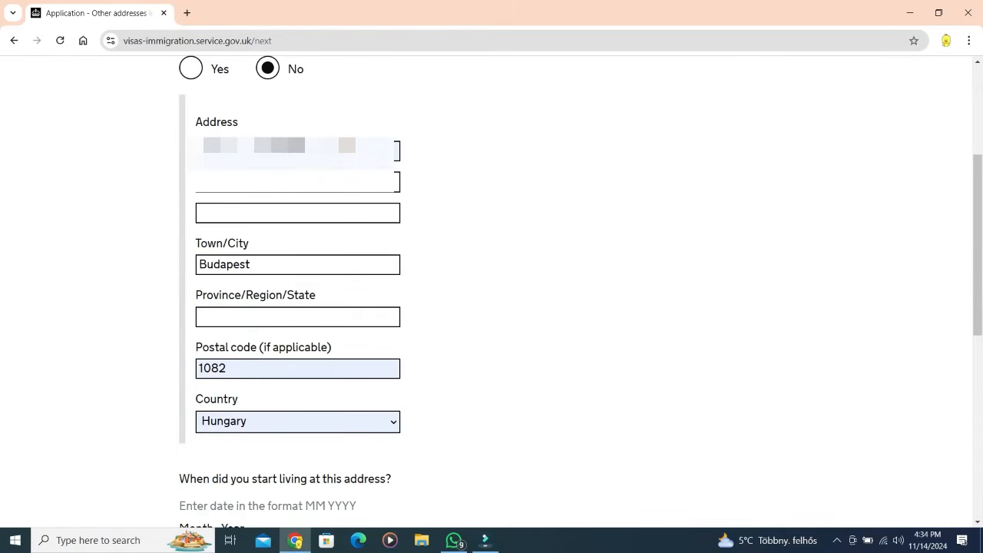
{"action": "left_click", "coordinate": [298, 317]}
{"action": "left_click", "coordinate": [305, 347]}
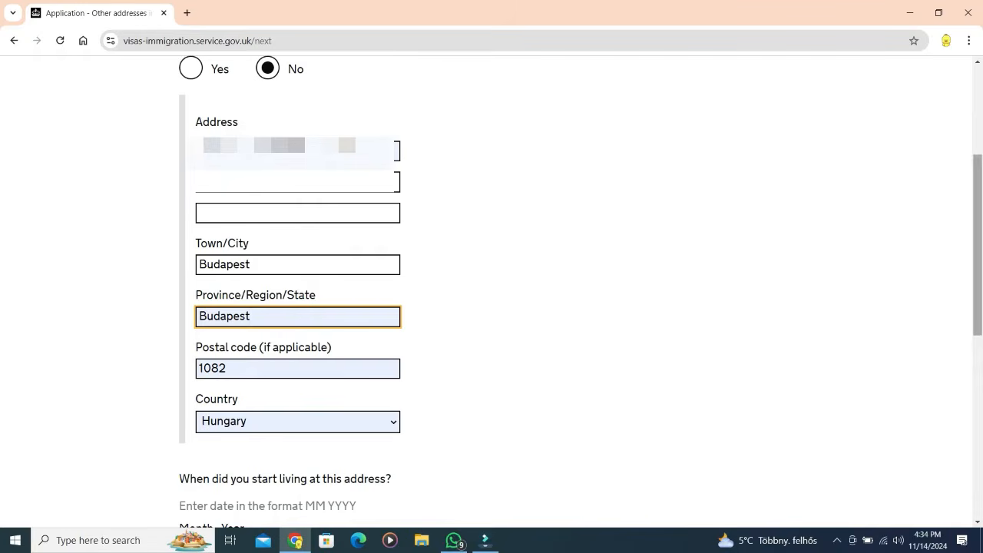
{"action": "scroll", "coordinate": [976, 246], "scroll_direction": "down", "scroll_amount": 2}
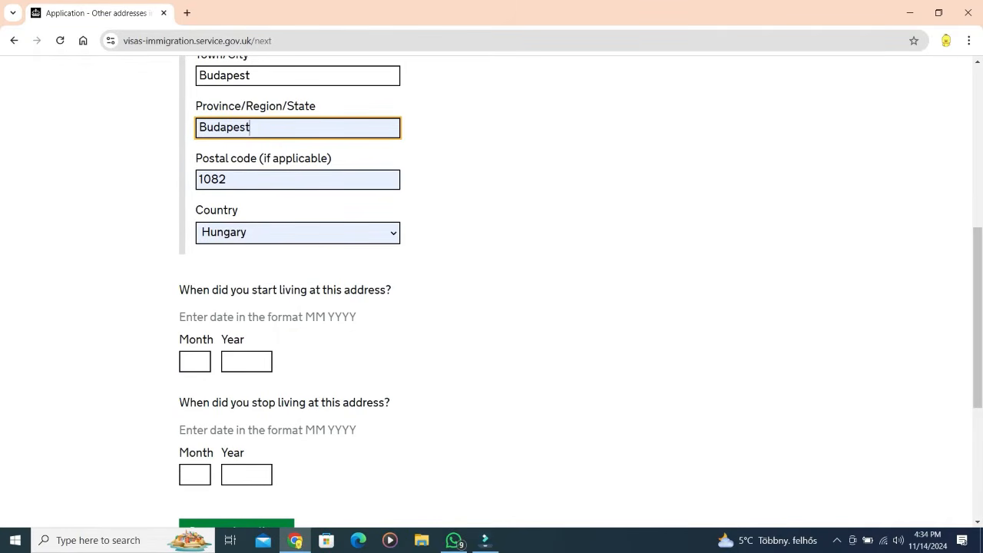
{"action": "left_click", "coordinate": [195, 362]}
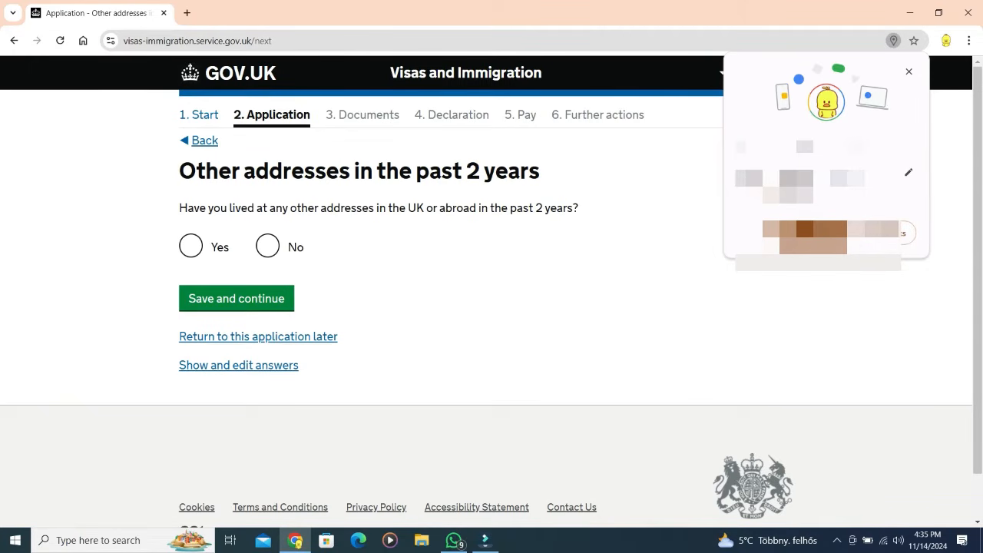
Step: Answer No to other addresses in 2 years and save passport details expiring in 2032
{"action": "left_click", "coordinate": [267, 246]}
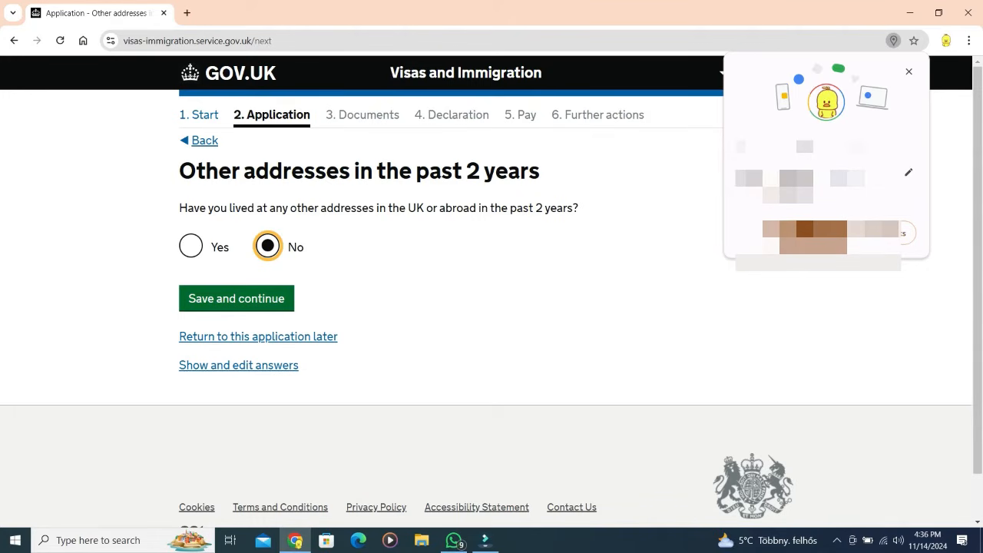
{"action": "left_click", "coordinate": [235, 298]}
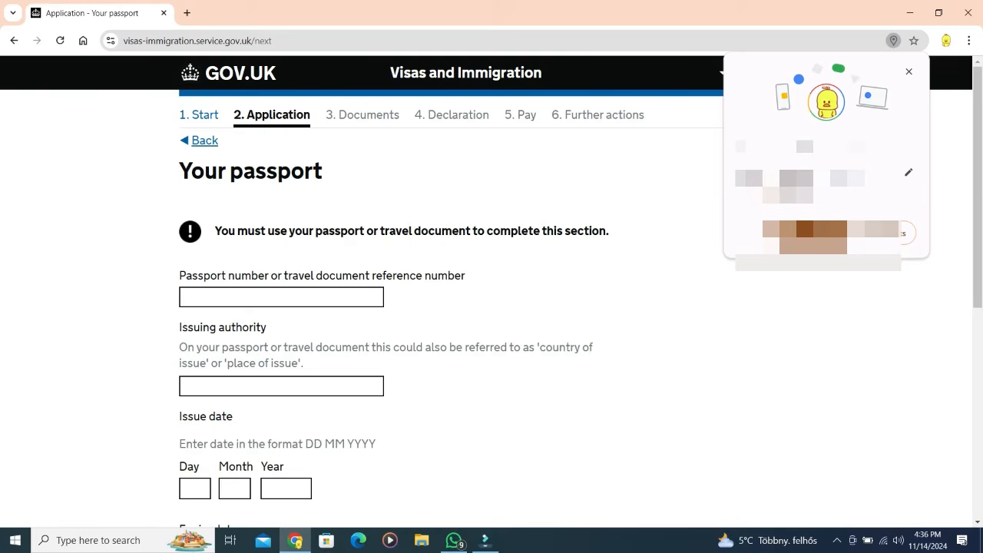
{"action": "left_click", "coordinate": [281, 297]}
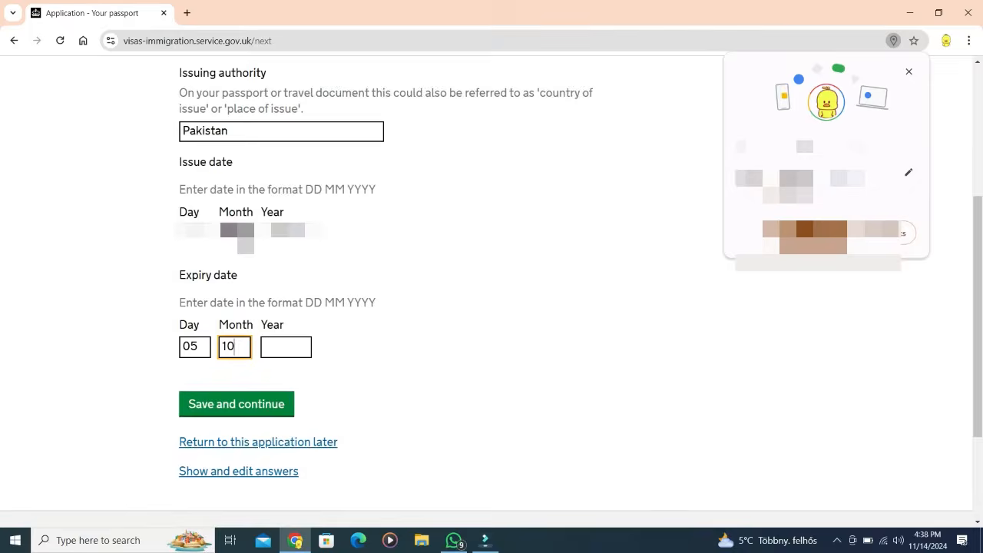
{"action": "left_click", "coordinate": [286, 347]}
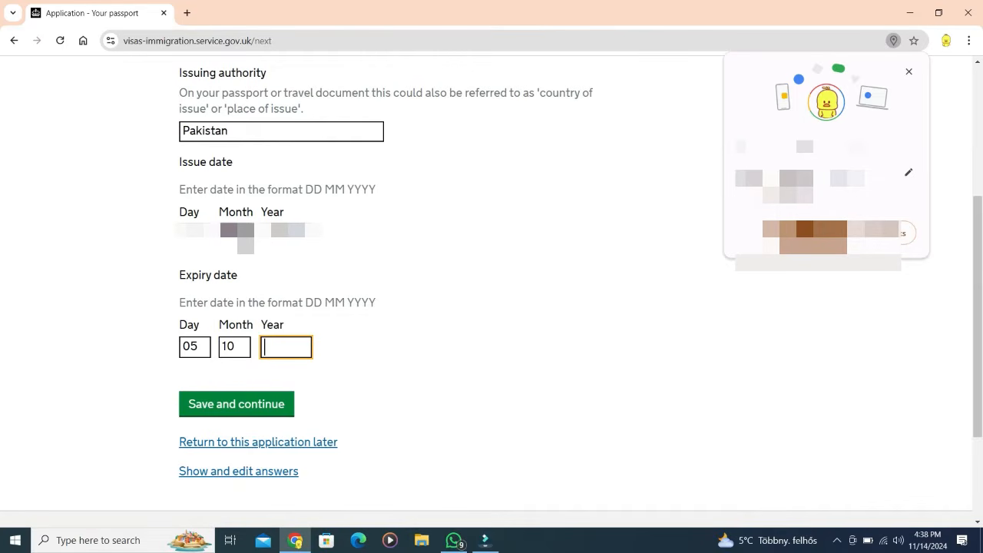
{"action": "type", "text": "2032"}
{"action": "key", "text": "Return"}
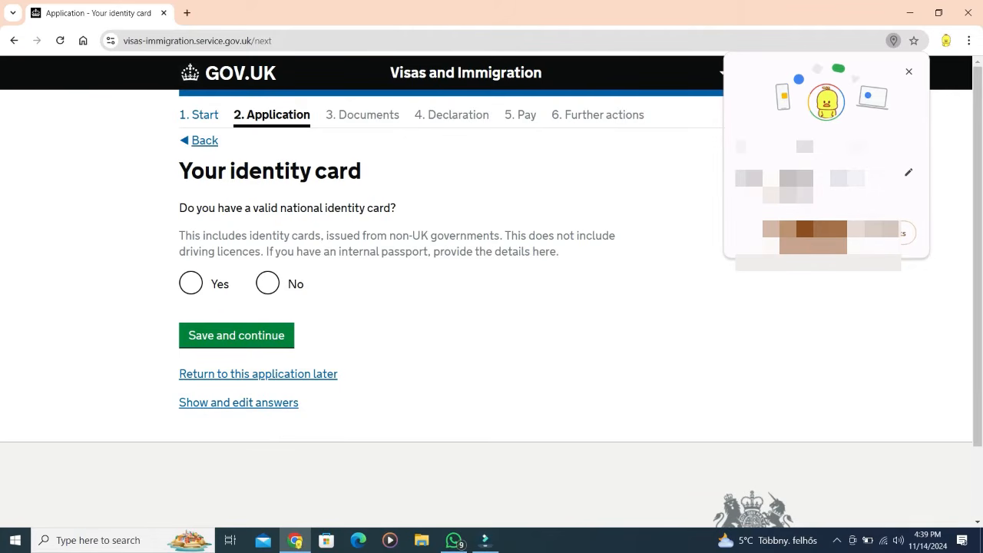
Step: Answer Yes to holding a valid national identity card
{"action": "left_click", "coordinate": [190, 283]}
{"action": "key", "text": "space"}
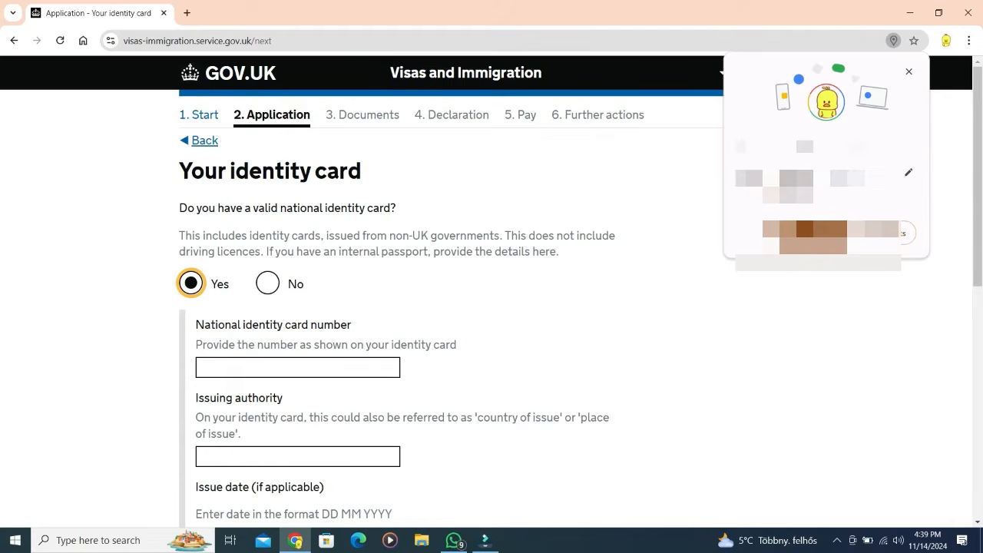
{"action": "scroll", "coordinate": [492, 292], "scroll_direction": "down", "scroll_amount": 2}
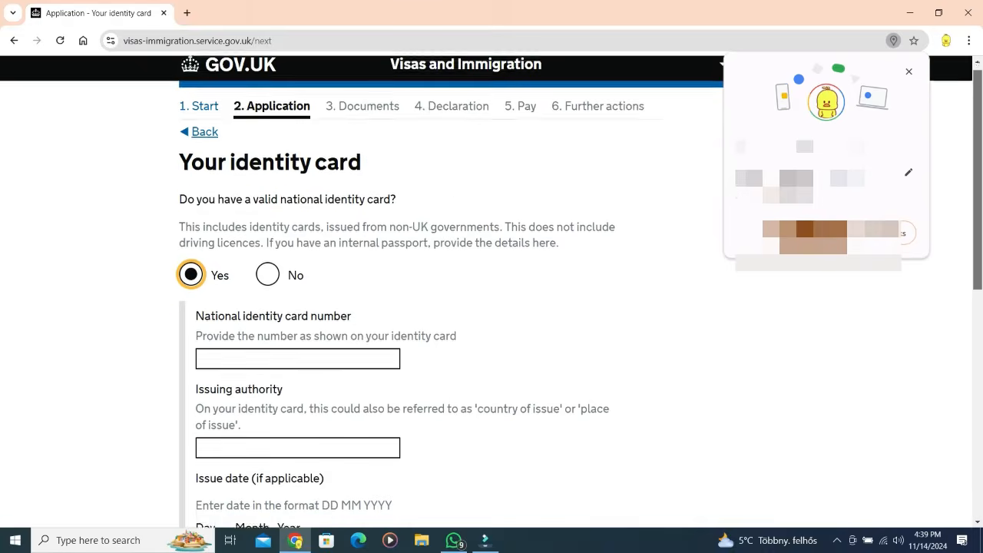
{"action": "scroll", "coordinate": [491, 291], "scroll_direction": "down", "scroll_amount": 2}
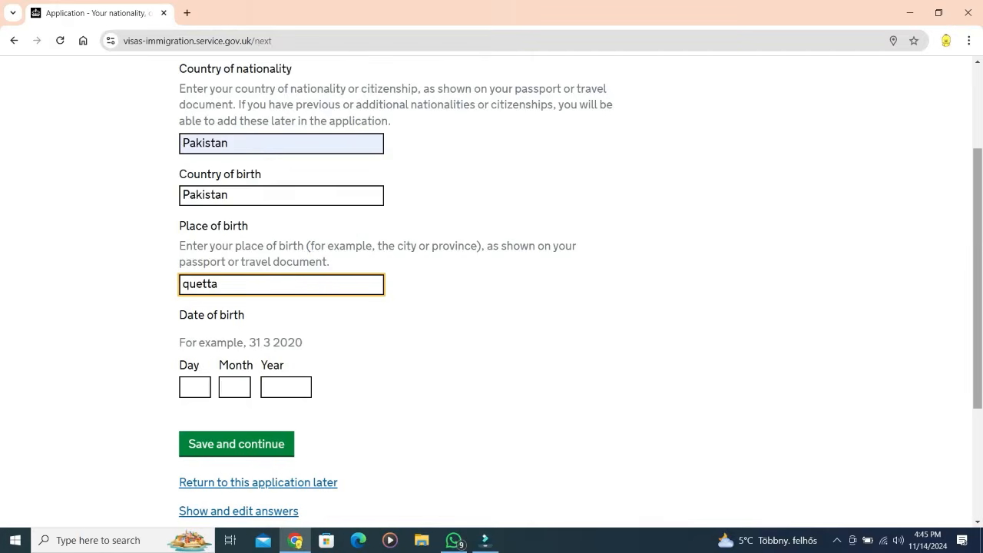
Step: Answer No to other nationalities and give the Hungary permission as a temporary visa
{"action": "left_click", "coordinate": [267, 267]}
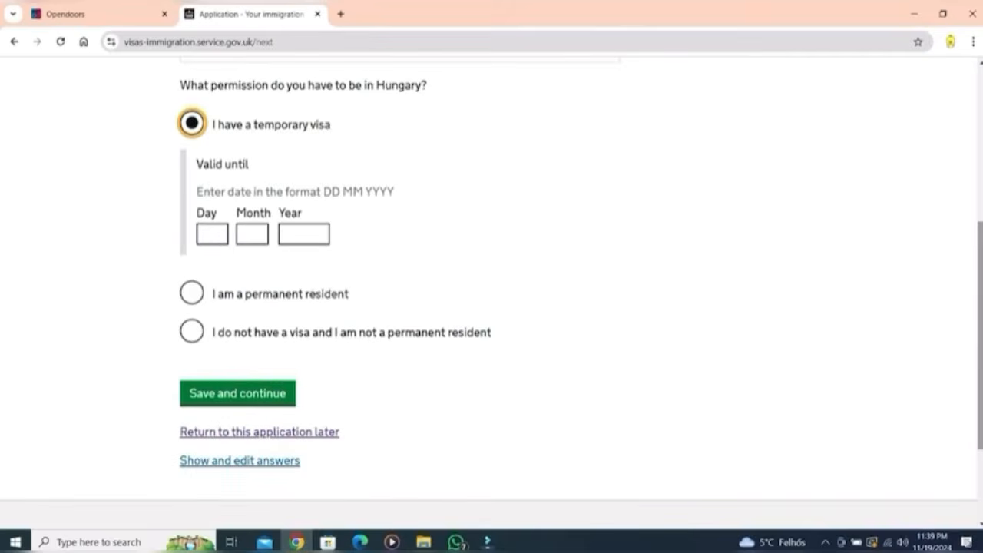
{"action": "left_click", "coordinate": [212, 234]}
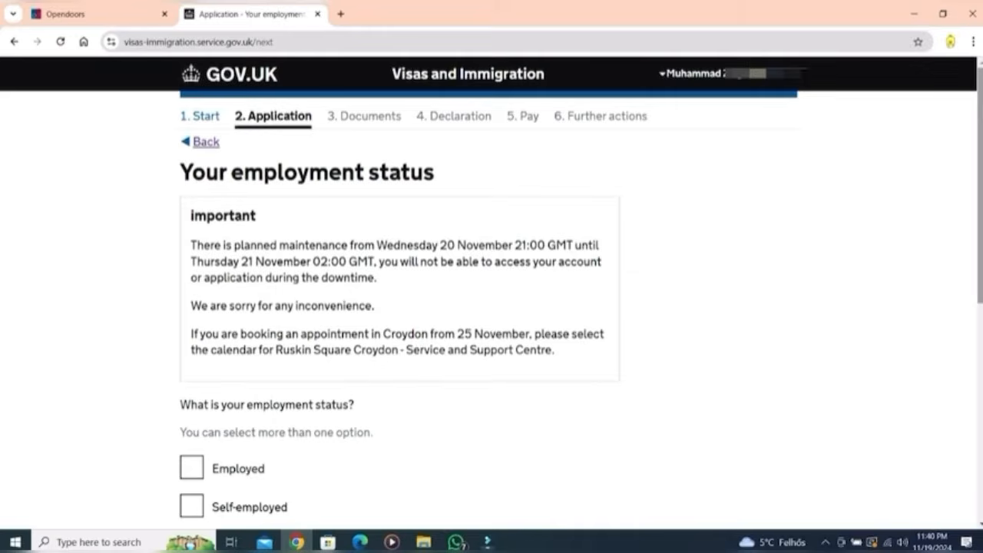
Step: Tick both 'A student' and 'Employed' as the employment status and save
{"action": "scroll", "coordinate": [492, 292], "scroll_direction": "down", "scroll_amount": 4}
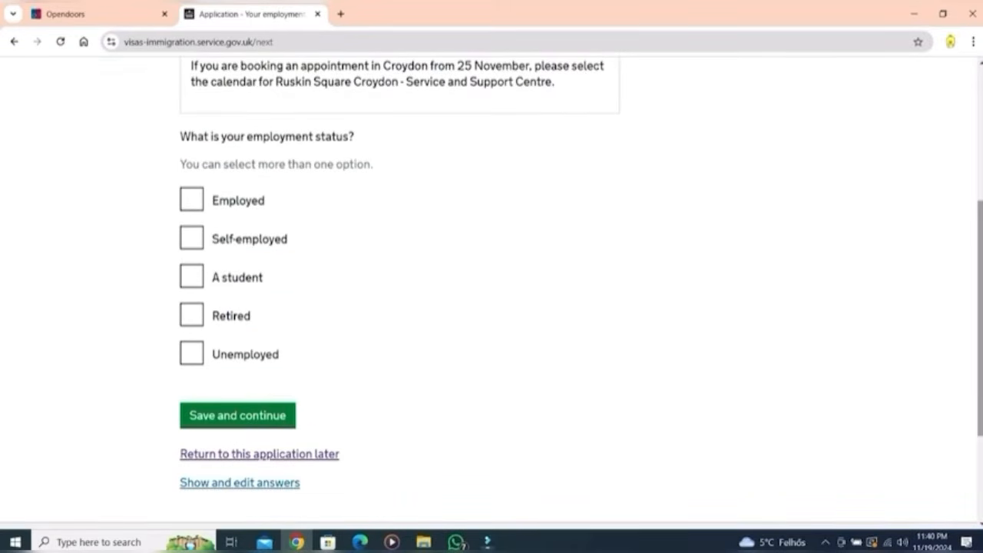
{"action": "left_click", "coordinate": [192, 276]}
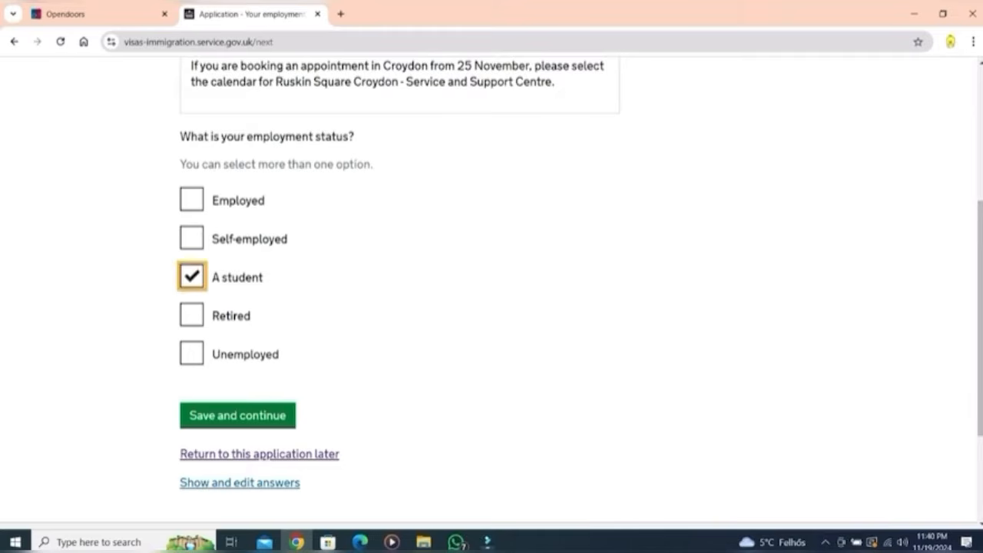
{"action": "left_click", "coordinate": [192, 200]}
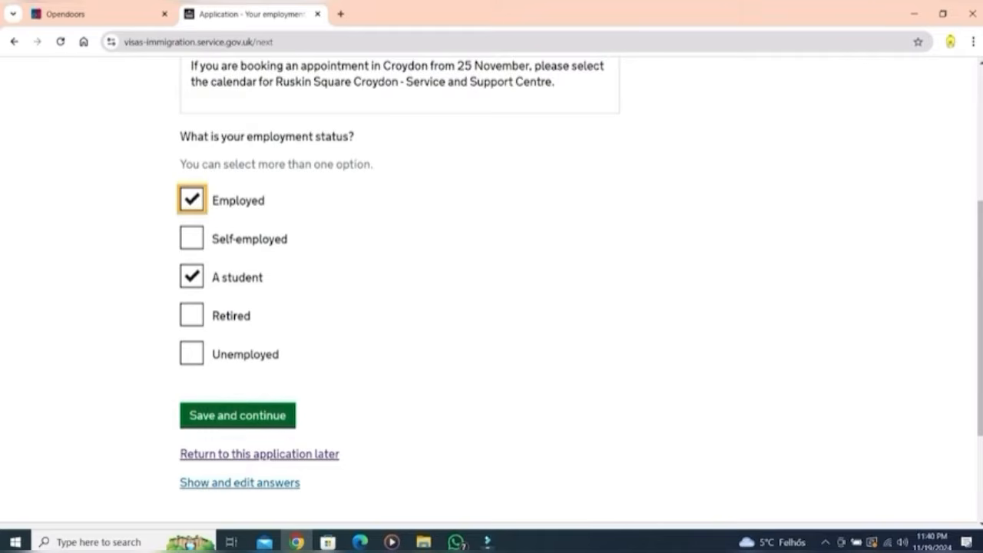
{"action": "left_click", "coordinate": [237, 416]}
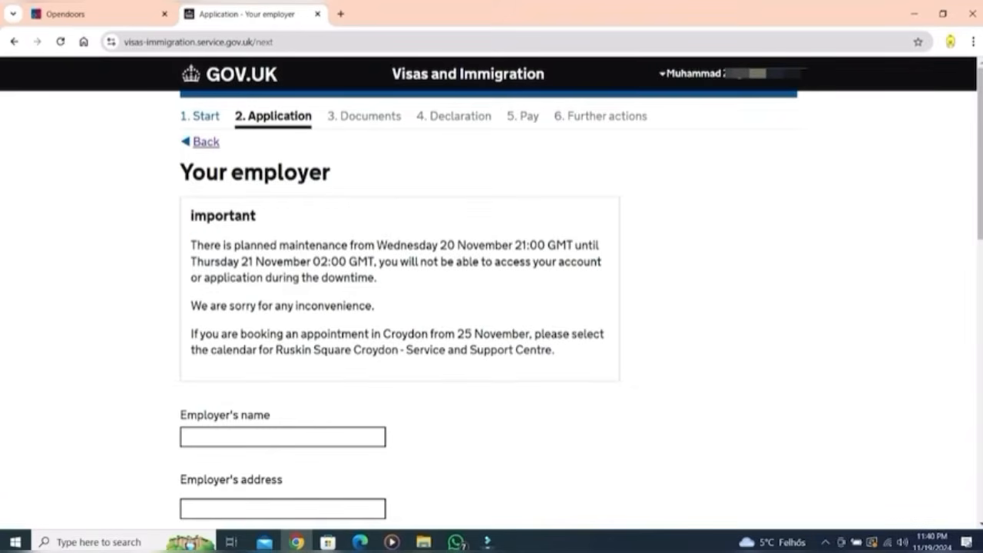
Step: Enter WizzAir Hungary Ltd as employer with its Budapest, Hungary address and phone number
{"action": "left_click", "coordinate": [283, 437]}
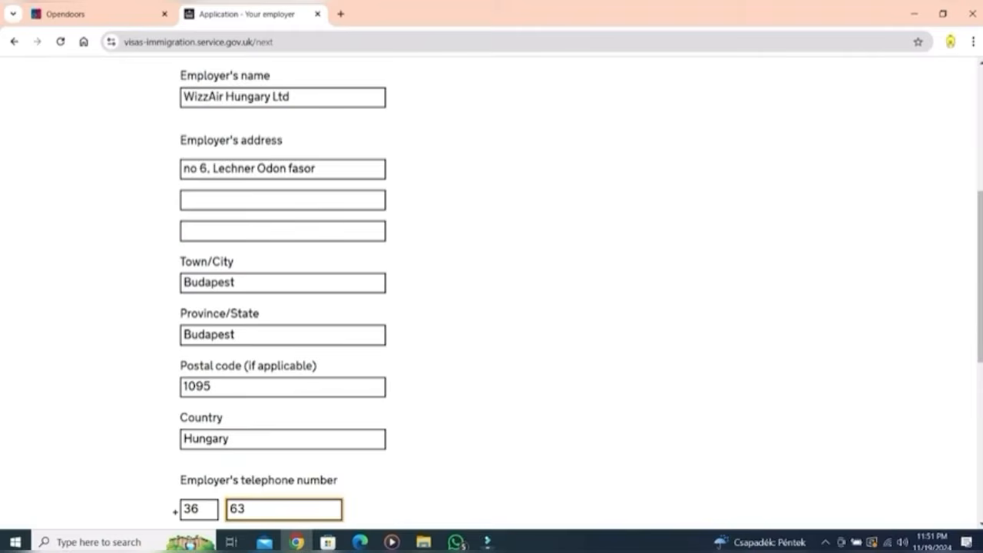
{"action": "key", "text": "BackSpace"}
{"action": "type", "text": "90900555"}
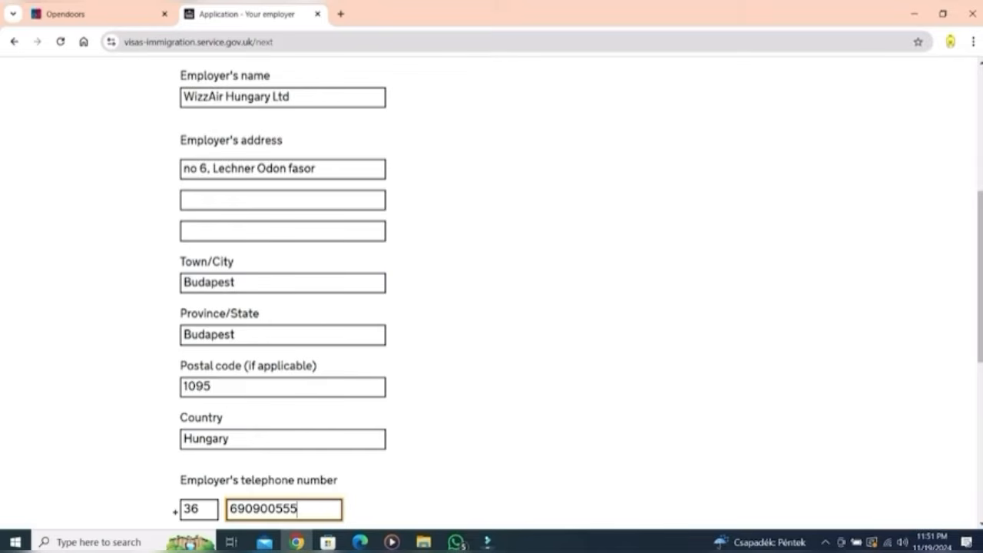
{"action": "scroll", "coordinate": [577, 293], "scroll_direction": "down", "scroll_amount": 3}
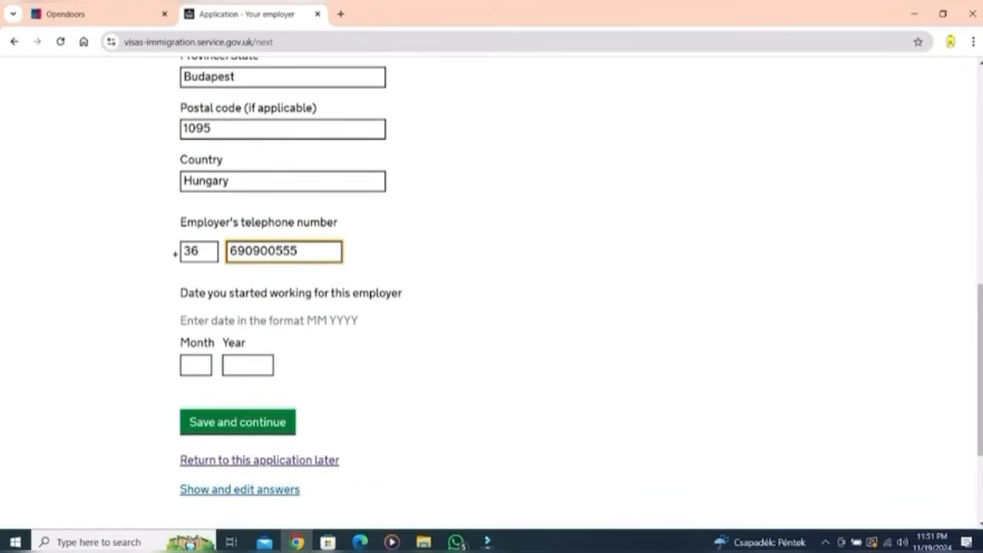
{"action": "left_click", "coordinate": [195, 365]}
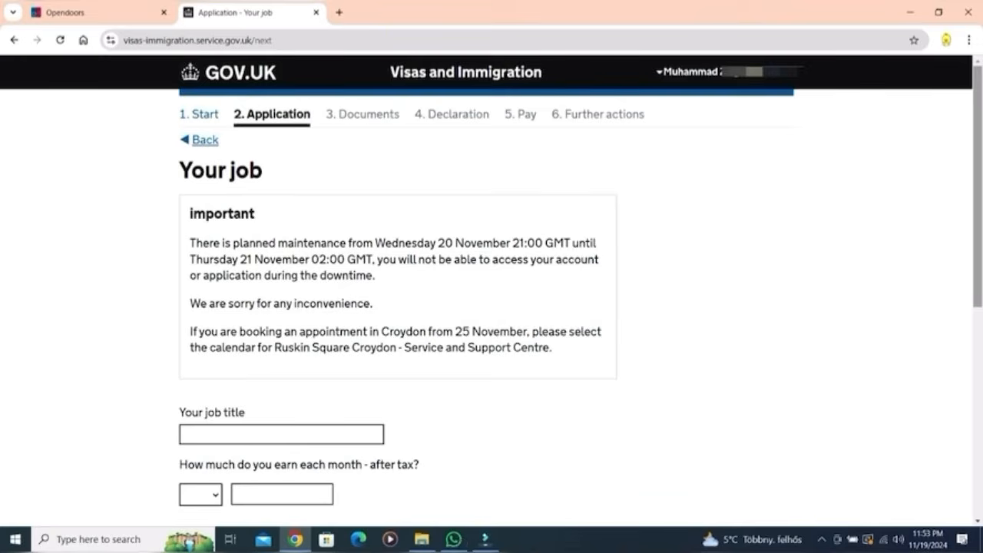
Step: Enter the job title, 210000 HUF monthly earnings and a job description without stray line breaks, then save
{"action": "scroll", "coordinate": [491, 291], "scroll_direction": "down", "scroll_amount": 1}
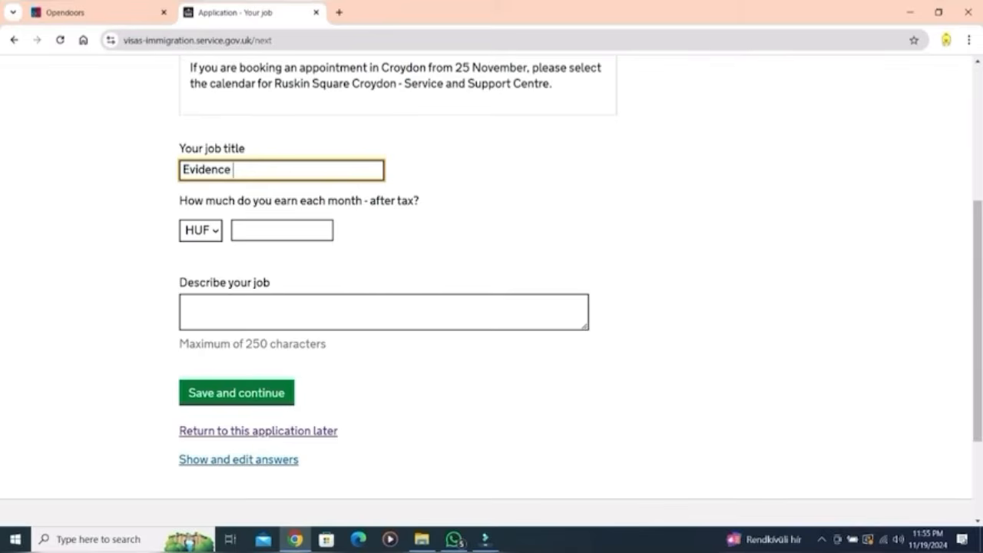
{"action": "type", "text": "collection agent, customer e"}
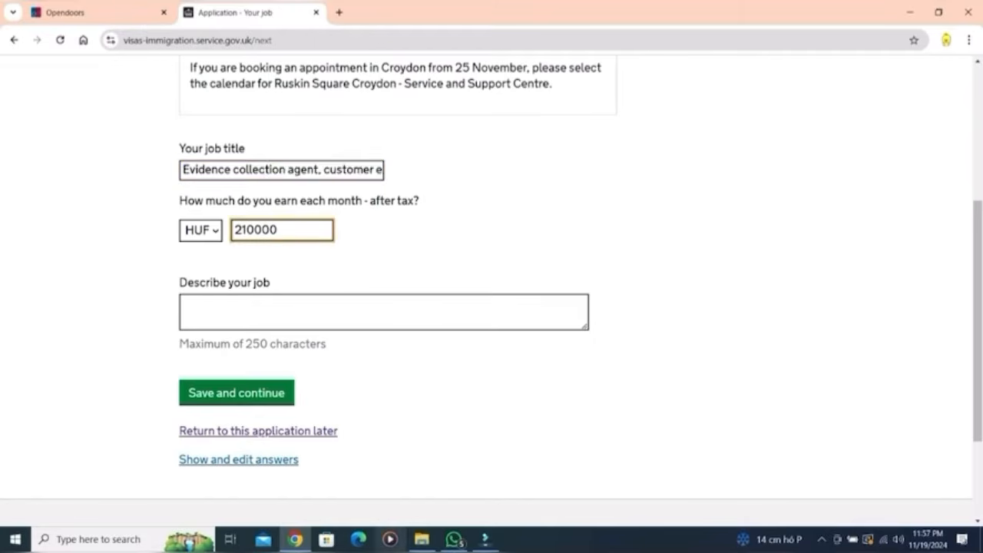
{"action": "left_click", "coordinate": [182, 304]}
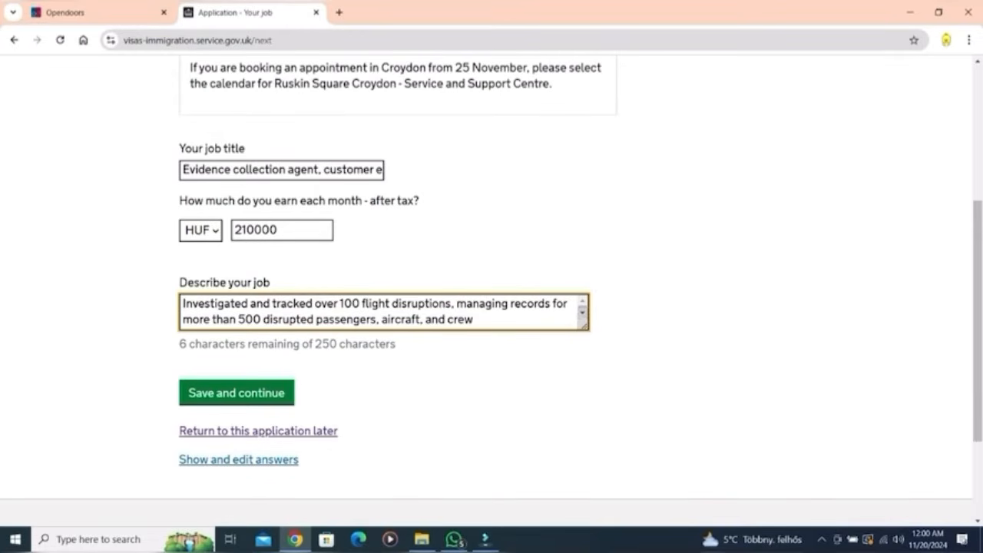
{"action": "left_click", "coordinate": [583, 314]}
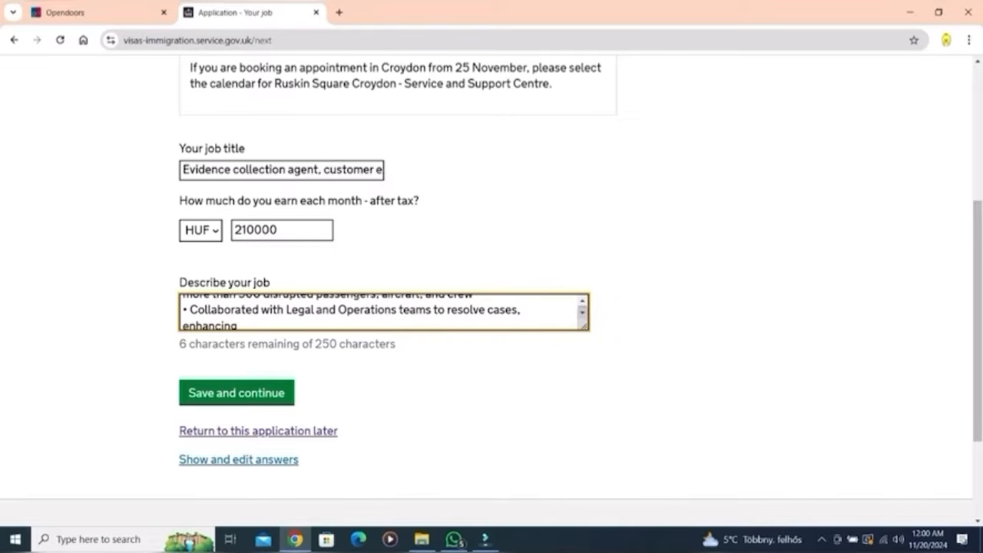
{"action": "scroll", "coordinate": [384, 312], "scroll_direction": "down", "scroll_amount": 2}
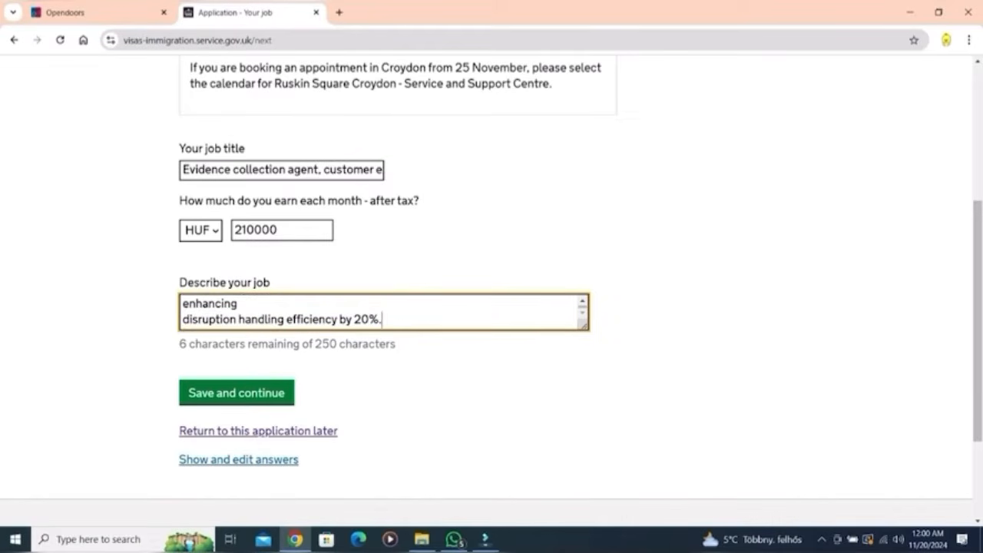
{"action": "left_click", "coordinate": [183, 320]}
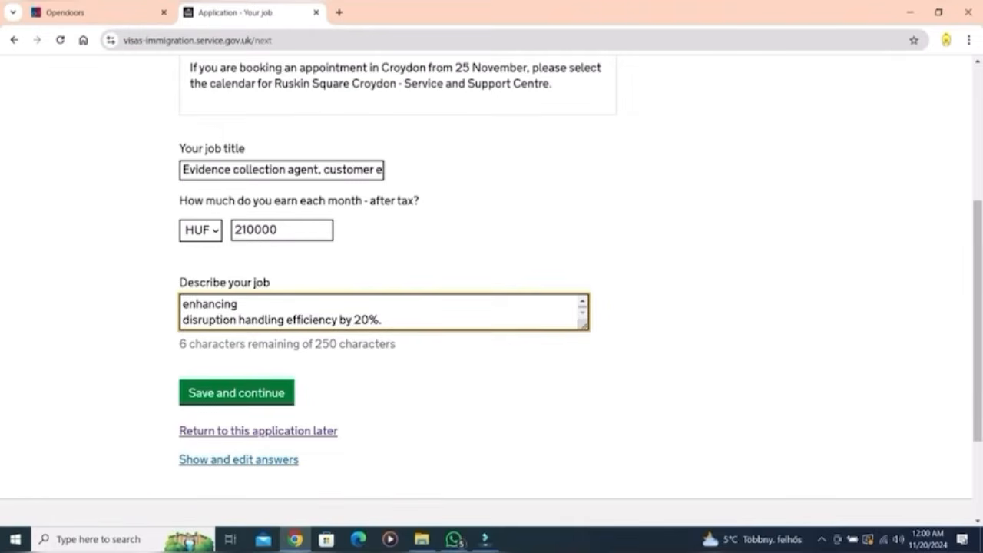
{"action": "key", "text": "BackSpace"}
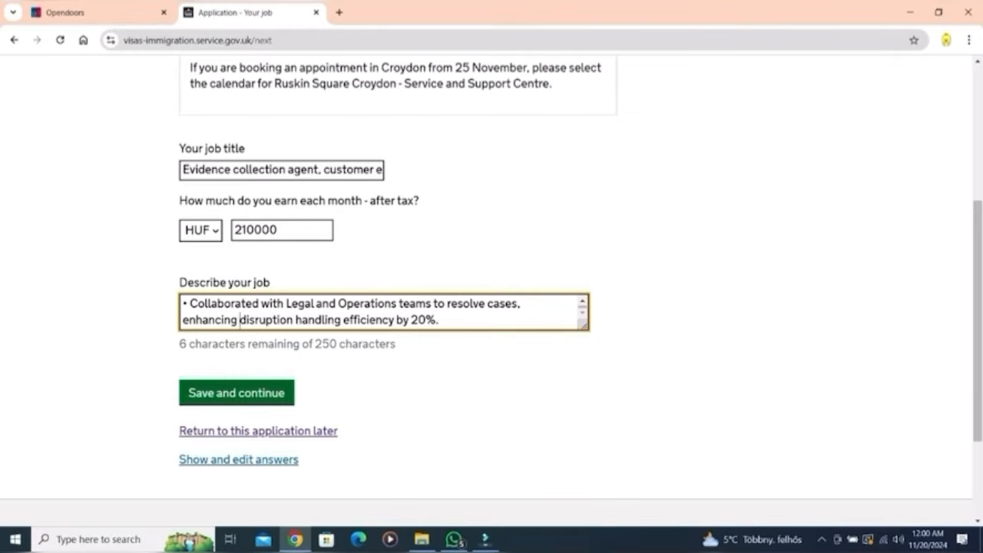
{"action": "left_click", "coordinate": [236, 393]}
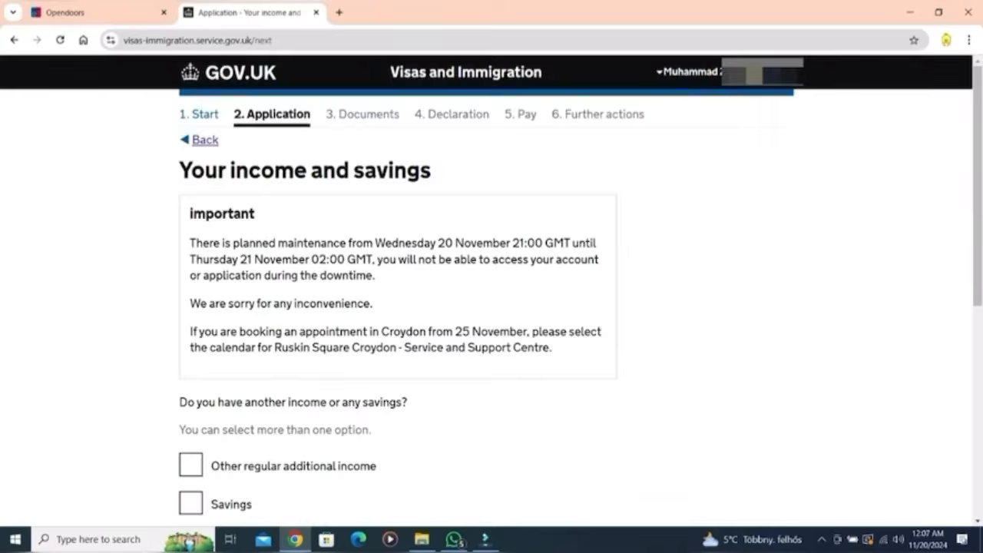
Step: Tick Savings as a source of money and record 2506 GBP, then save
{"action": "scroll", "coordinate": [492, 307], "scroll_direction": "down", "scroll_amount": 3}
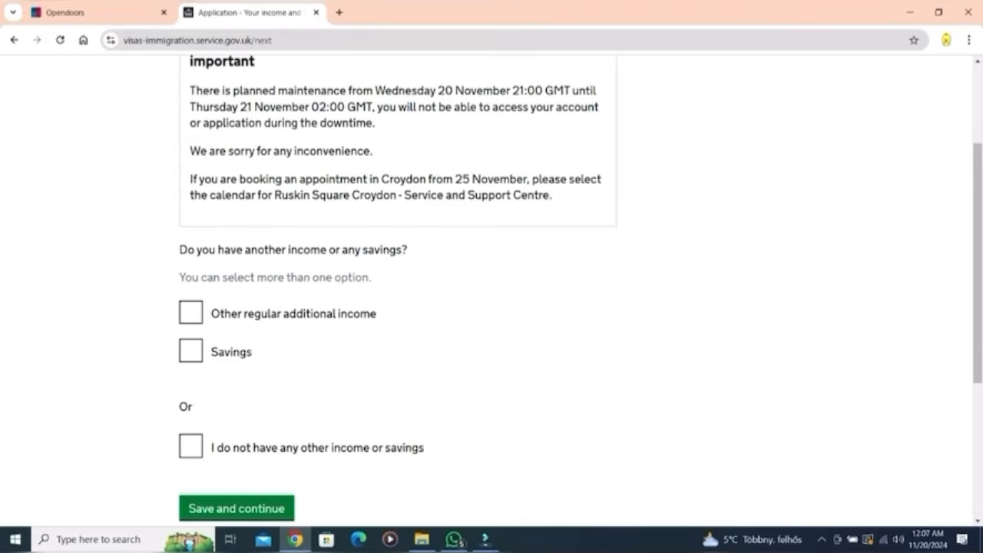
{"action": "left_click", "coordinate": [191, 351]}
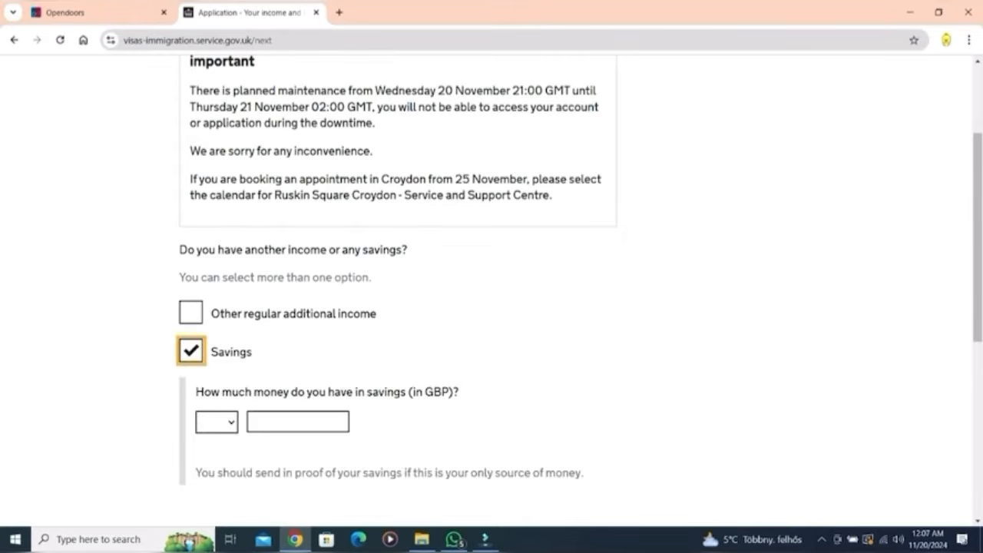
{"action": "left_click", "coordinate": [217, 422]}
{"action": "key", "text": "Return"}
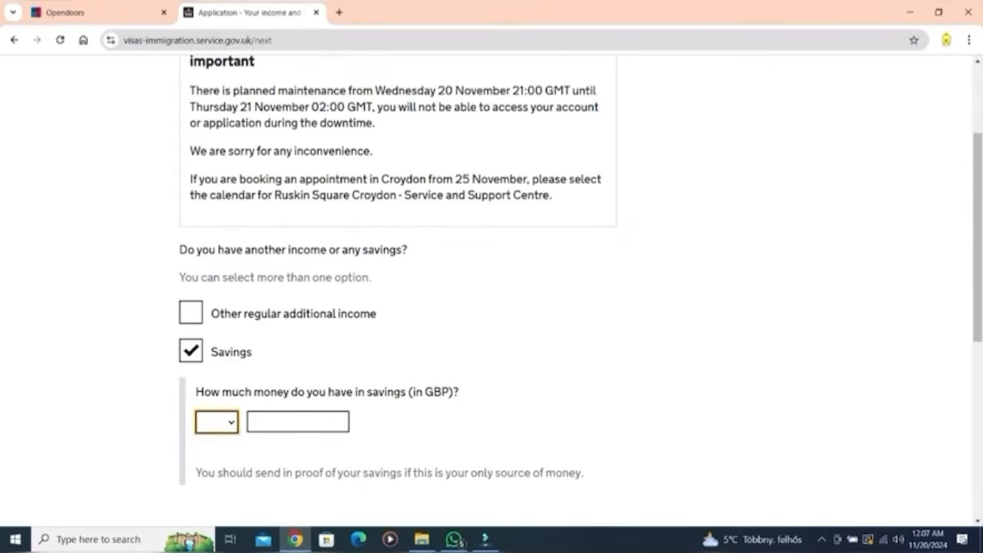
{"action": "key", "text": "Tab"}
{"action": "type", "text": "2506"}
{"action": "scroll", "coordinate": [492, 291], "scroll_direction": "down", "scroll_amount": 2}
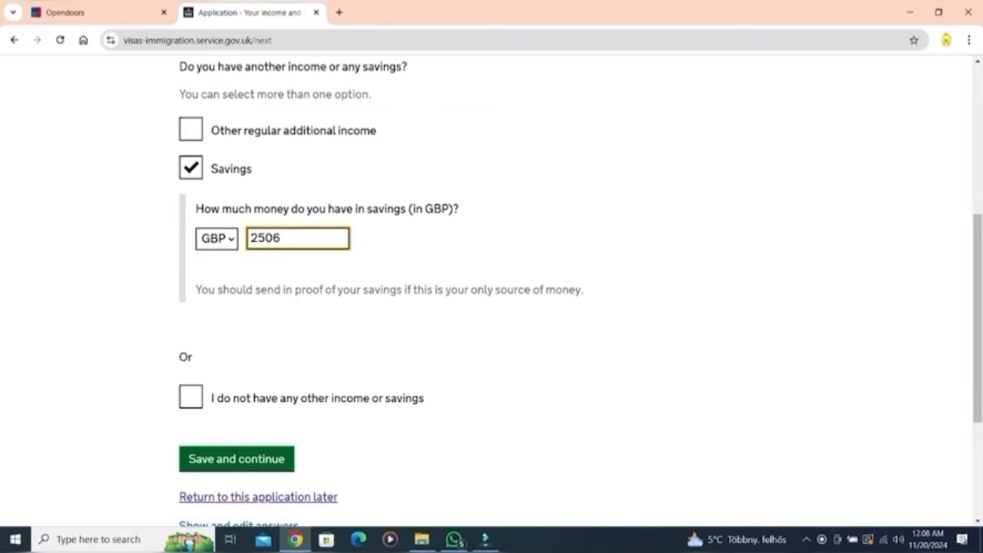
{"action": "key", "text": "Return"}
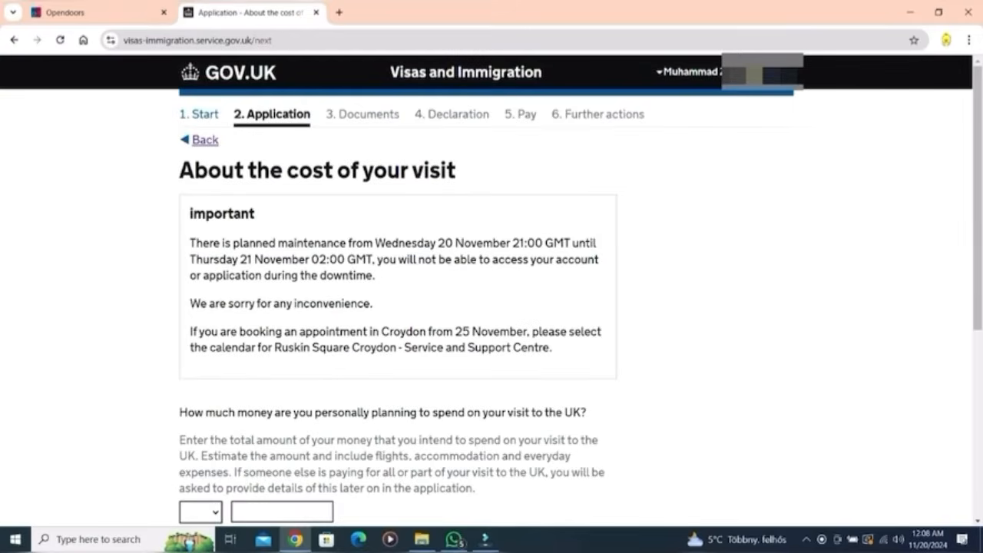
Step: Record planned trip spending of 840 GBP and save
{"action": "scroll", "coordinate": [492, 307], "scroll_direction": "down", "scroll_amount": 3}
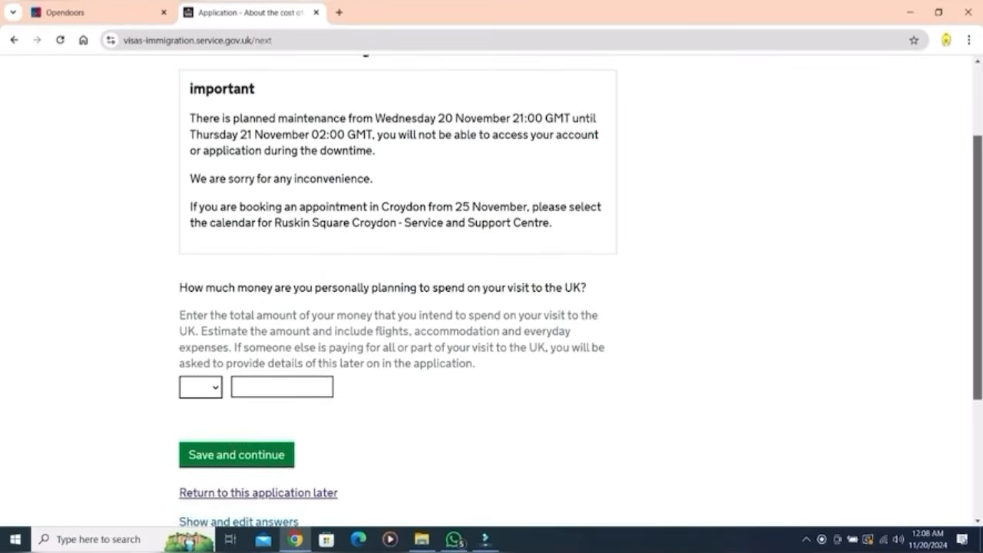
{"action": "scroll", "coordinate": [492, 308], "scroll_direction": "down", "scroll_amount": 1}
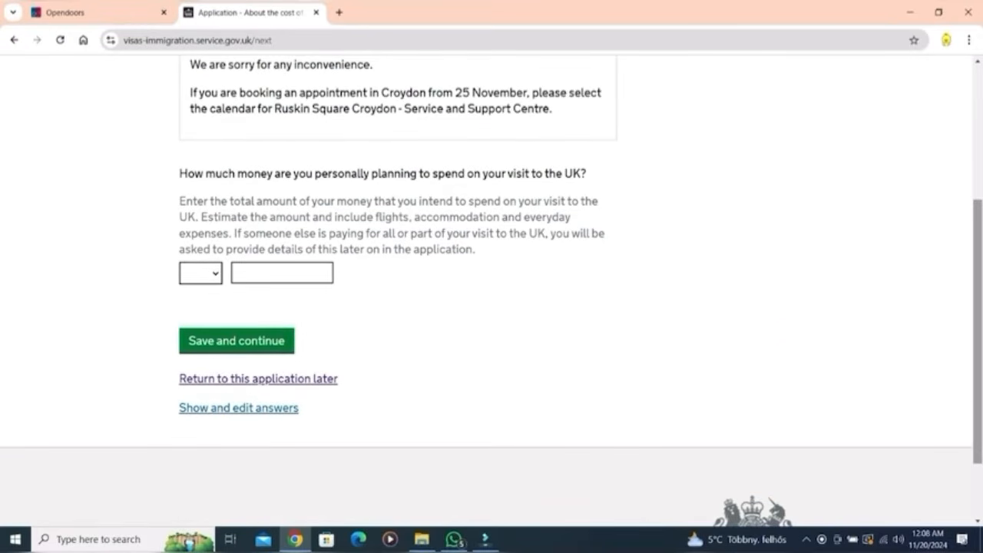
{"action": "left_click", "coordinate": [200, 272]}
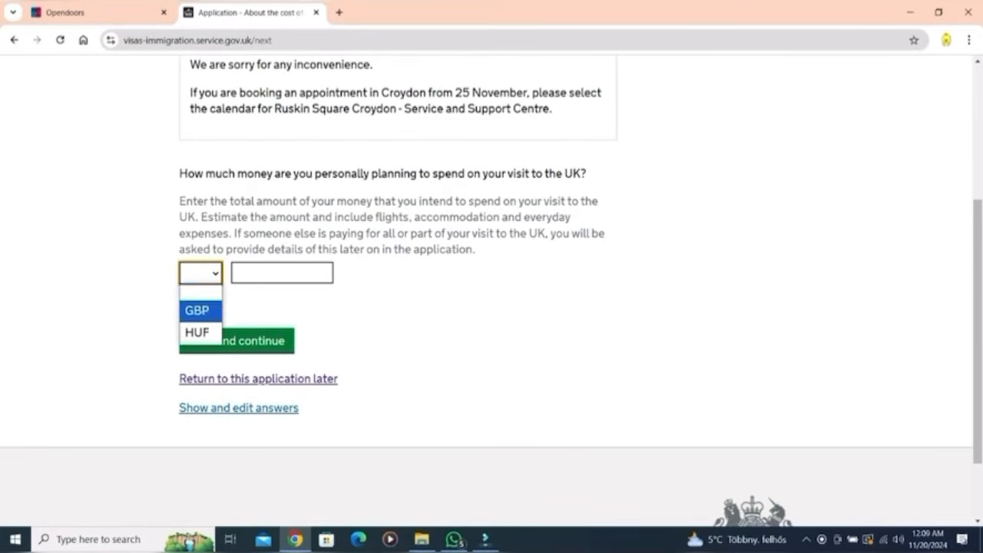
{"action": "left_click", "coordinate": [197, 311]}
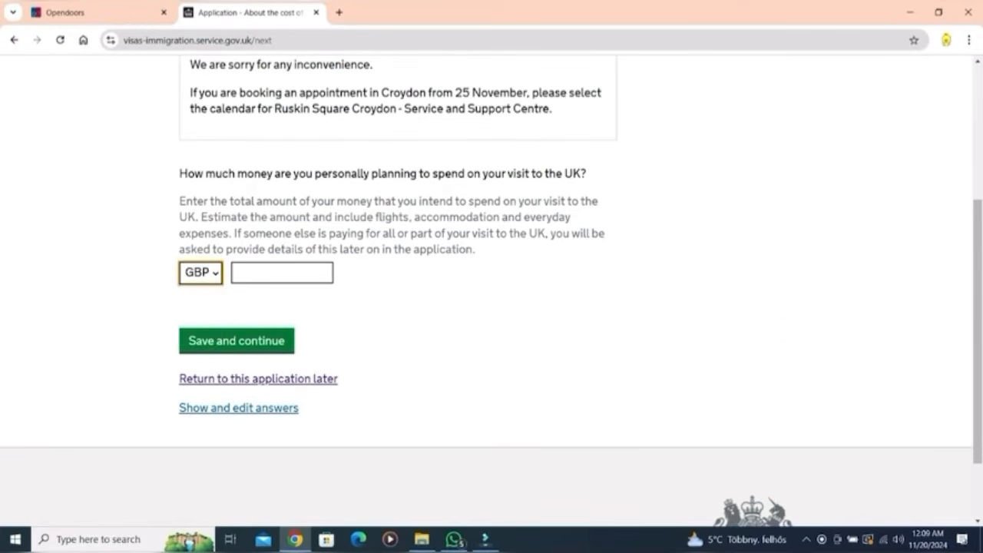
{"action": "left_click", "coordinate": [282, 273]}
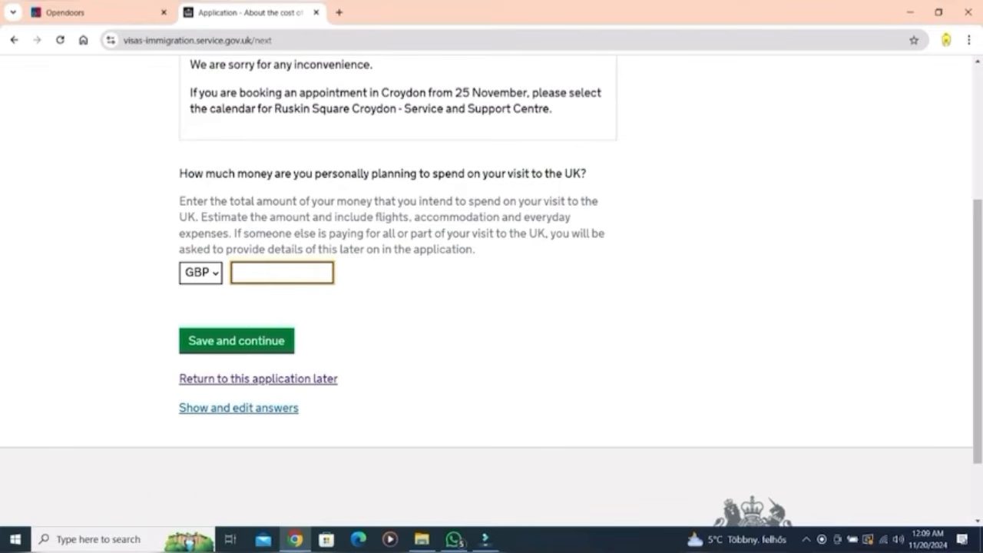
{"action": "type", "text": "840"}
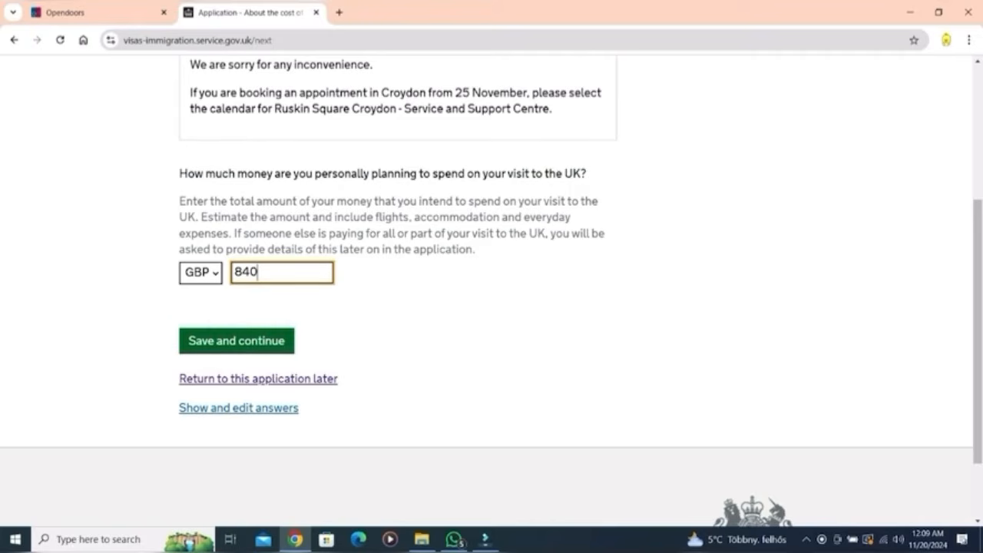
{"action": "left_click", "coordinate": [237, 341]}
Step: Record monthly spending of 120000 HUF and submit
{"action": "scroll", "coordinate": [236, 341], "scroll_direction": "down", "scroll_amount": 3}
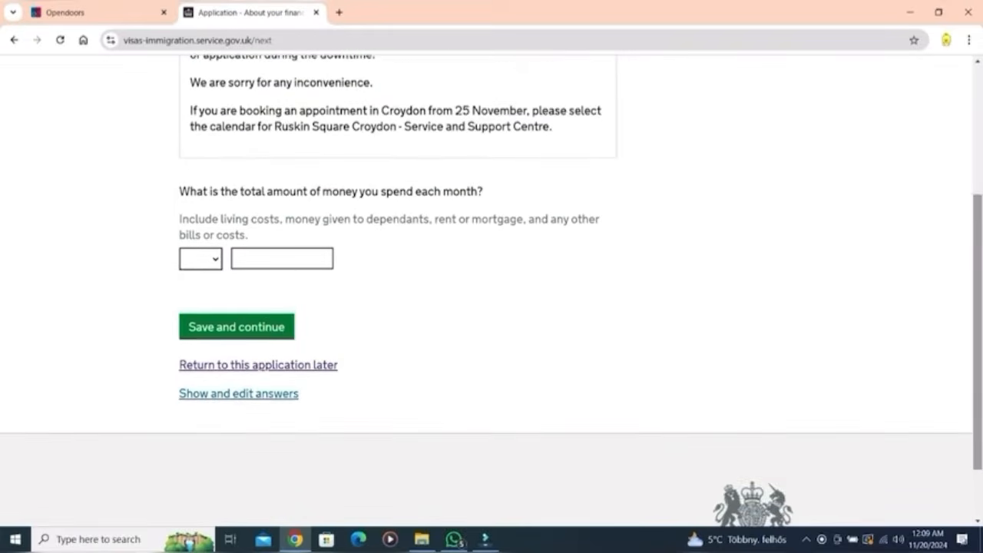
{"action": "left_click", "coordinate": [200, 258]}
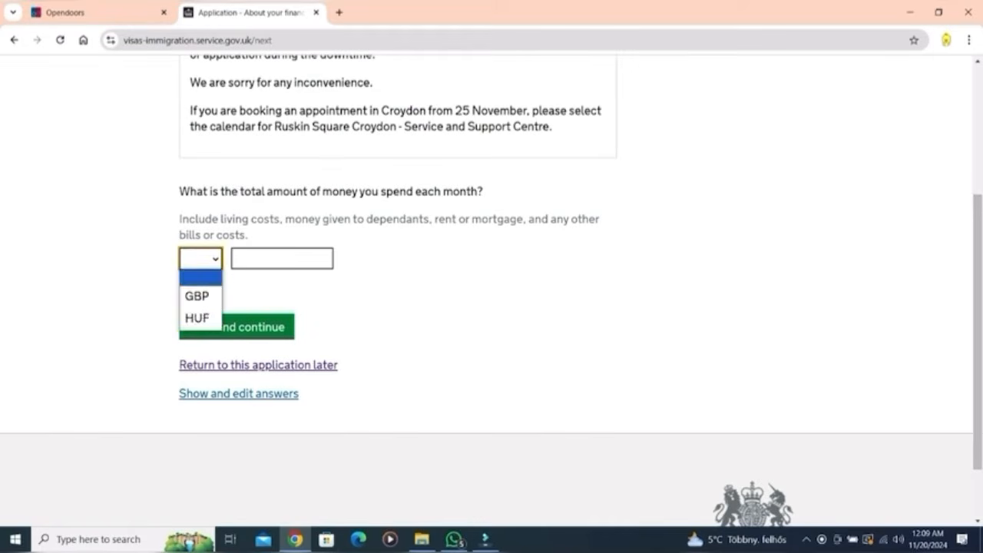
{"action": "left_click", "coordinate": [197, 318]}
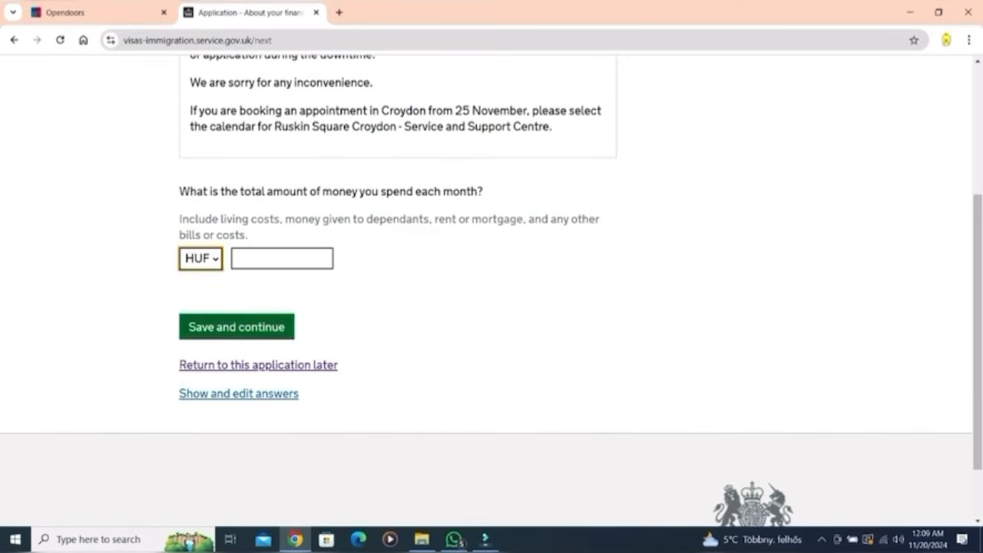
{"action": "left_click", "coordinate": [282, 258]}
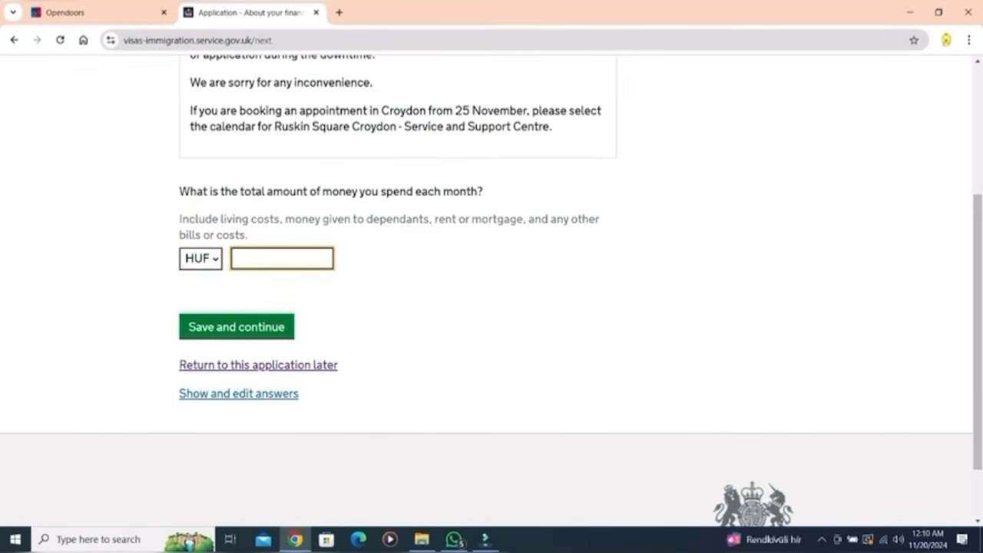
{"action": "type", "text": "120000"}
{"action": "key", "text": "Return"}
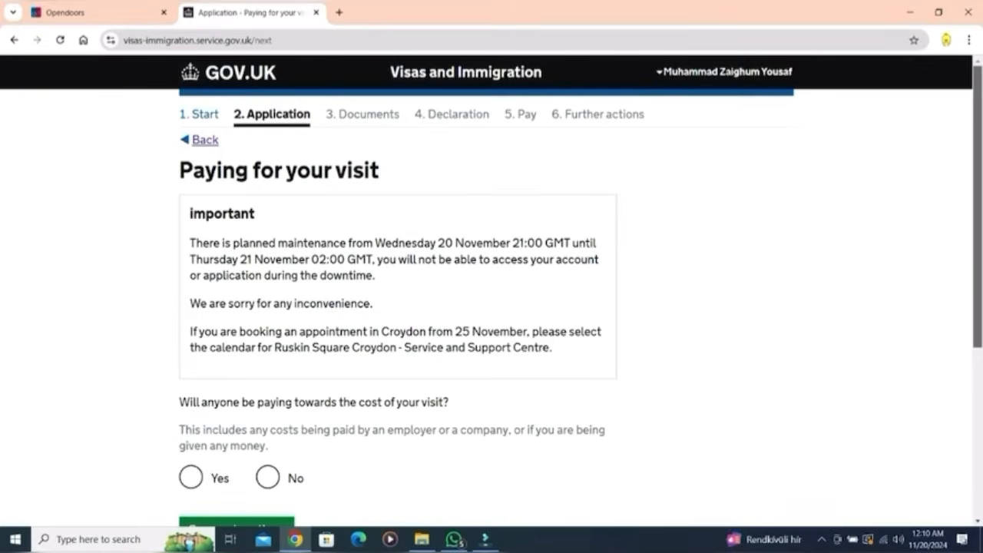
Step: Answer that no one else pays for the visit and save
{"action": "scroll", "coordinate": [491, 292], "scroll_direction": "down", "scroll_amount": 3}
{"action": "scroll", "coordinate": [492, 316], "scroll_direction": "down", "scroll_amount": 1}
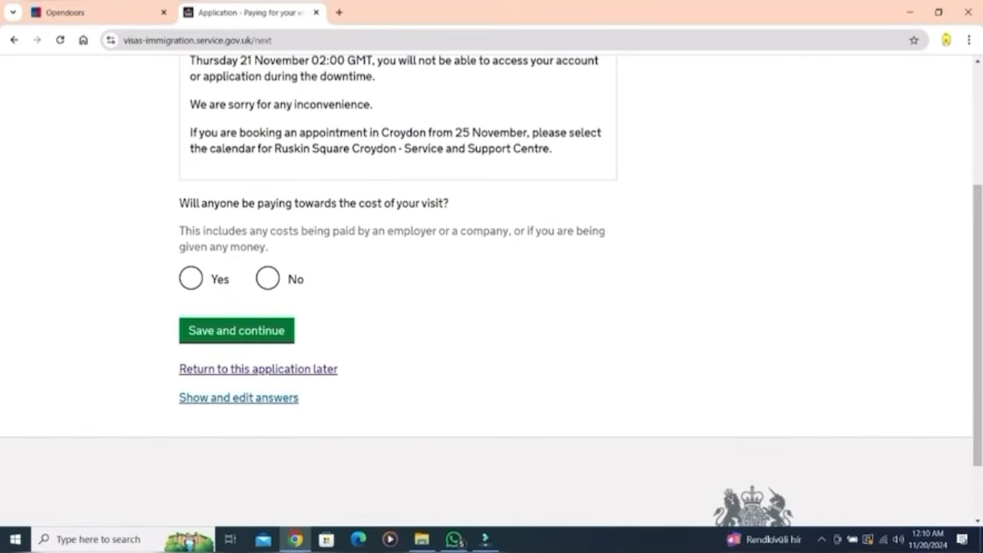
{"action": "left_click", "coordinate": [267, 278]}
{"action": "left_click", "coordinate": [237, 331]}
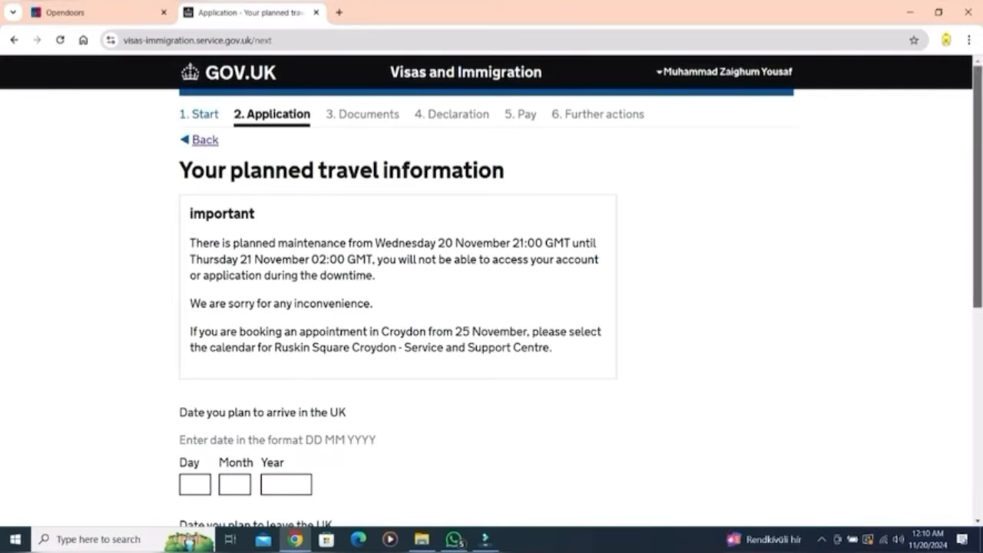
Step: Set travel dates arriving 02 01 2025 and leaving 06 01 2025, then save
{"action": "scroll", "coordinate": [491, 308], "scroll_direction": "down", "scroll_amount": 3}
{"action": "scroll", "coordinate": [491, 307], "scroll_direction": "down", "scroll_amount": 1}
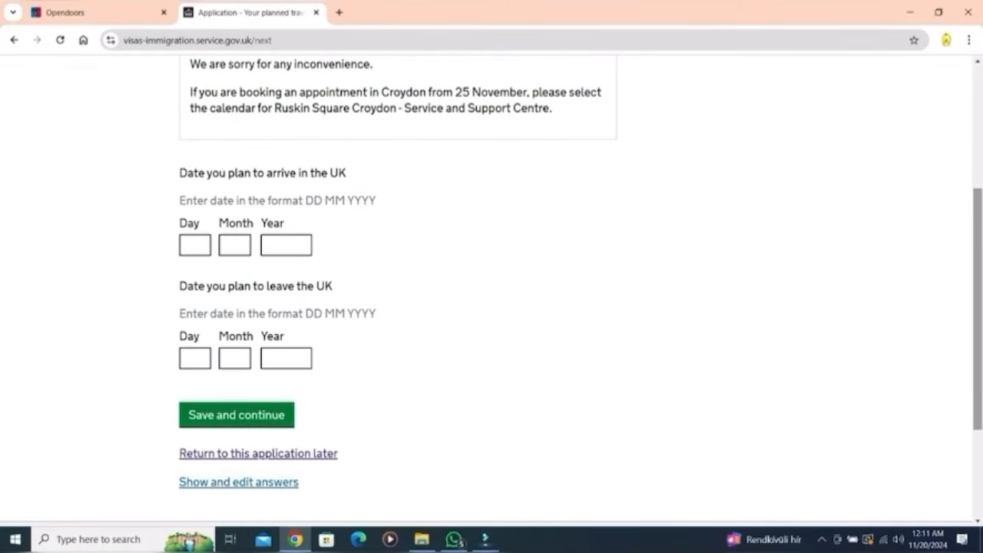
{"action": "left_click", "coordinate": [195, 245]}
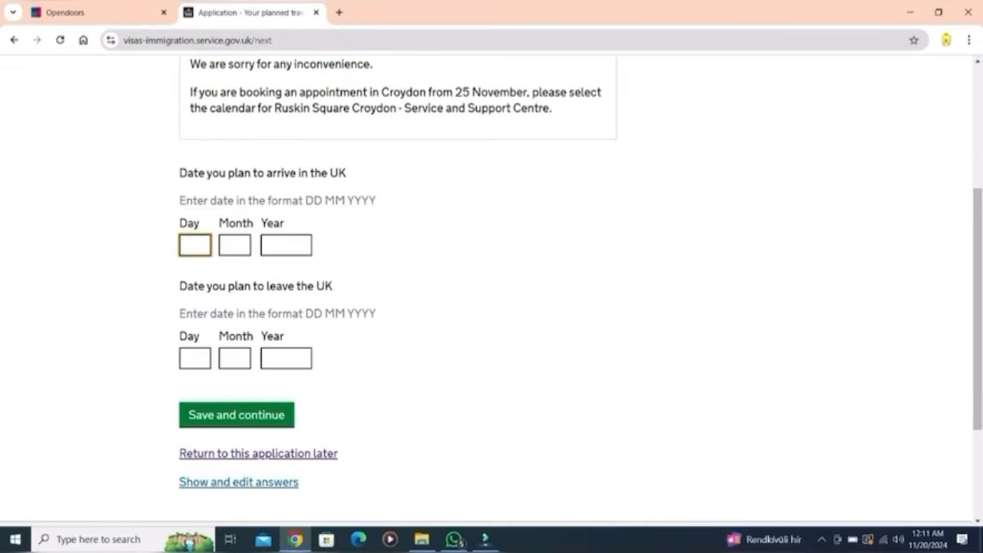
{"action": "type", "text": "02"}
{"action": "left_click", "coordinate": [234, 245]}
{"action": "type", "text": "01"}
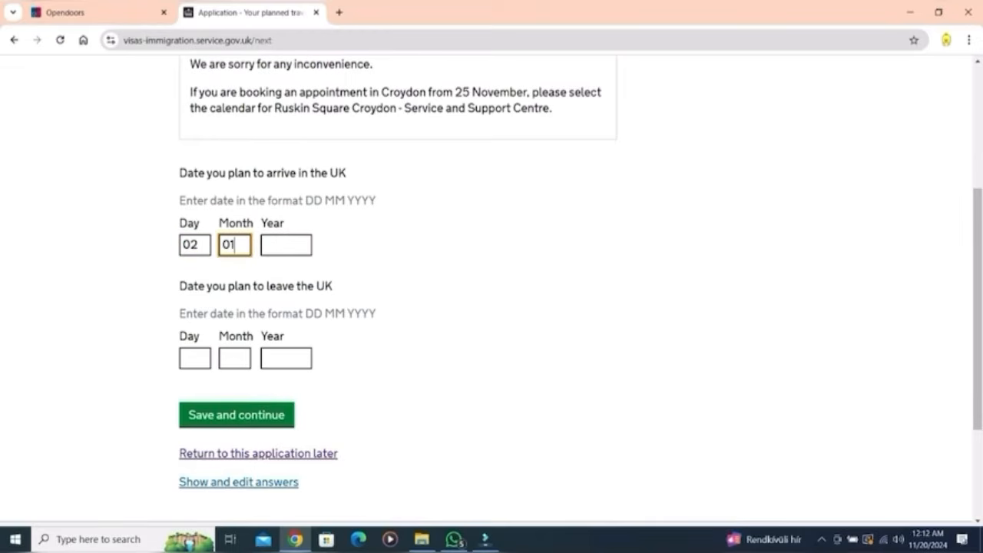
{"action": "key", "text": "Tab"}
{"action": "type", "text": "2025"}
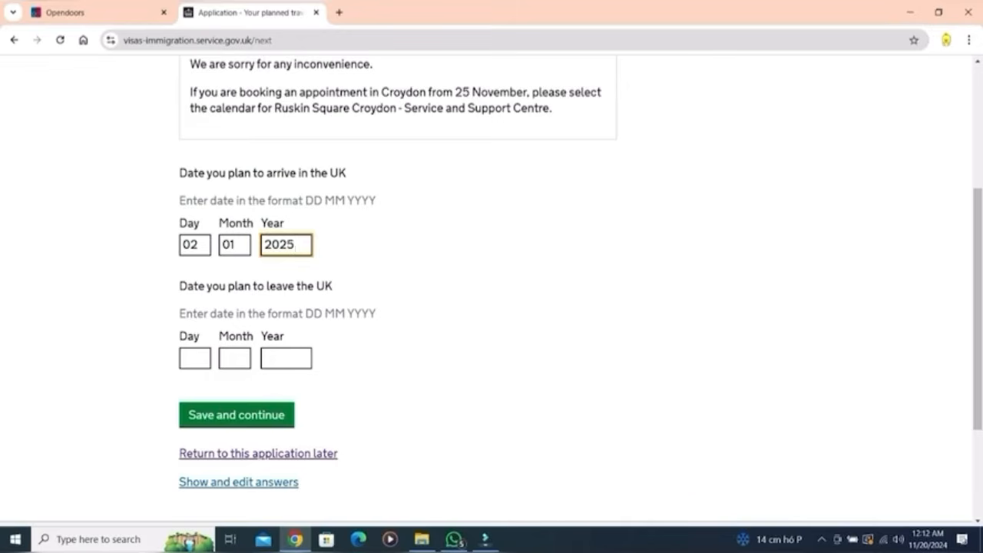
{"action": "key", "text": "Tab"}
{"action": "type", "text": "0"}
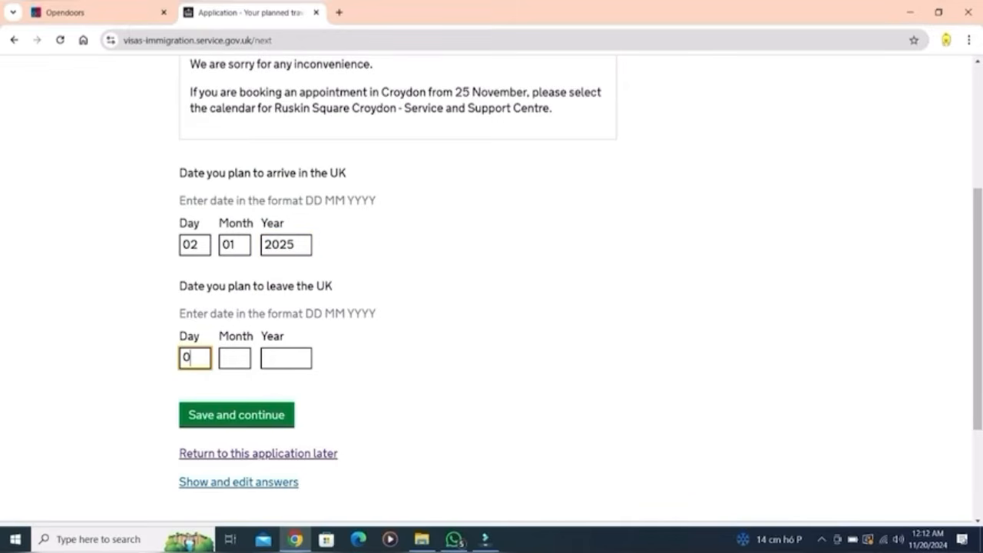
{"action": "type", "text": "6"}
{"action": "key", "text": "Tab"}
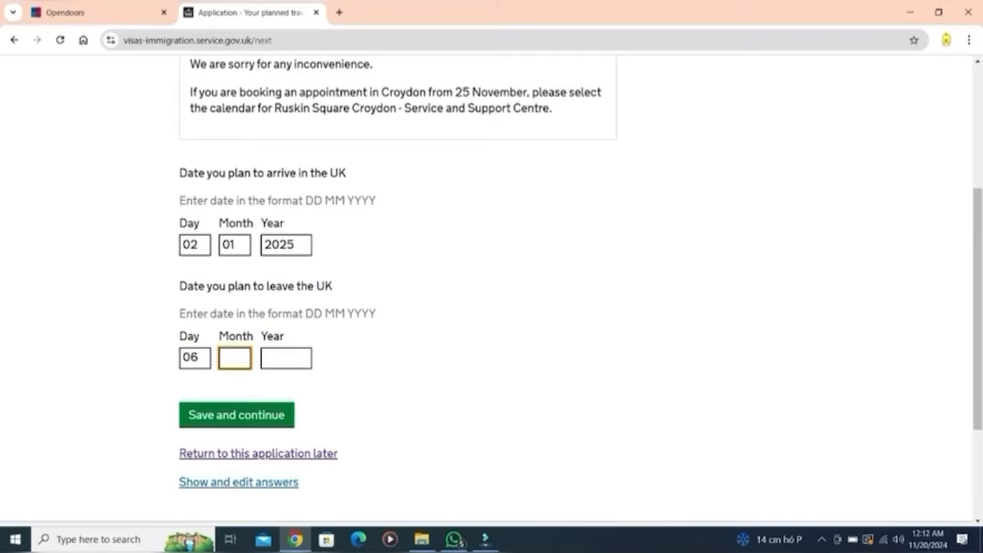
{"action": "type", "text": "01"}
{"action": "key", "text": "Tab"}
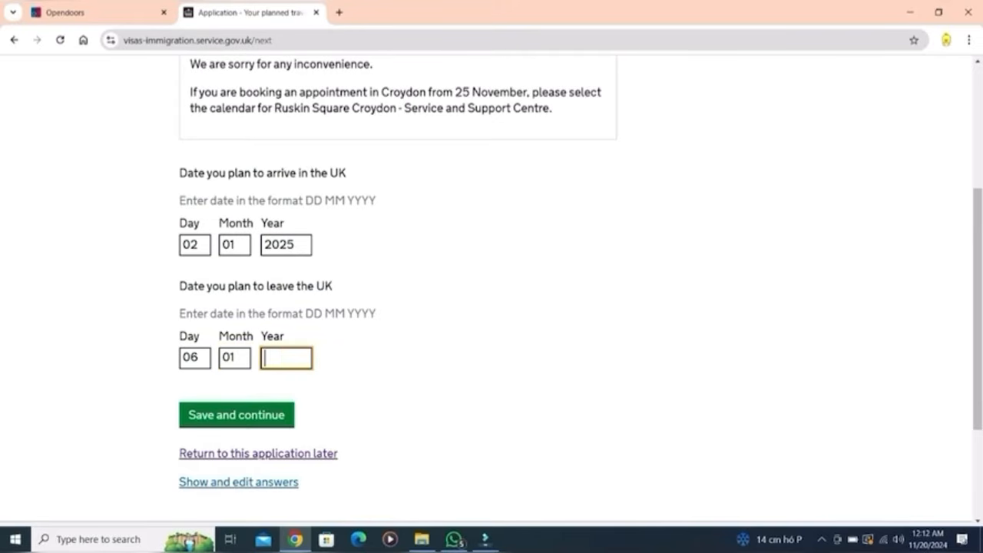
{"action": "type", "text": "2025"}
{"action": "left_click", "coordinate": [236, 415]}
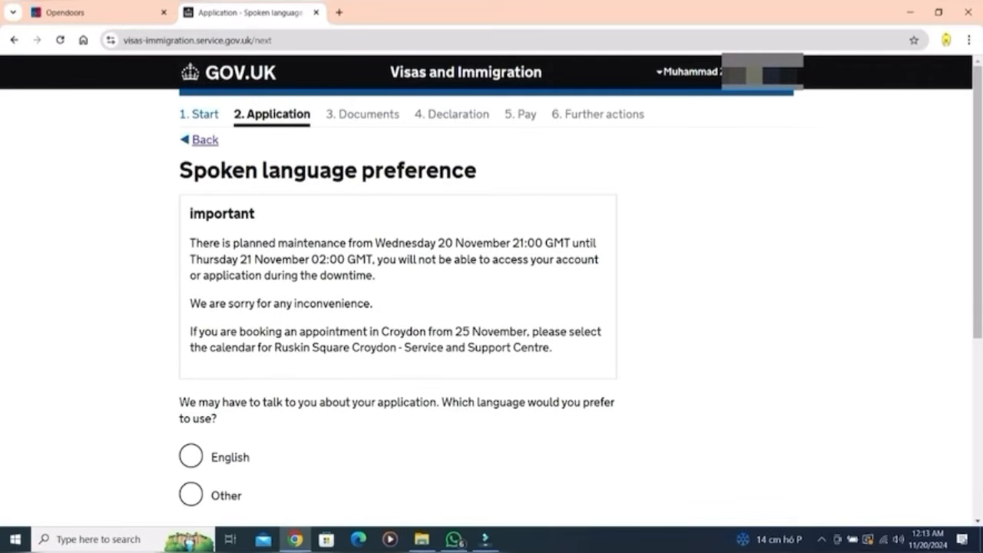
Step: Choose English as the spoken language preference and save
{"action": "left_click", "coordinate": [191, 456]}
{"action": "scroll", "coordinate": [491, 308], "scroll_direction": "down", "scroll_amount": 3}
{"action": "left_click", "coordinate": [211, 305]}
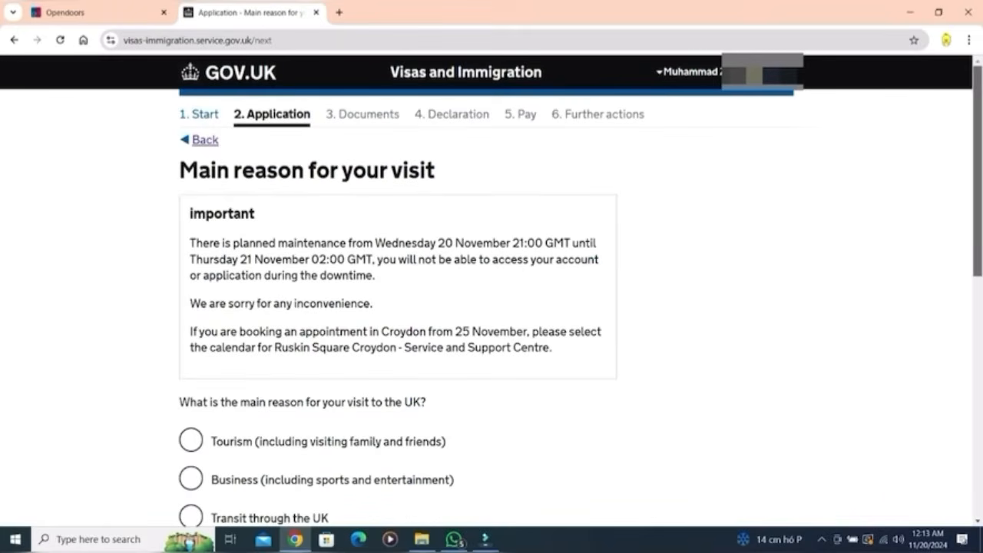
Step: Give Tourism as the main visit reason and Tourist as the holiday reason
{"action": "scroll", "coordinate": [492, 308], "scroll_direction": "down", "scroll_amount": 3}
{"action": "scroll", "coordinate": [492, 307], "scroll_direction": "down", "scroll_amount": 1}
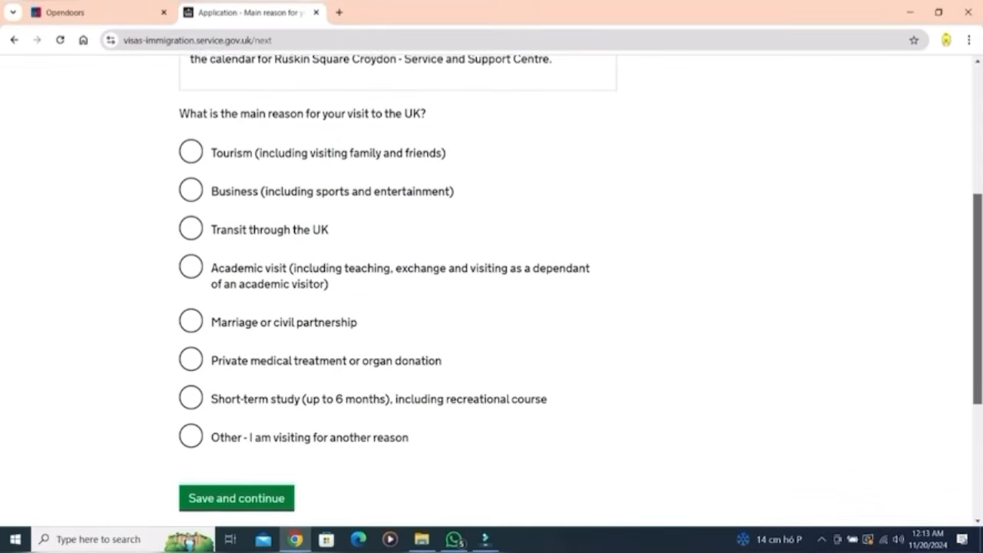
{"action": "left_click", "coordinate": [191, 150]}
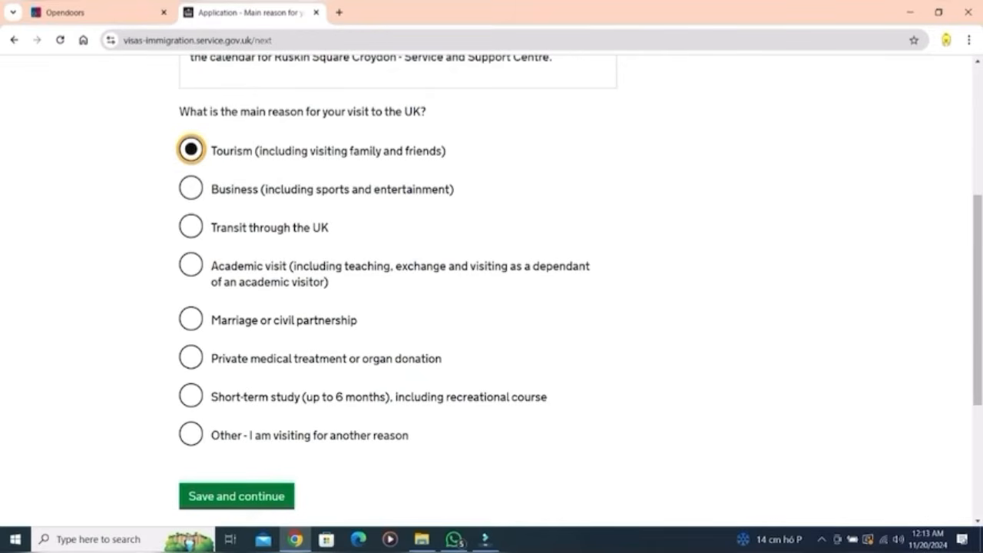
{"action": "left_click", "coordinate": [237, 496]}
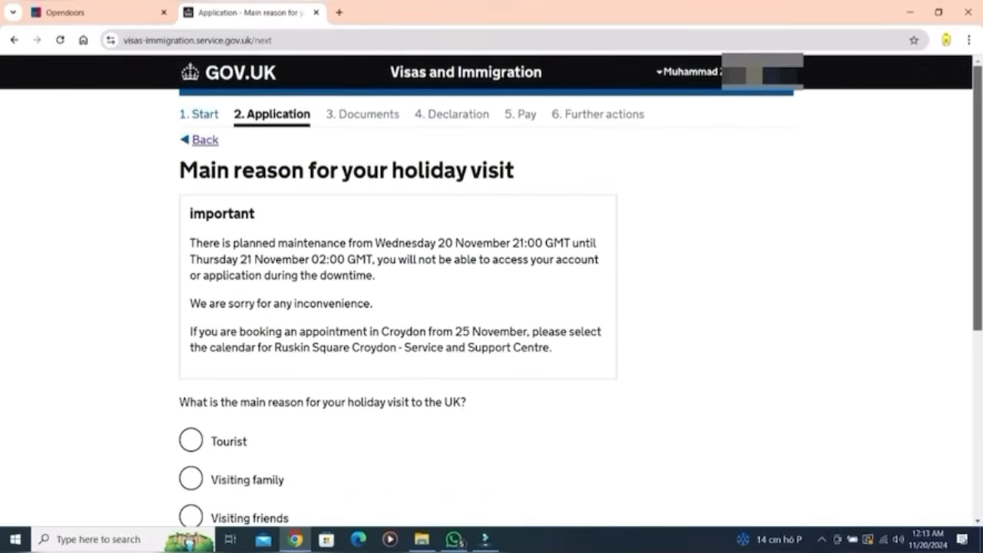
{"action": "scroll", "coordinate": [491, 283], "scroll_direction": "down", "scroll_amount": 3}
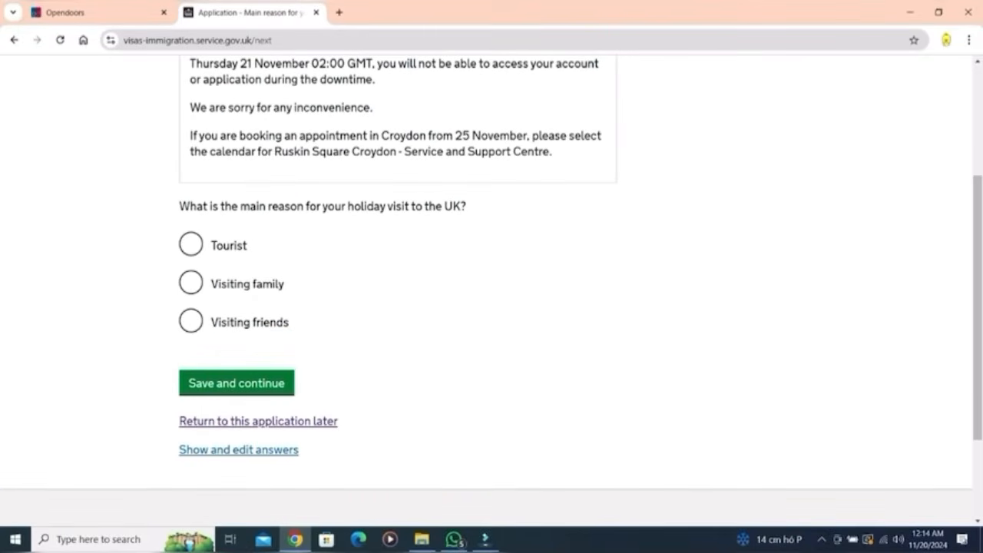
{"action": "left_click", "coordinate": [191, 244]}
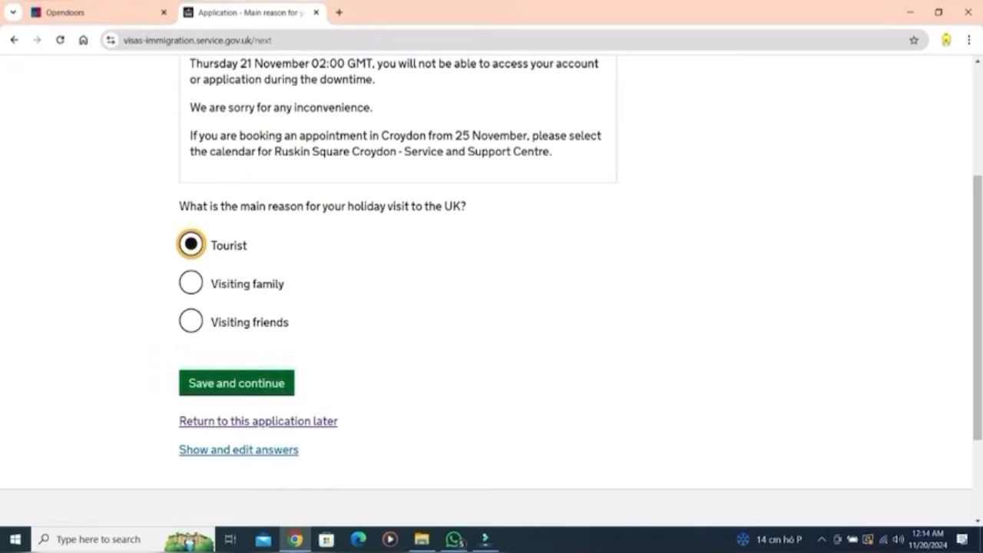
{"action": "left_click", "coordinate": [236, 383]}
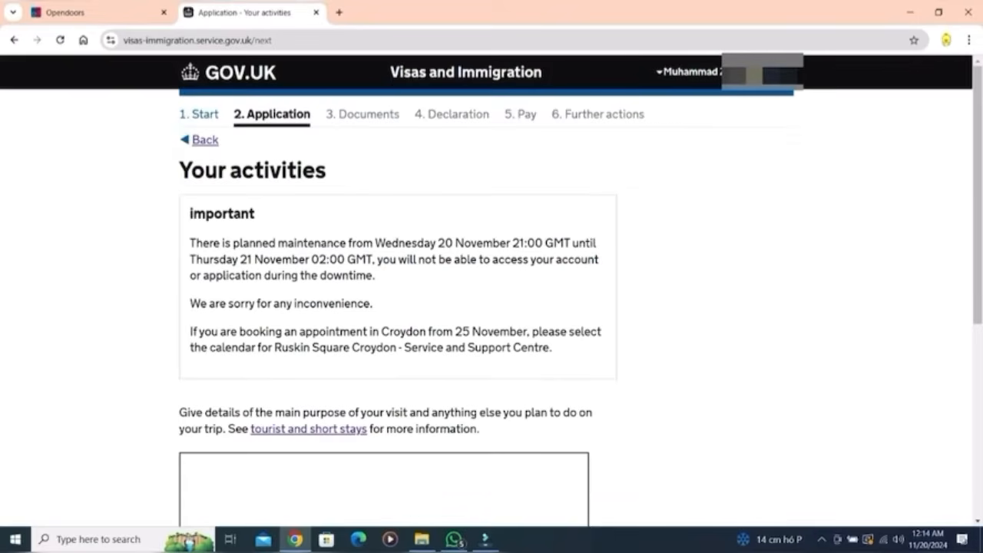
Step: Correct the London sightseeing activities description to remove special characters and save it
{"action": "scroll", "coordinate": [492, 292], "scroll_direction": "down", "scroll_amount": 3}
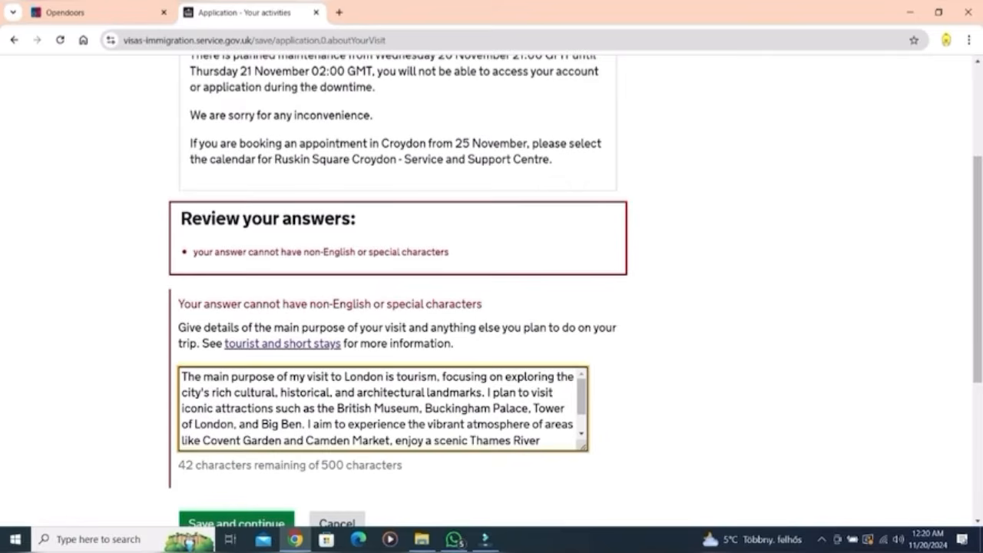
{"action": "left_click", "coordinate": [235, 440]}
{"action": "scroll", "coordinate": [384, 408], "scroll_direction": "down", "scroll_amount": 2}
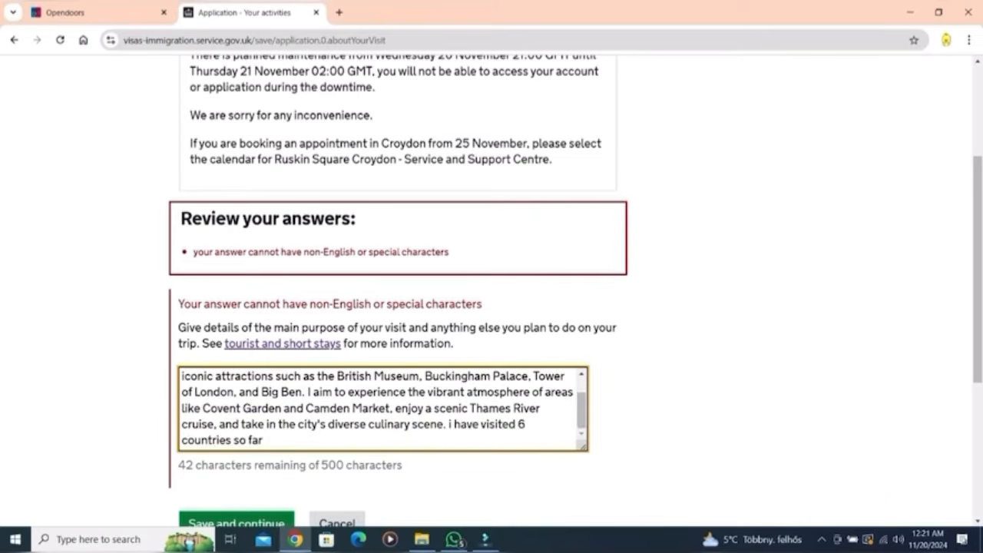
{"action": "left_click", "coordinate": [237, 522]}
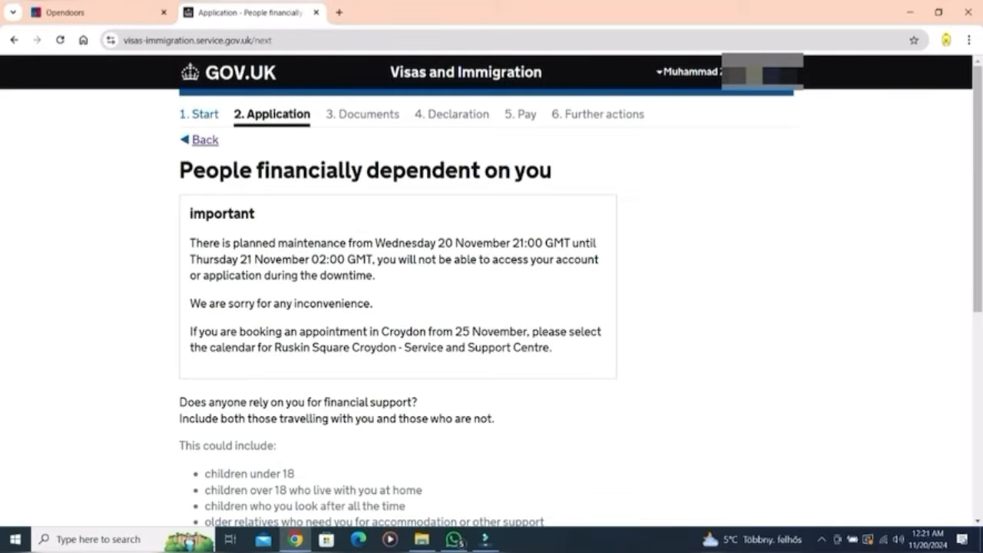
Step: Answer No to anyone depending on you financially and save
{"action": "scroll", "coordinate": [492, 292], "scroll_direction": "down", "scroll_amount": 3}
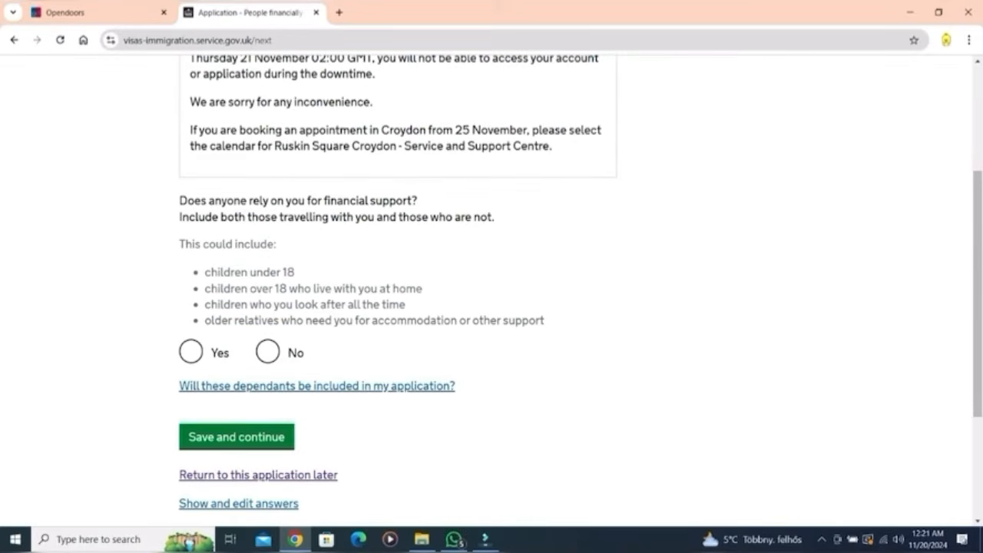
{"action": "left_click", "coordinate": [267, 352]}
{"action": "left_click", "coordinate": [237, 437]}
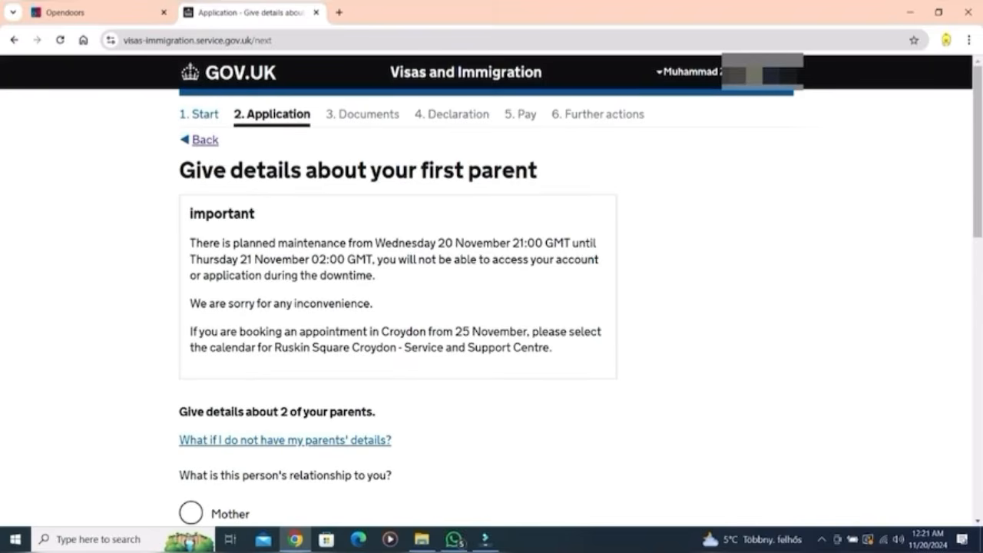
Step: Mark the first parent as Father and the second as Mother, filling in the mother's given names
{"action": "scroll", "coordinate": [491, 292], "scroll_direction": "down", "scroll_amount": 5}
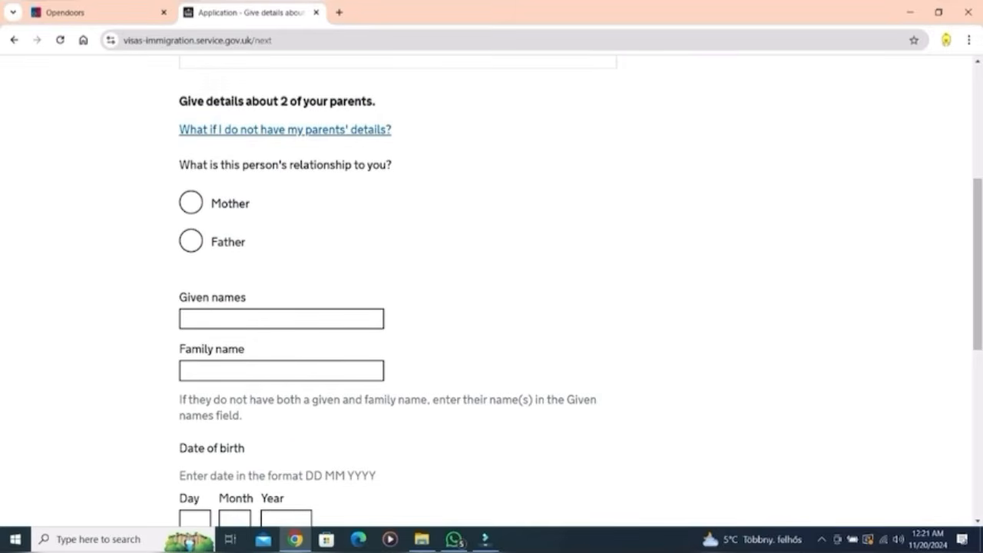
{"action": "left_click", "coordinate": [191, 241]}
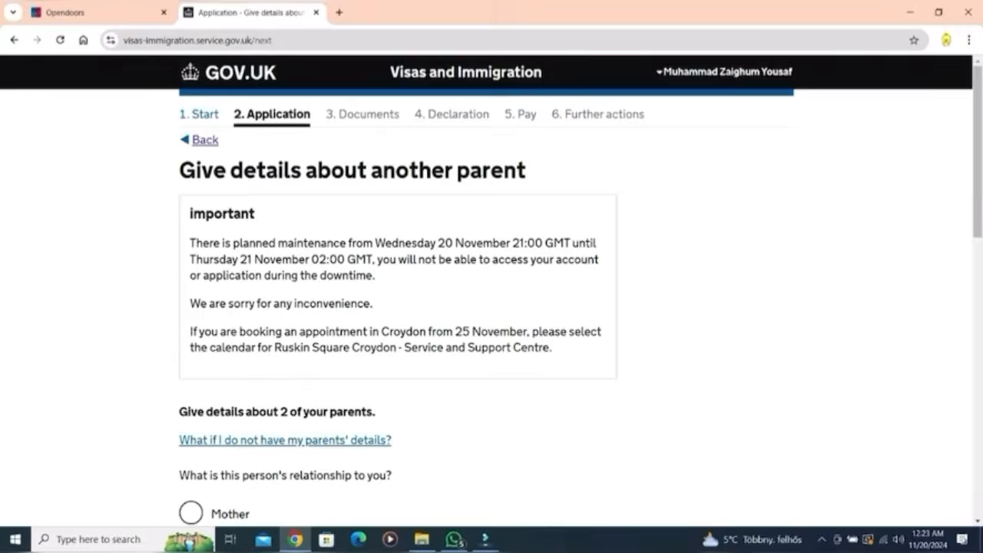
{"action": "scroll", "coordinate": [491, 292], "scroll_direction": "down", "scroll_amount": 3}
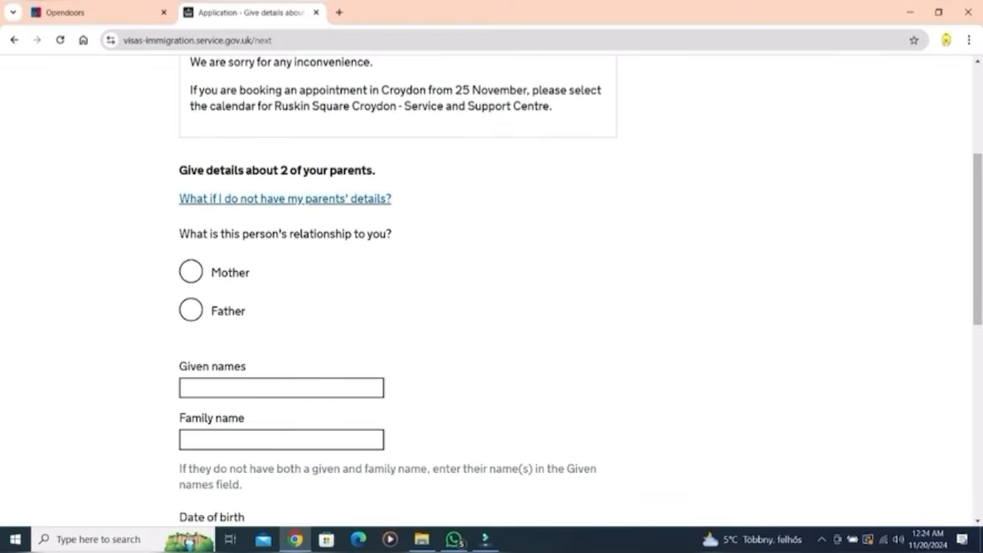
{"action": "left_click", "coordinate": [191, 271]}
{"action": "scroll", "coordinate": [492, 292], "scroll_direction": "down", "scroll_amount": 3}
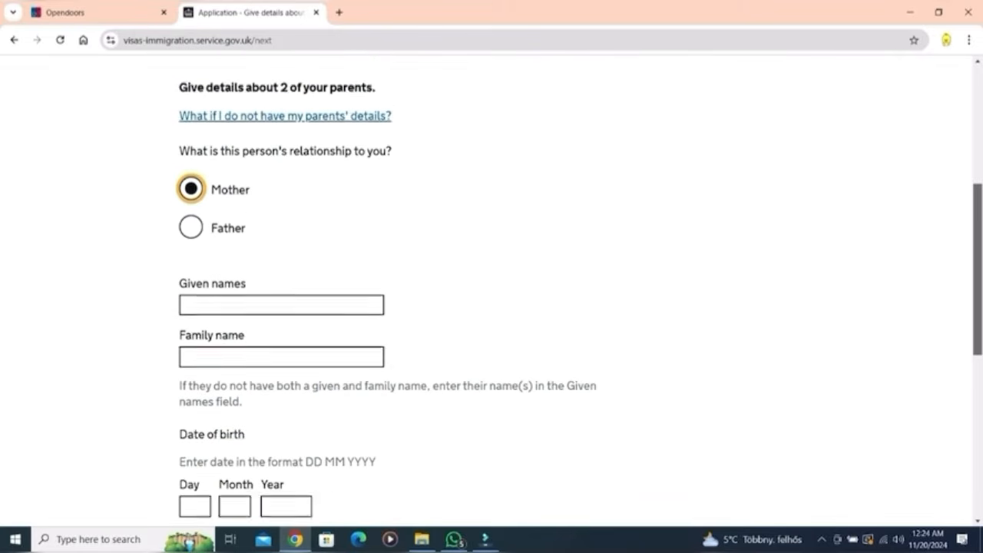
{"action": "left_click", "coordinate": [281, 205]}
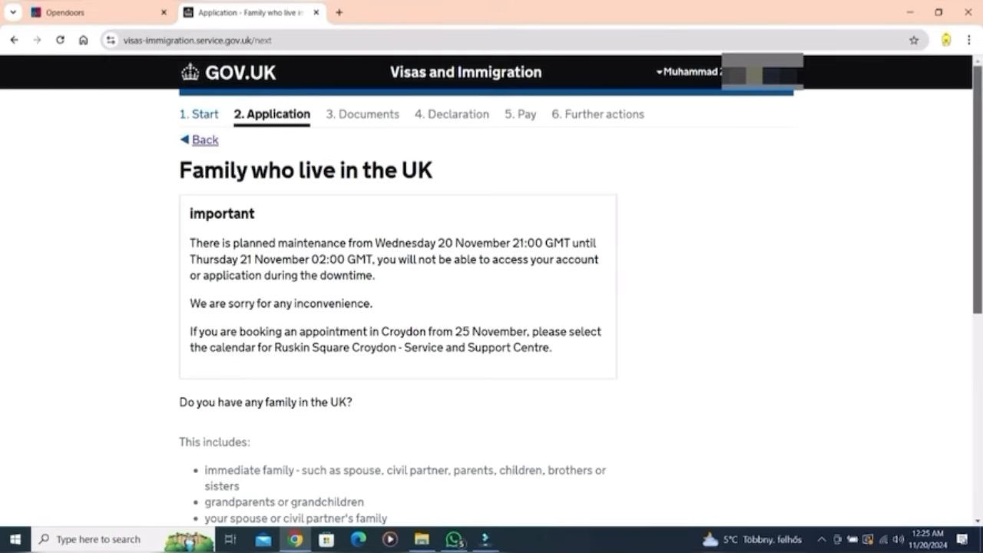
{"action": "scroll", "coordinate": [491, 289], "scroll_direction": "down", "scroll_amount": 3}
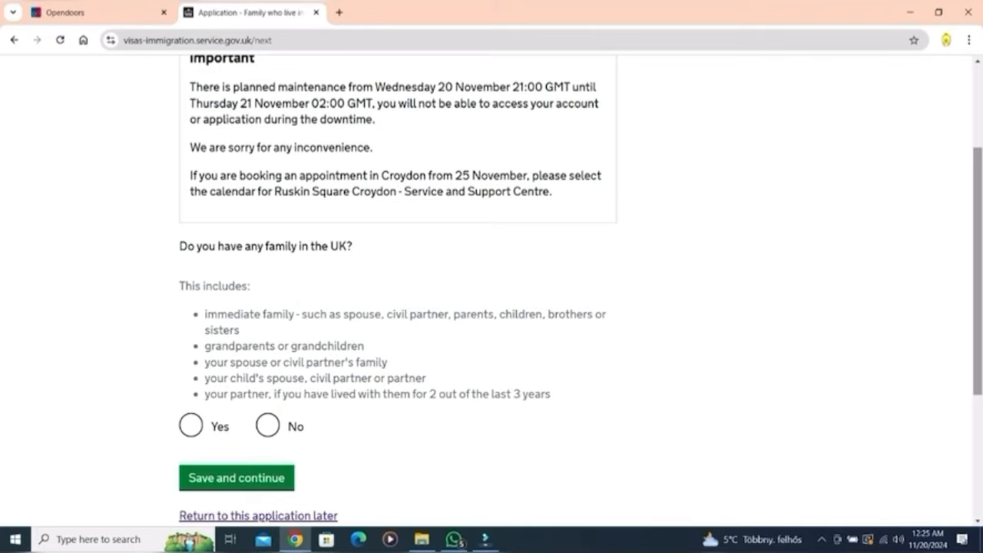
Step: Answer No to having family in the UK and No to travelling in an organised group
{"action": "left_click", "coordinate": [267, 426]}
{"action": "left_click", "coordinate": [237, 478]}
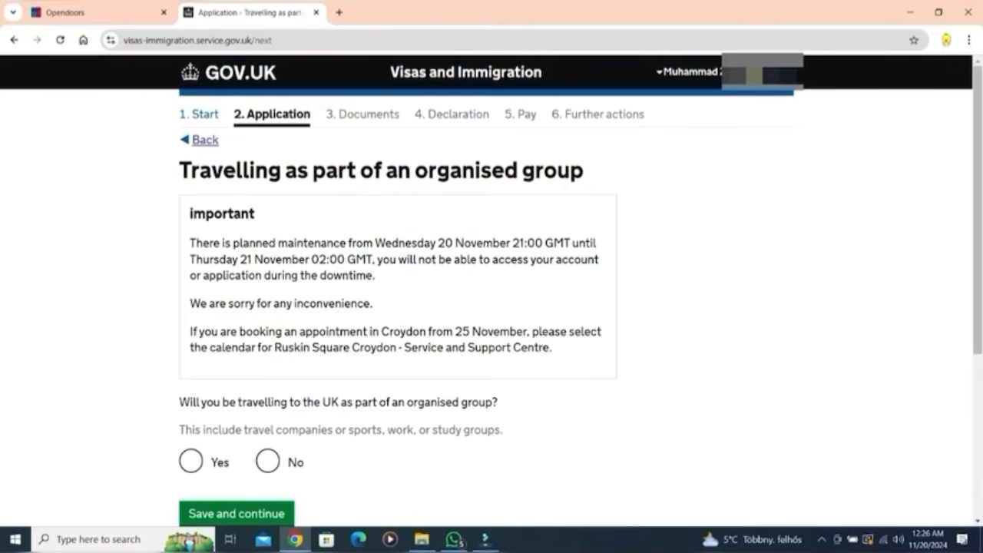
{"action": "left_click", "coordinate": [267, 461]}
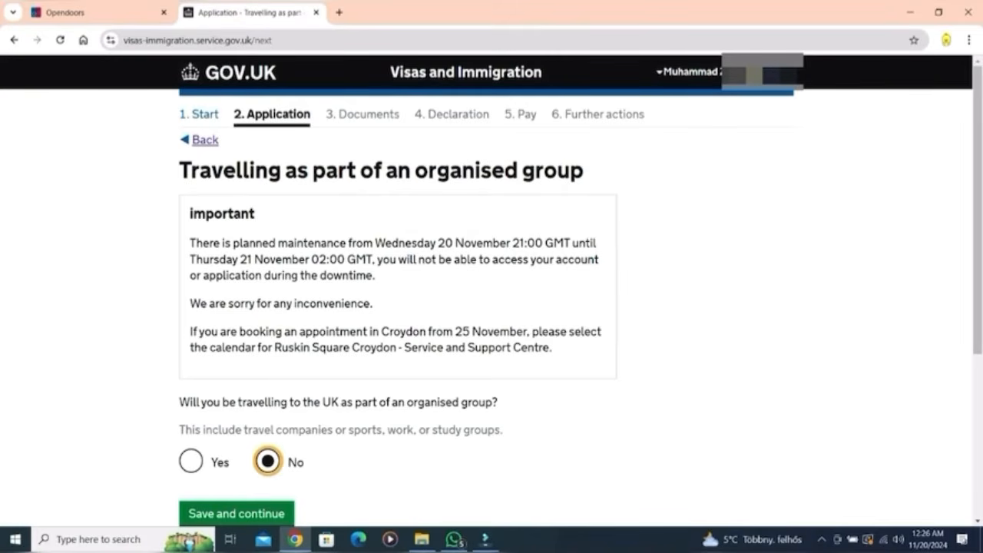
{"action": "left_click", "coordinate": [236, 513]}
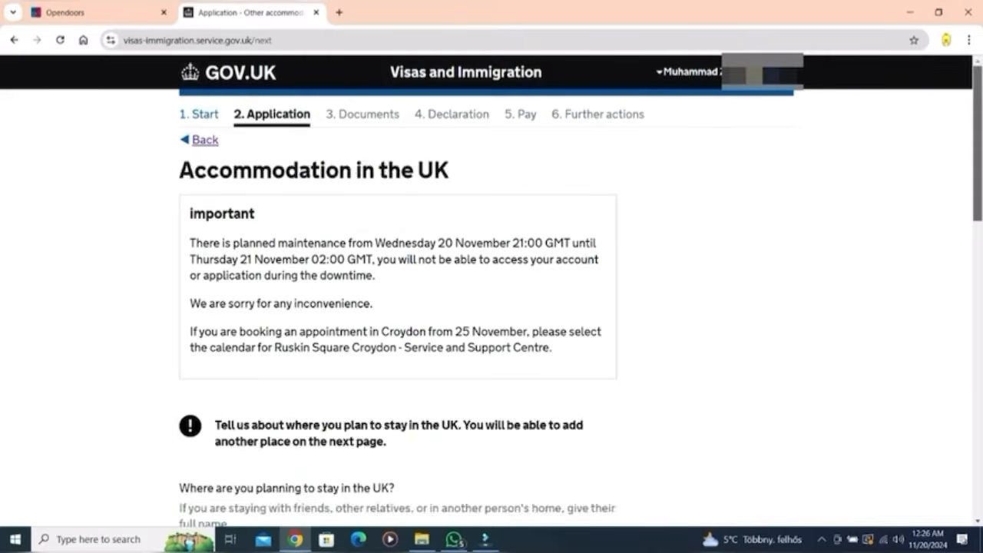
Step: Fill the hostel address from autofill suggestions: Guilford Street line, London, postcode WC1N 1DF
{"action": "scroll", "coordinate": [491, 292], "scroll_direction": "down", "scroll_amount": 3}
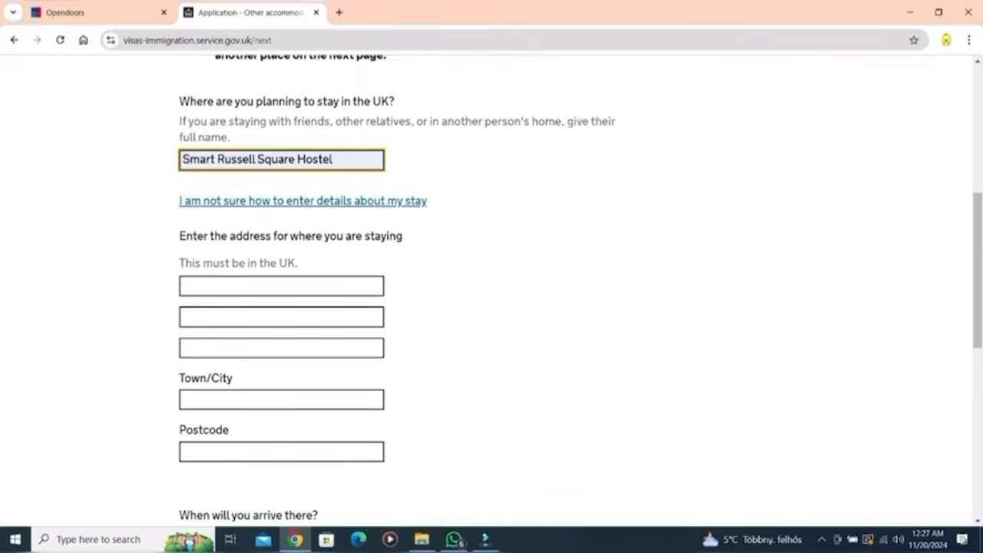
{"action": "left_click", "coordinate": [282, 285]}
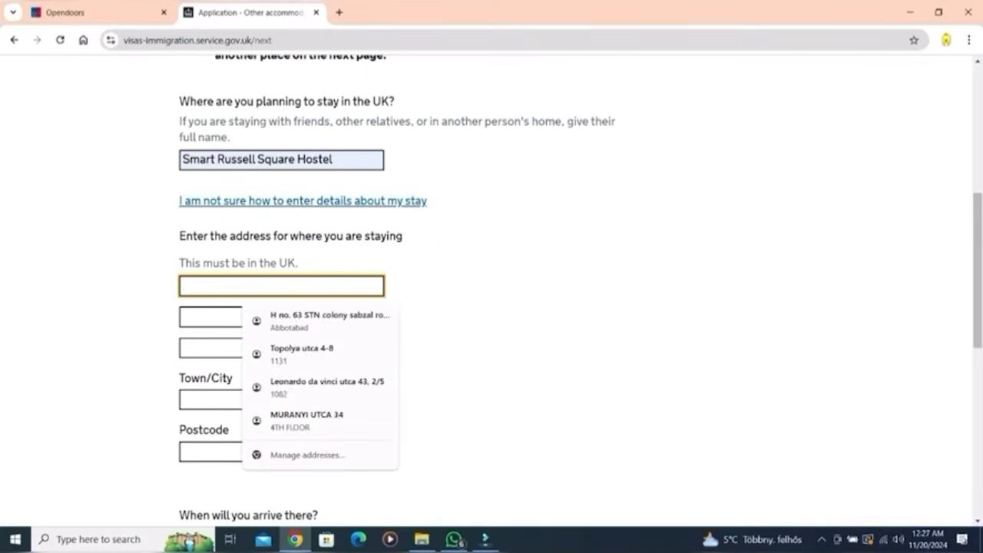
{"action": "type", "text": "71-7"}
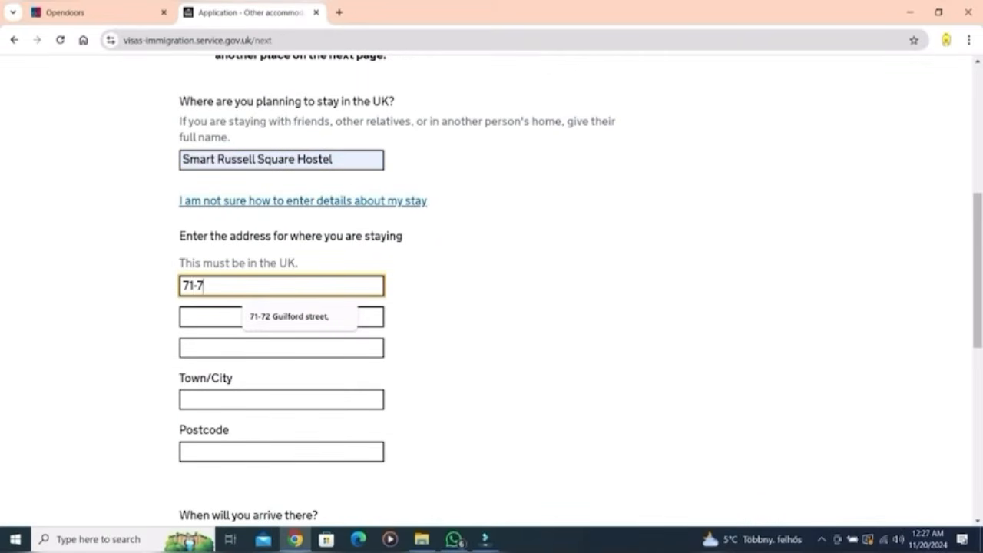
{"action": "type", "text": "2"}
{"action": "key", "text": "Down"}
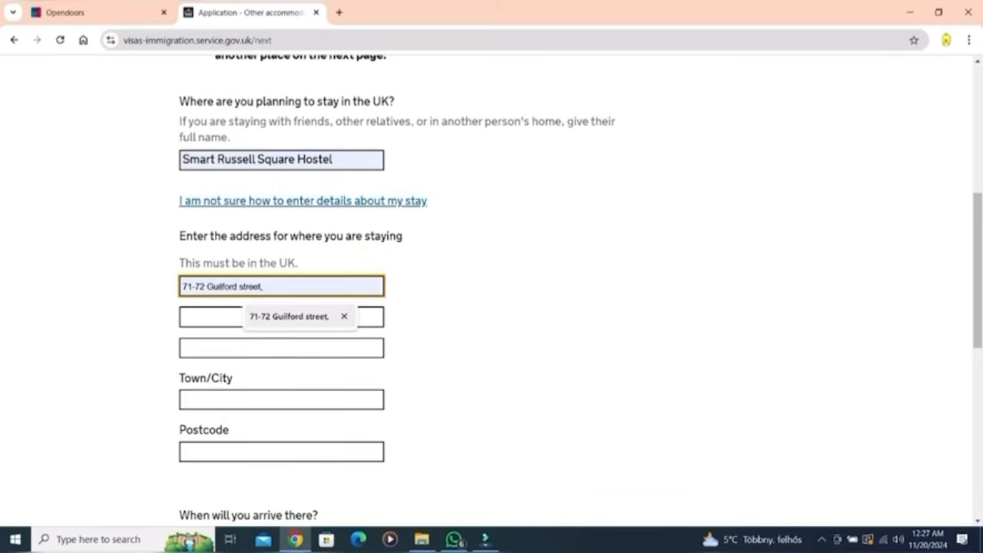
{"action": "key", "text": "Return"}
{"action": "key", "text": "Tab"}
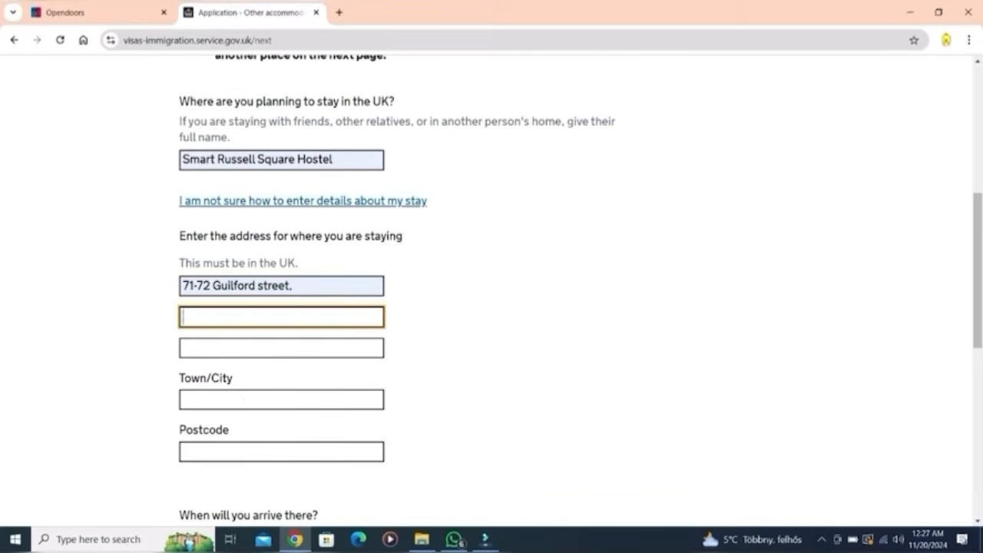
{"action": "type", "text": "W"}
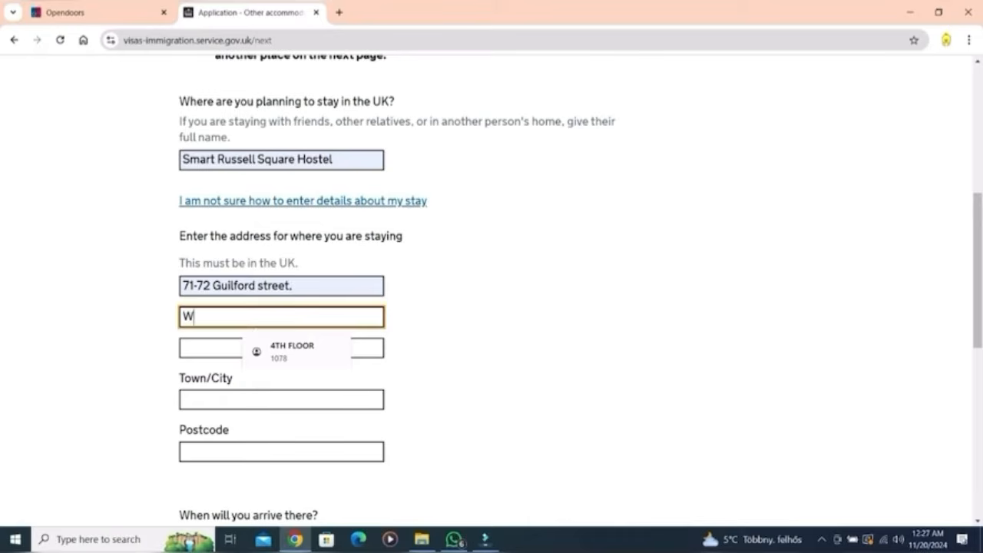
{"action": "key", "text": "Down"}
{"action": "key", "text": "Return"}
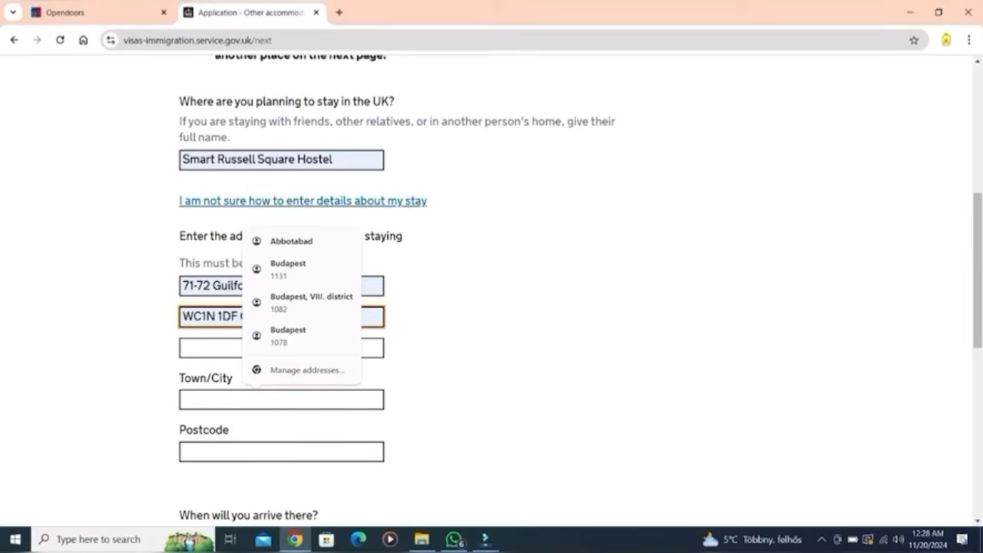
{"action": "left_click", "coordinate": [281, 400]}
{"action": "type", "text": "L"}
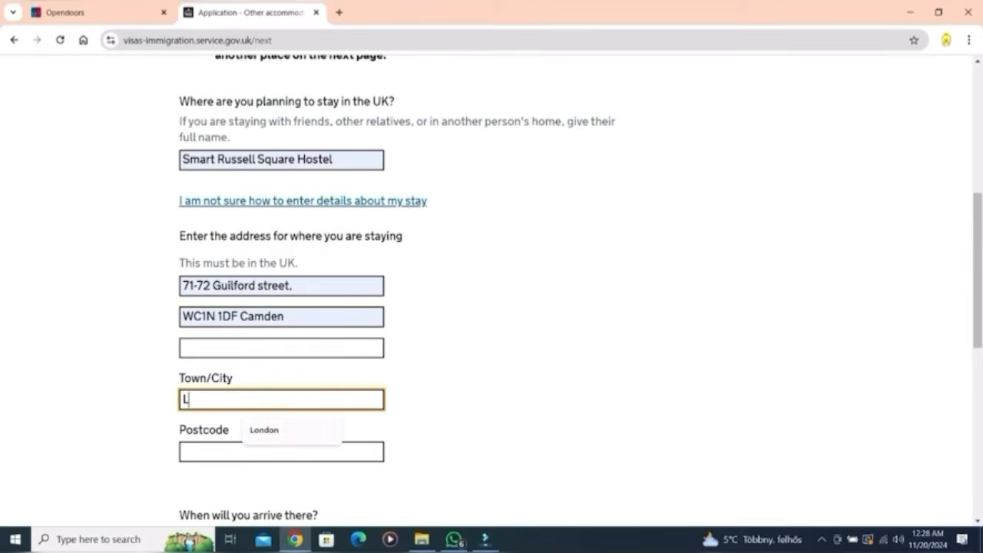
{"action": "key", "text": "Down"}
{"action": "key", "text": "Tab"}
{"action": "type", "text": "w"}
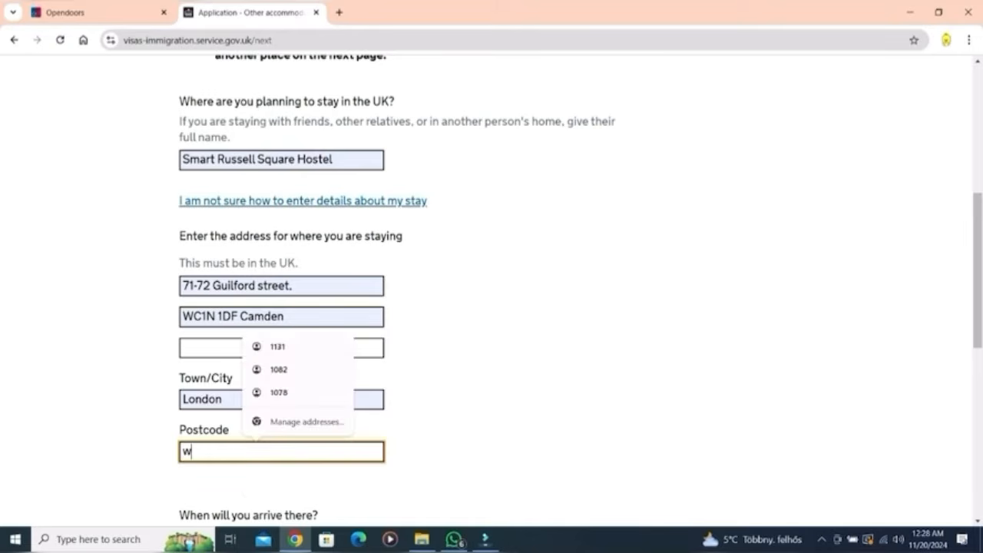
{"action": "key", "text": "Down"}
{"action": "key", "text": "Return"}
Step: Enter arrival date 23/01/2025 and leaving date 27/01/2025, then save the accommodation details
{"action": "key", "text": "Tab"}
{"action": "type", "text": "23"}
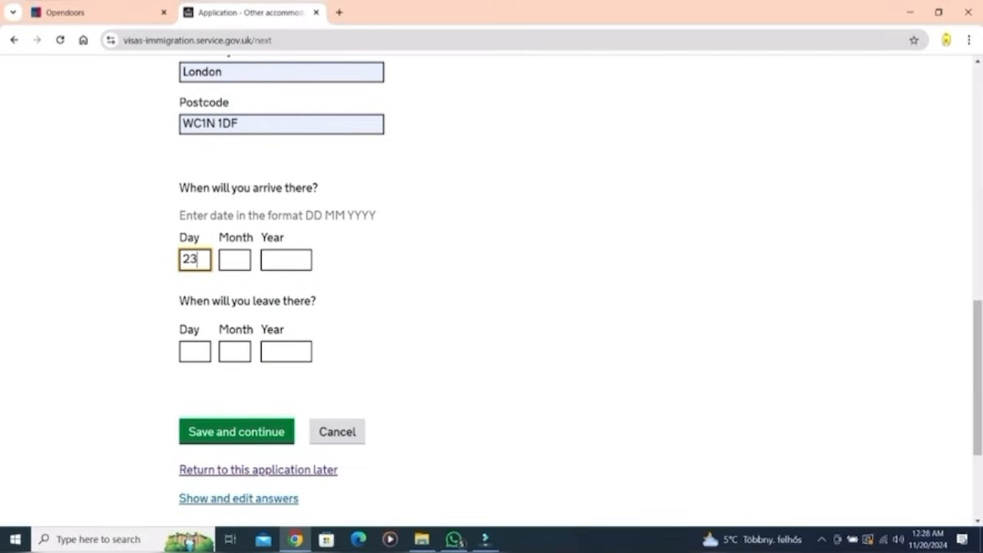
{"action": "key", "text": "Tab"}
{"action": "type", "text": "01"}
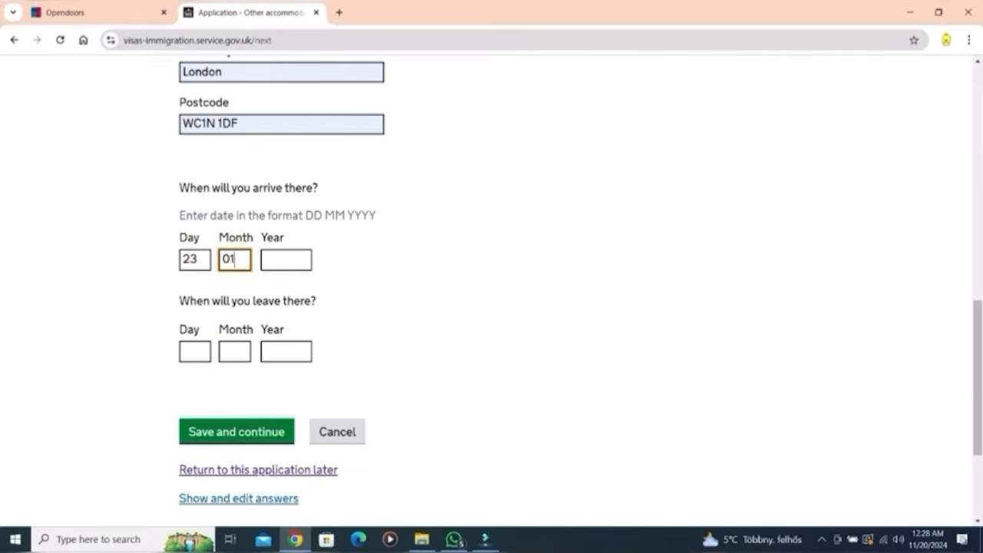
{"action": "key", "text": "Tab"}
{"action": "type", "text": "2025"}
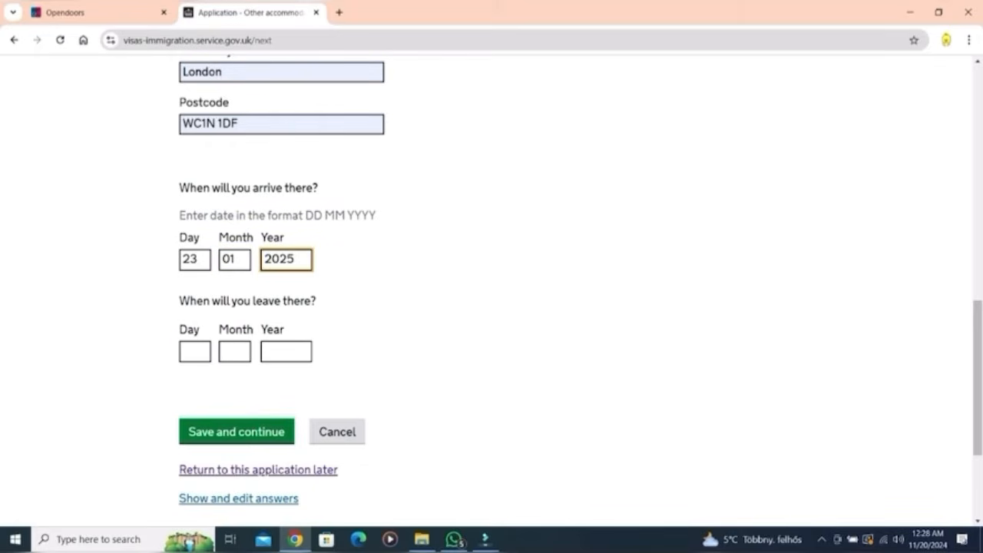
{"action": "key", "text": "Tab"}
{"action": "type", "text": "27"}
{"action": "key", "text": "Tab"}
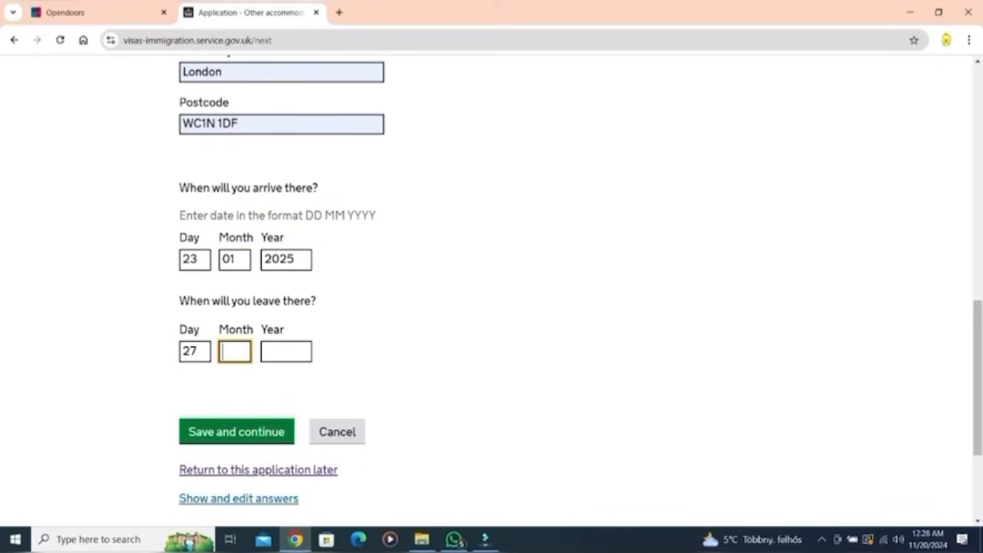
{"action": "type", "text": "01"}
{"action": "key", "text": "Tab"}
{"action": "type", "text": "2025"}
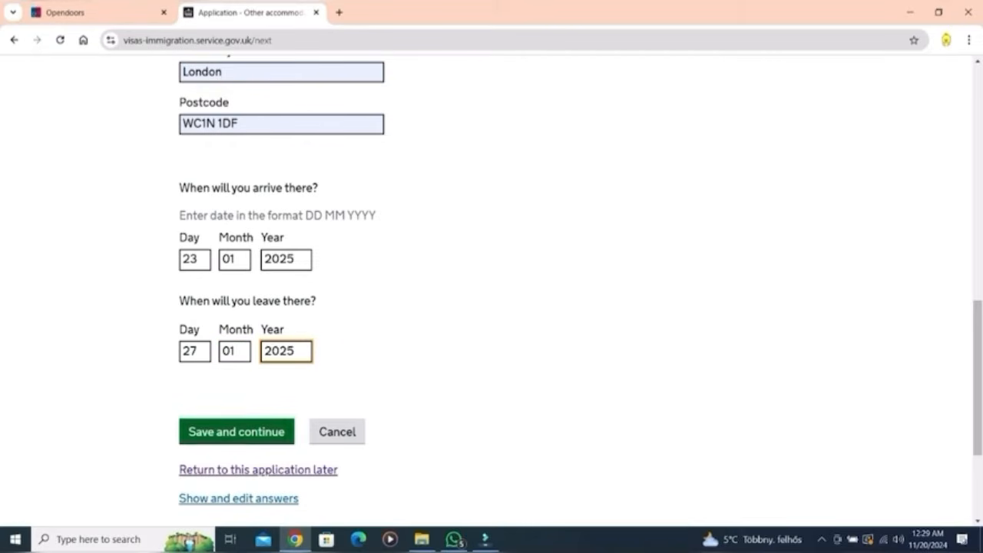
{"action": "key", "text": "Tab"}
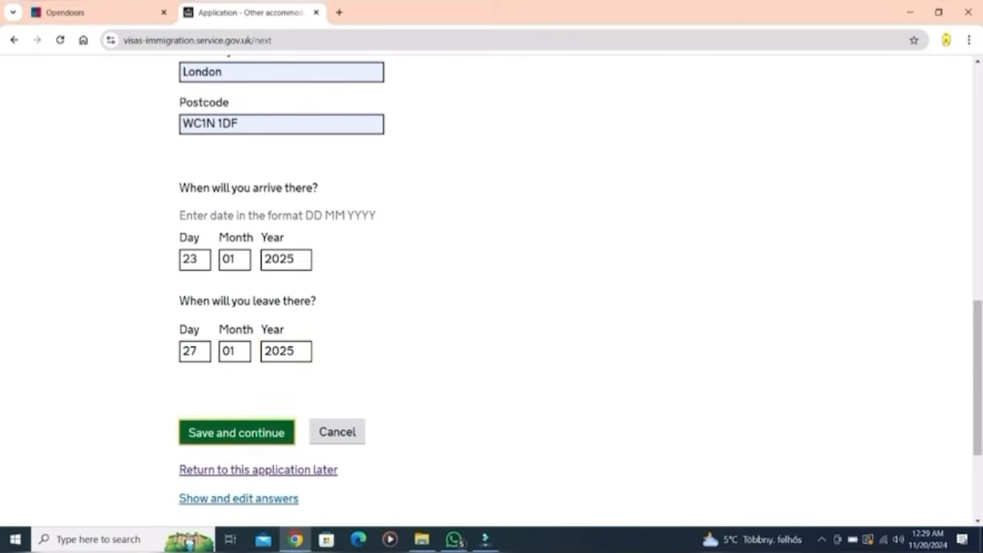
{"action": "key", "text": "Return"}
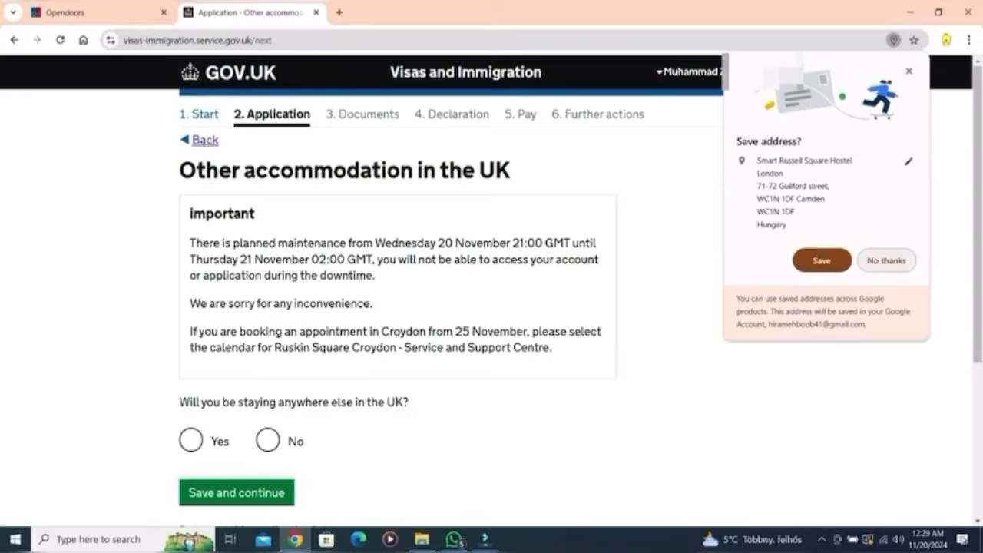
Step: Let Chrome save the address, then answer No to other UK accommodation and past UK visits
{"action": "left_click", "coordinate": [822, 260]}
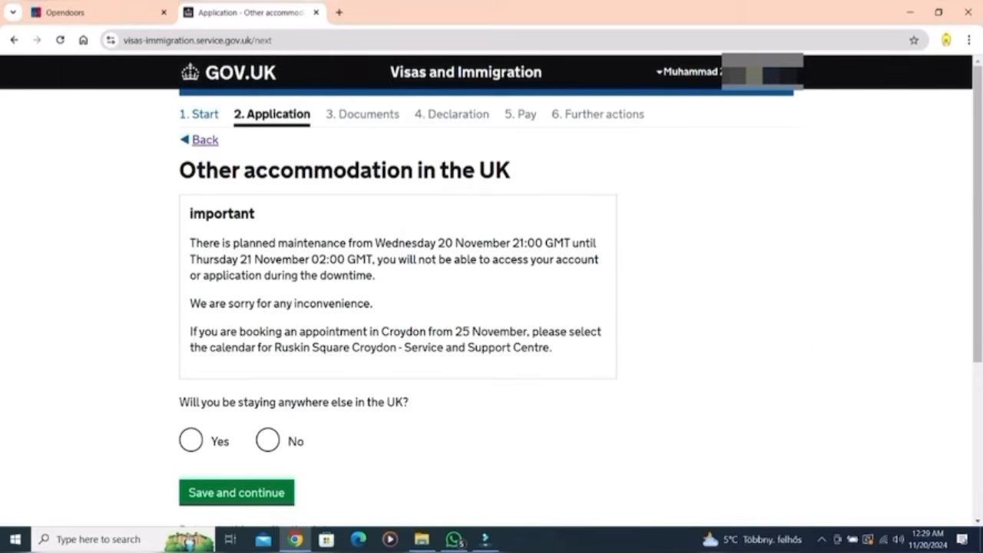
{"action": "left_click", "coordinate": [268, 440]}
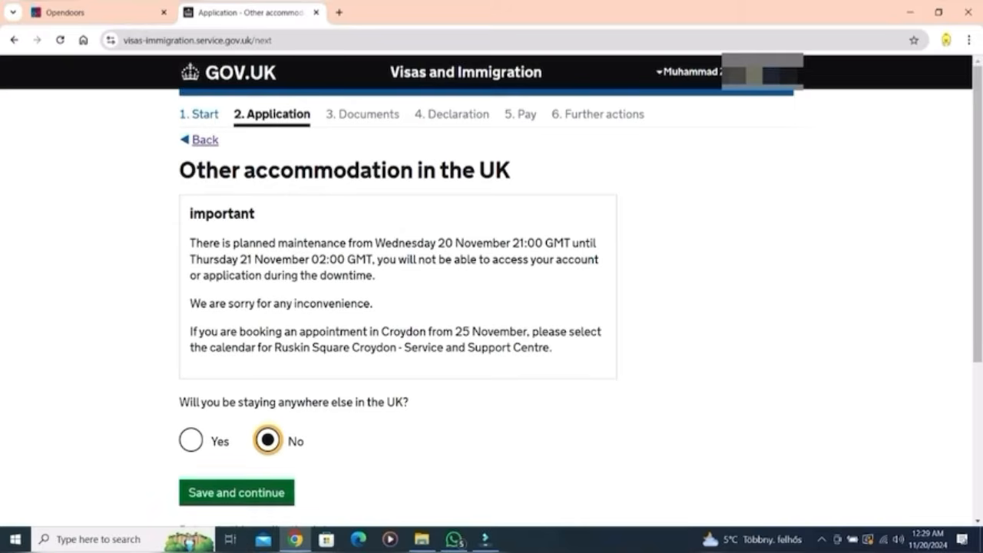
{"action": "left_click", "coordinate": [236, 493]}
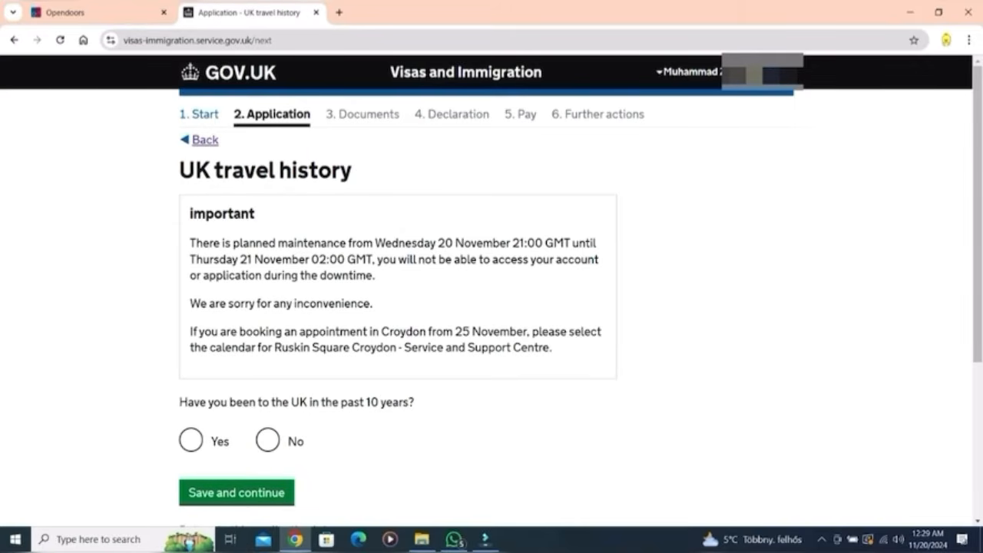
{"action": "left_click", "coordinate": [267, 440]}
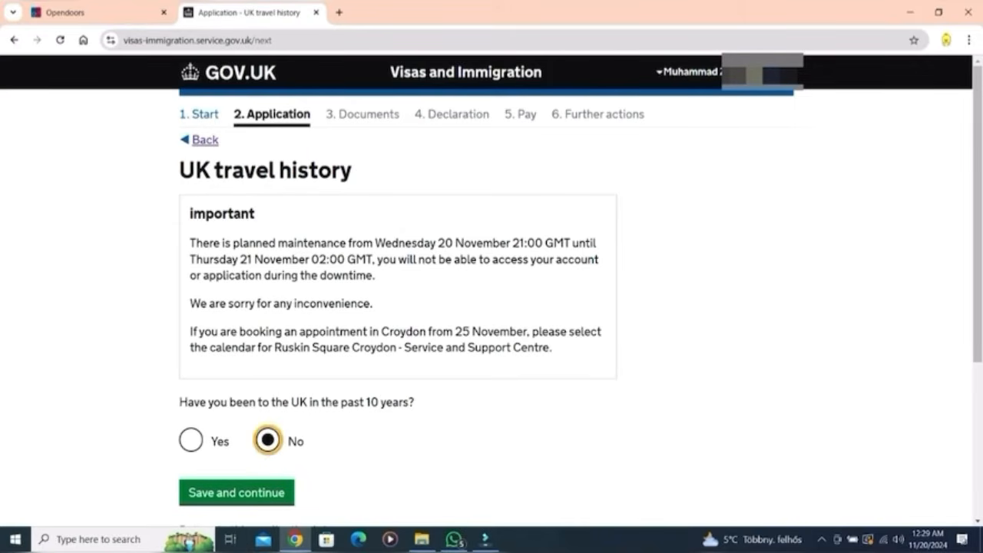
{"action": "left_click", "coordinate": [236, 493]}
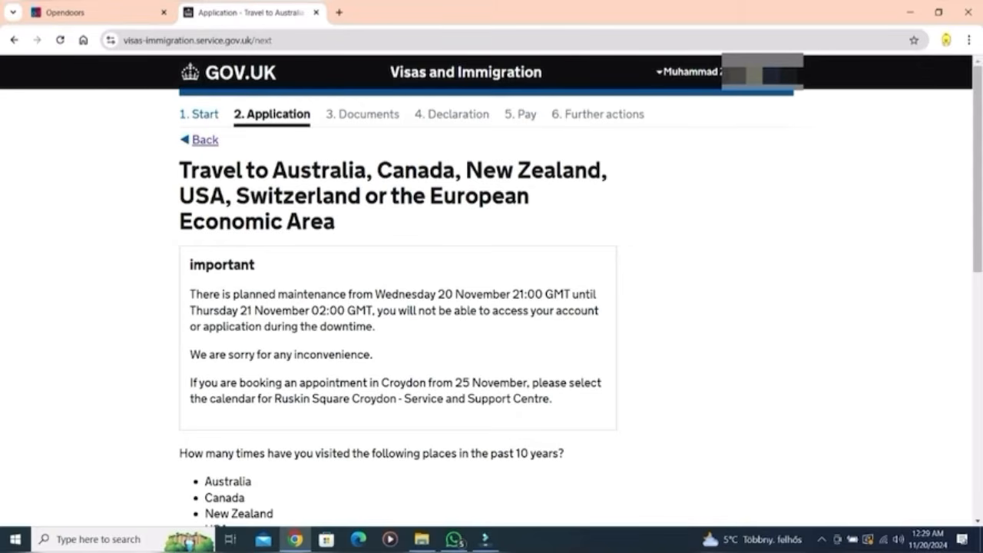
Step: Record a single visit to the Czech Republic with Tourism as the reason
{"action": "scroll", "coordinate": [491, 292], "scroll_direction": "down", "scroll_amount": 3}
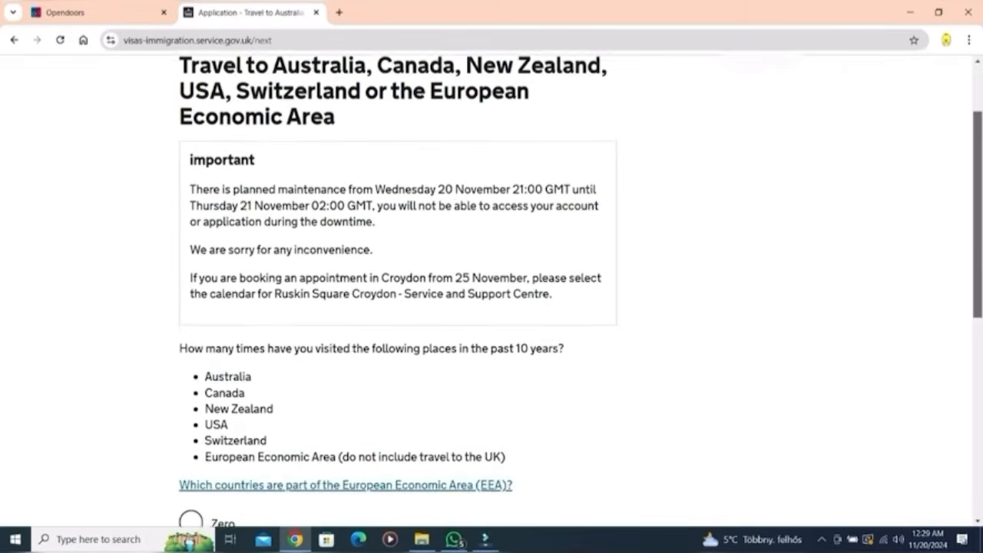
{"action": "scroll", "coordinate": [491, 292], "scroll_direction": "down", "scroll_amount": 1}
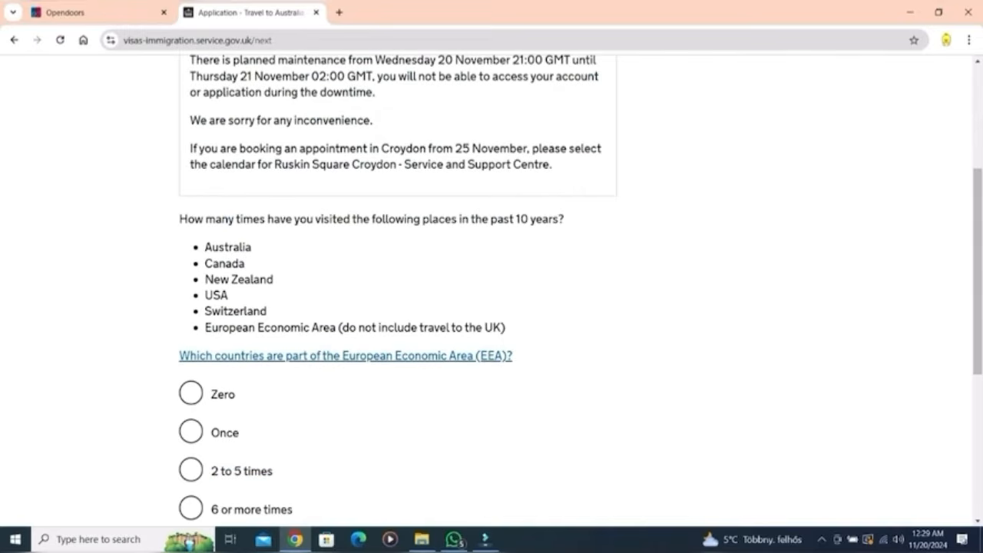
{"action": "left_click", "coordinate": [192, 432]}
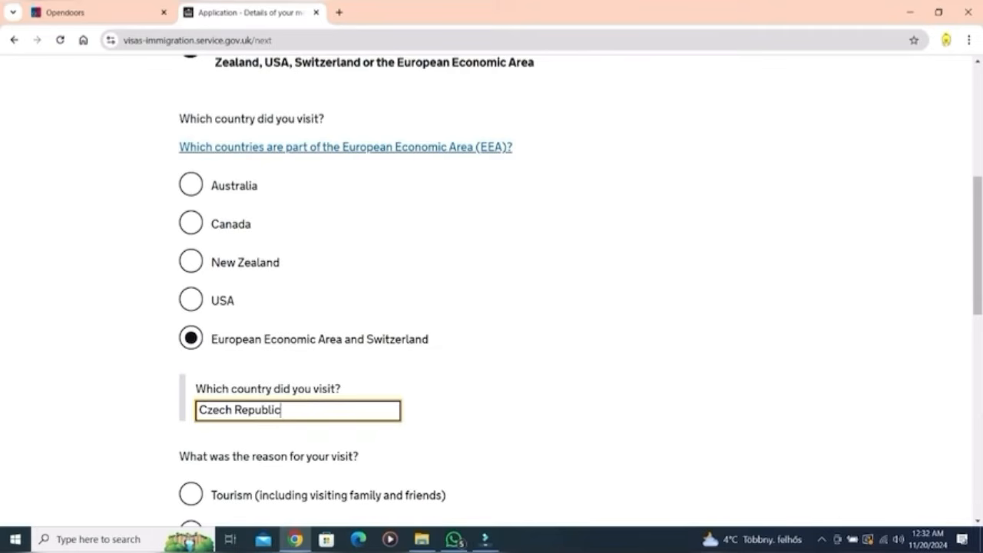
{"action": "left_click", "coordinate": [191, 493]}
{"action": "scroll", "coordinate": [491, 291], "scroll_direction": "down", "scroll_amount": 4}
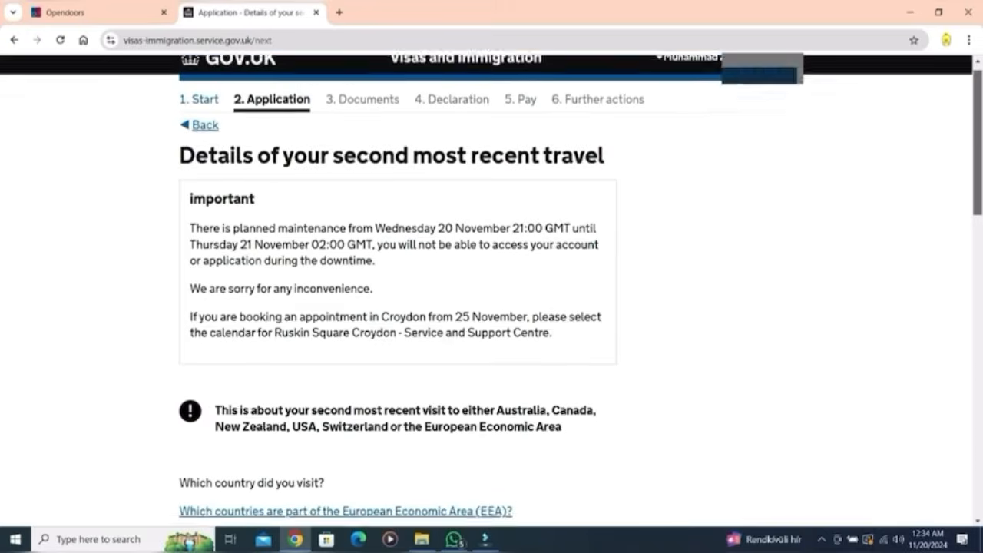
{"action": "scroll", "coordinate": [491, 292], "scroll_direction": "down", "scroll_amount": 3}
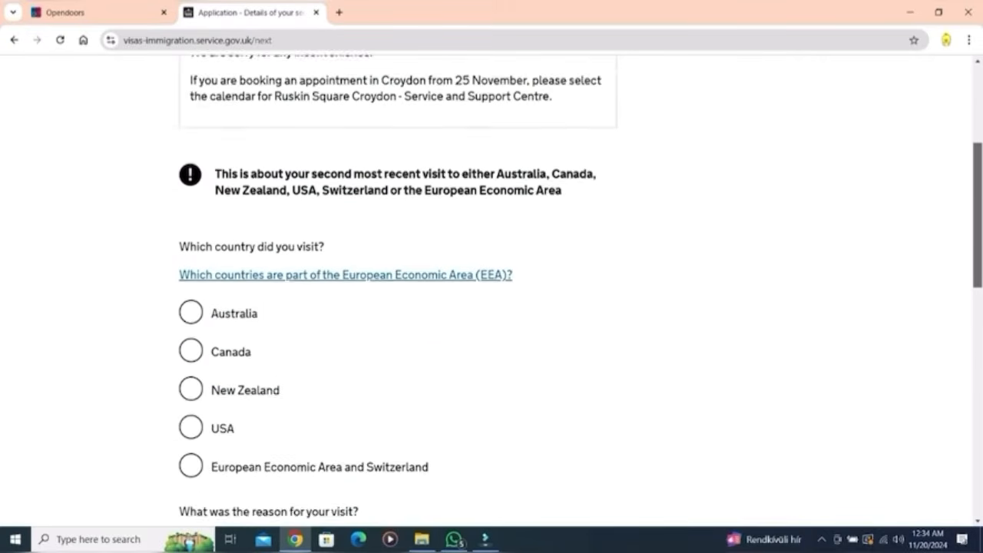
{"action": "scroll", "coordinate": [491, 291], "scroll_direction": "down", "scroll_amount": 1}
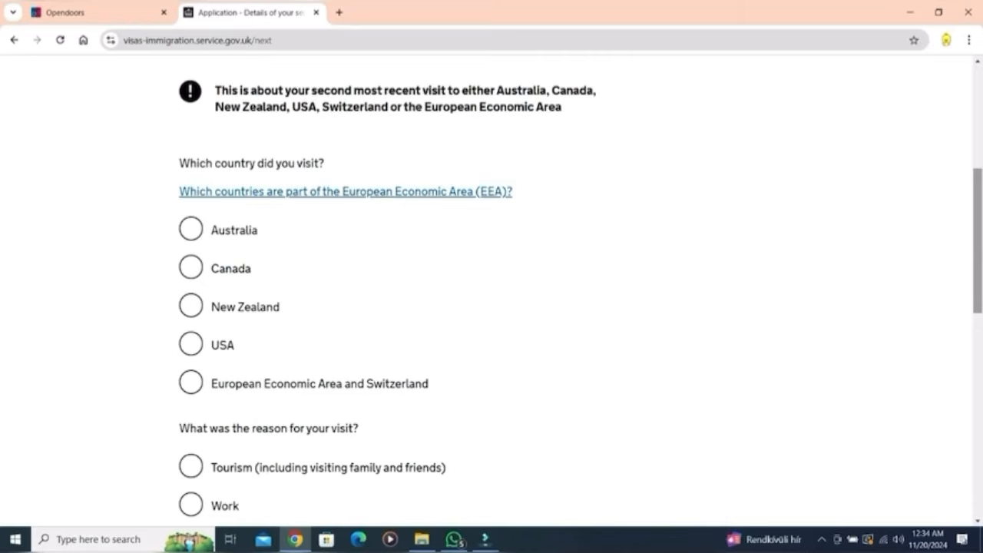
{"action": "scroll", "coordinate": [491, 292], "scroll_direction": "down", "scroll_amount": 2}
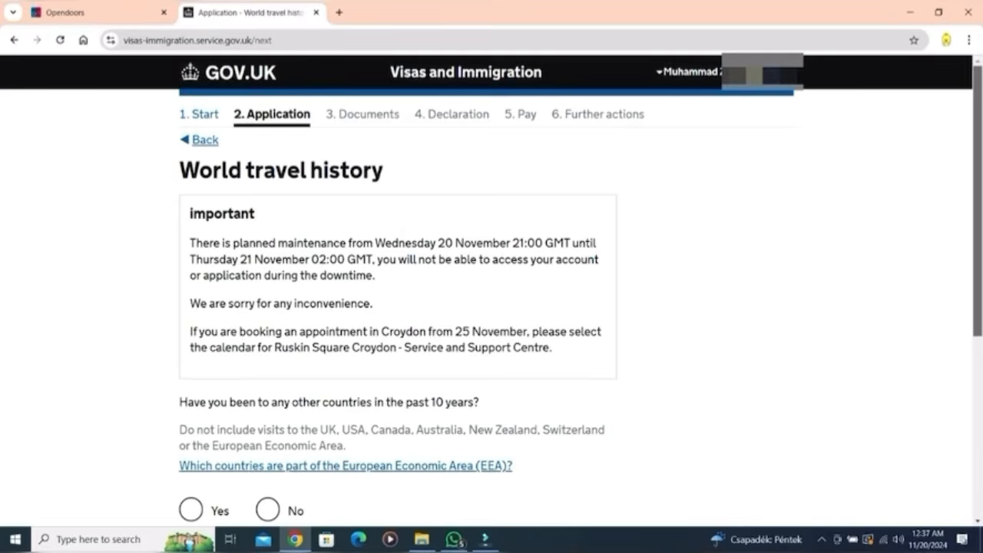
Step: Answer Yes to having visited other countries in the past 10 years and save
{"action": "scroll", "coordinate": [491, 292], "scroll_direction": "down", "scroll_amount": 2}
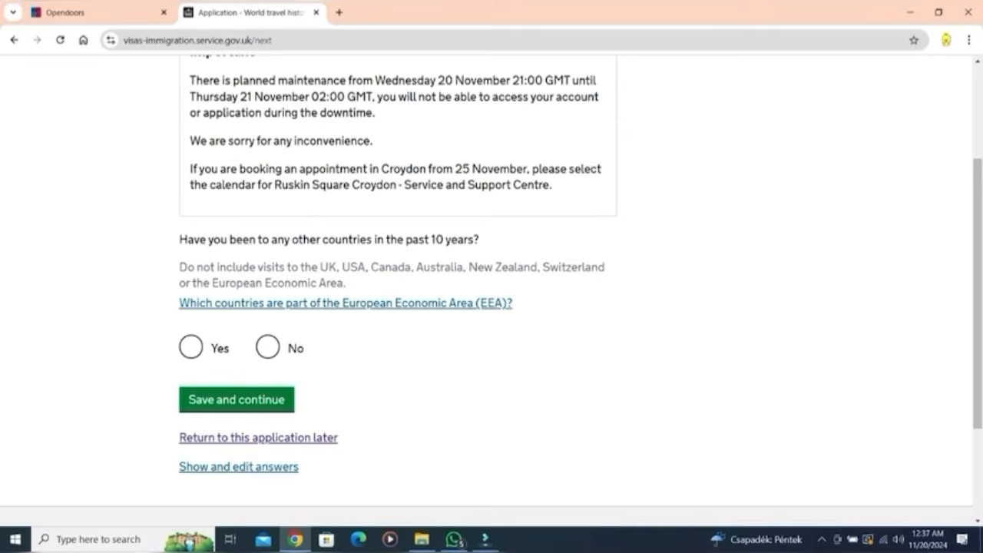
{"action": "left_click", "coordinate": [192, 347]}
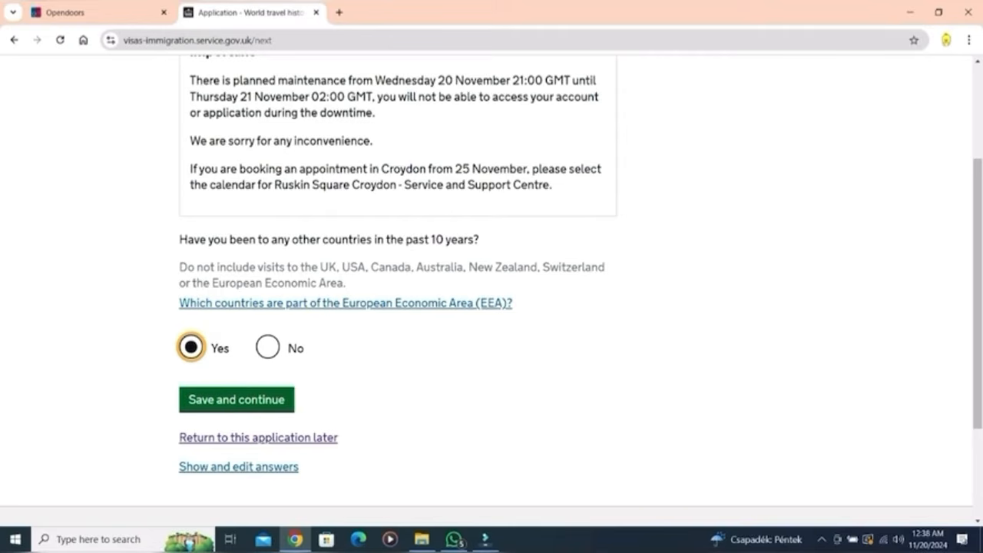
{"action": "left_click", "coordinate": [237, 399]}
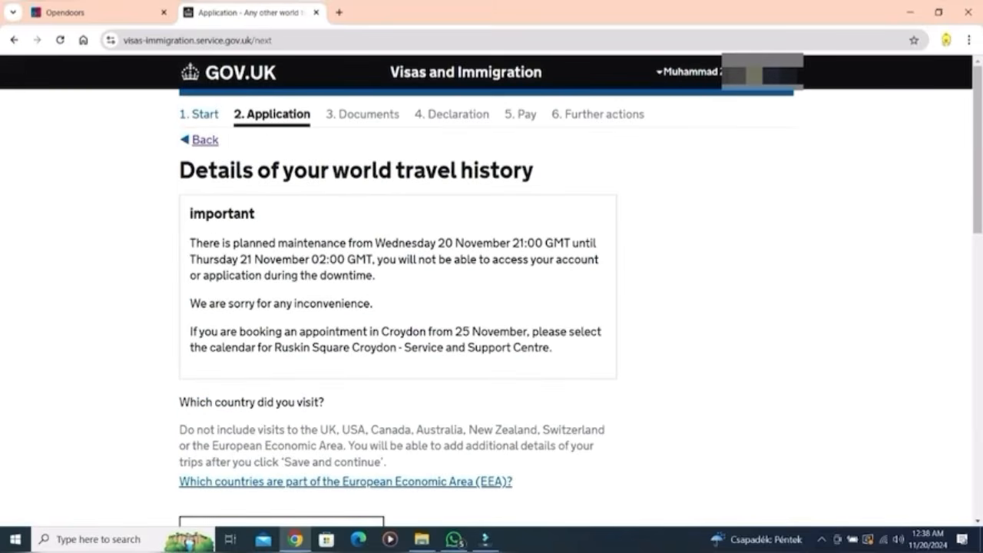
Step: Describe the Saudi Arabia pilgrimage trip, dated 26/03/2024 to 2/04/2024, and save it
{"action": "scroll", "coordinate": [491, 290], "scroll_direction": "down", "scroll_amount": 4}
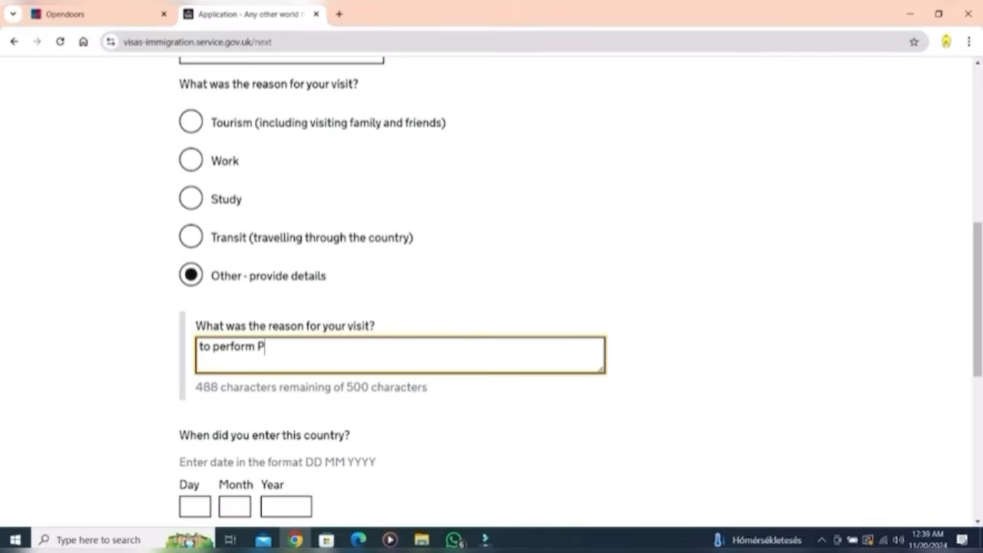
{"action": "type", "text": "i"}
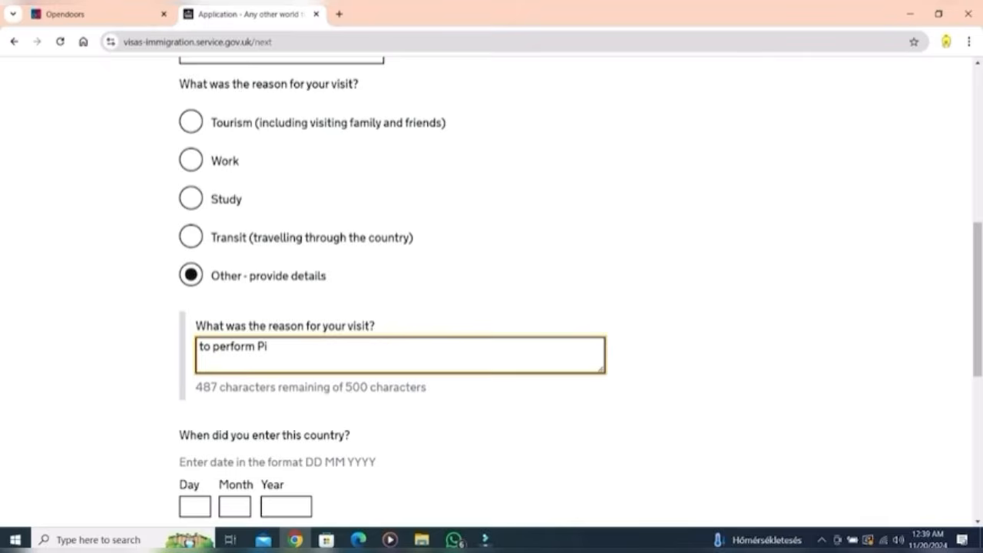
{"action": "type", "text": "lgrimag"}
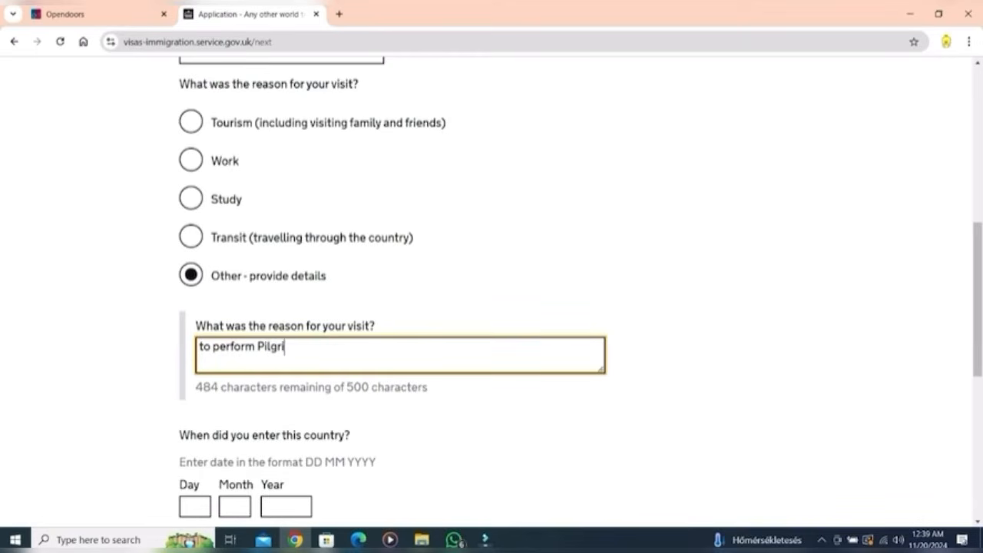
{"action": "type", "text": "e in Makkah & tourism in Riyadh"}
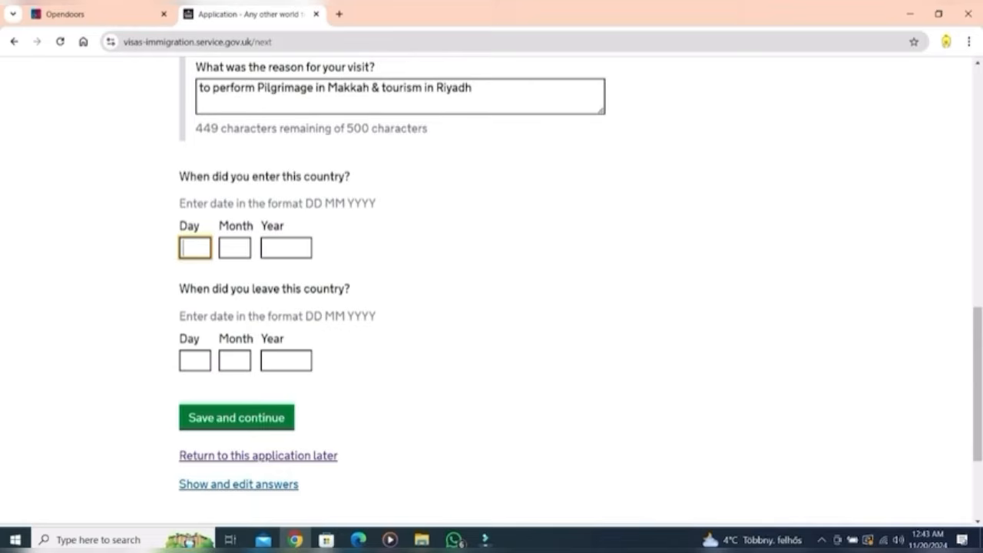
{"action": "type", "text": "26"}
{"action": "key", "text": "Tab"}
{"action": "type", "text": "03"}
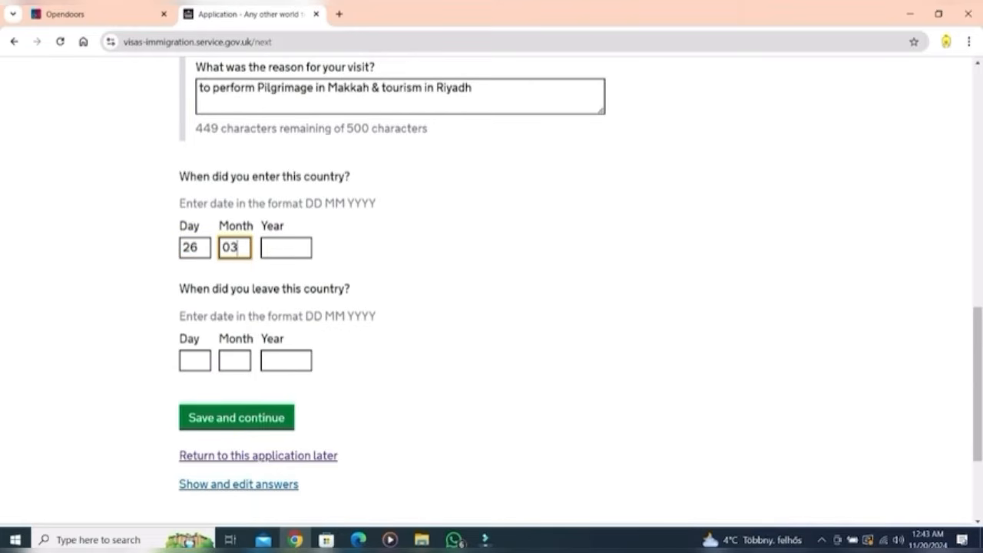
{"action": "key", "text": "Tab"}
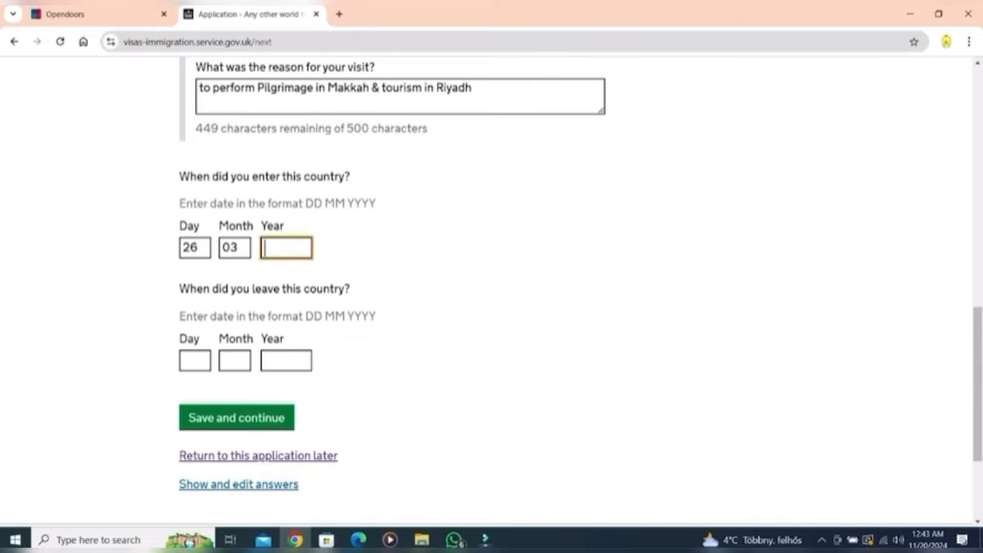
{"action": "type", "text": "2024"}
{"action": "key", "text": "Tab"}
{"action": "type", "text": "4"}
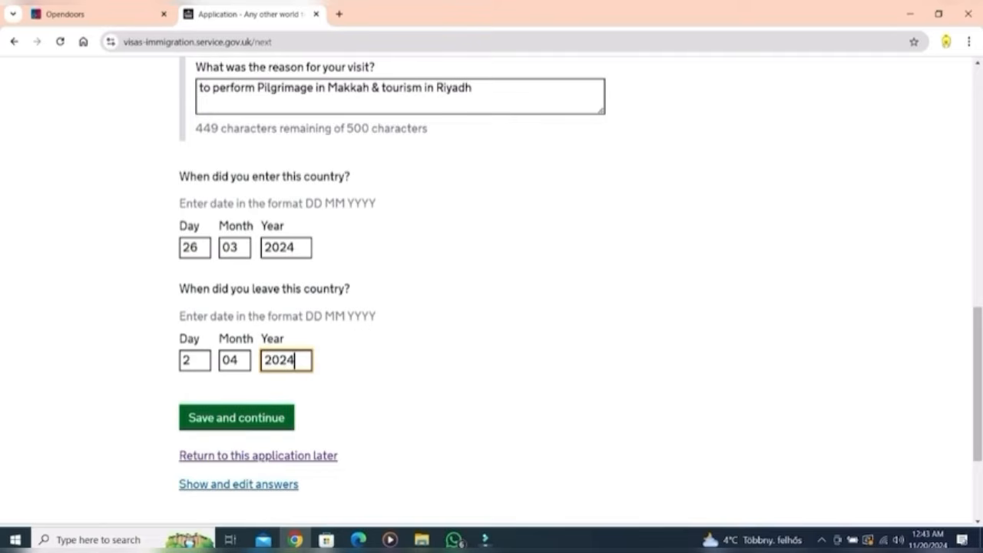
{"action": "key", "text": "Tab"}
{"action": "key", "text": "Return"}
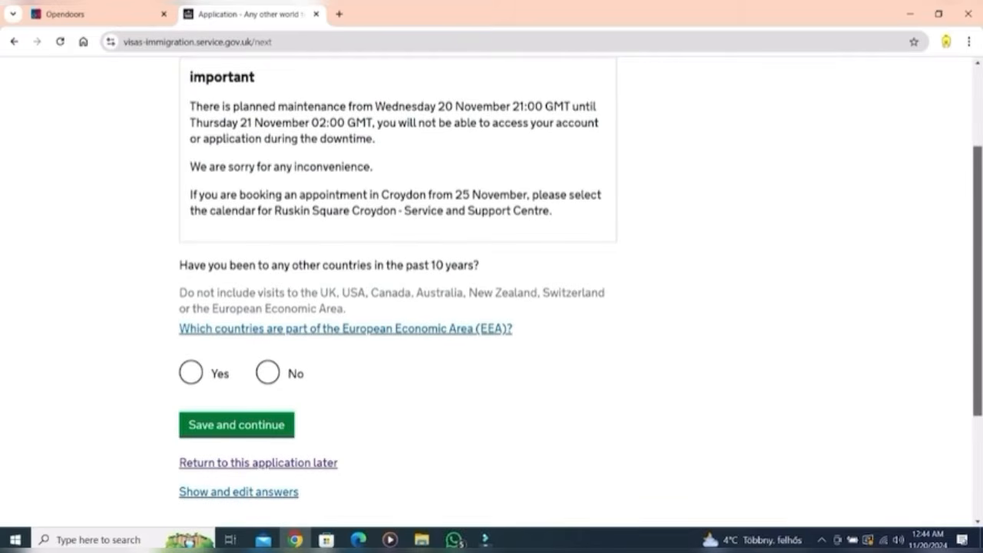
{"action": "left_click_drag", "start_coordinate": [978, 281], "coordinate": [977, 313]}
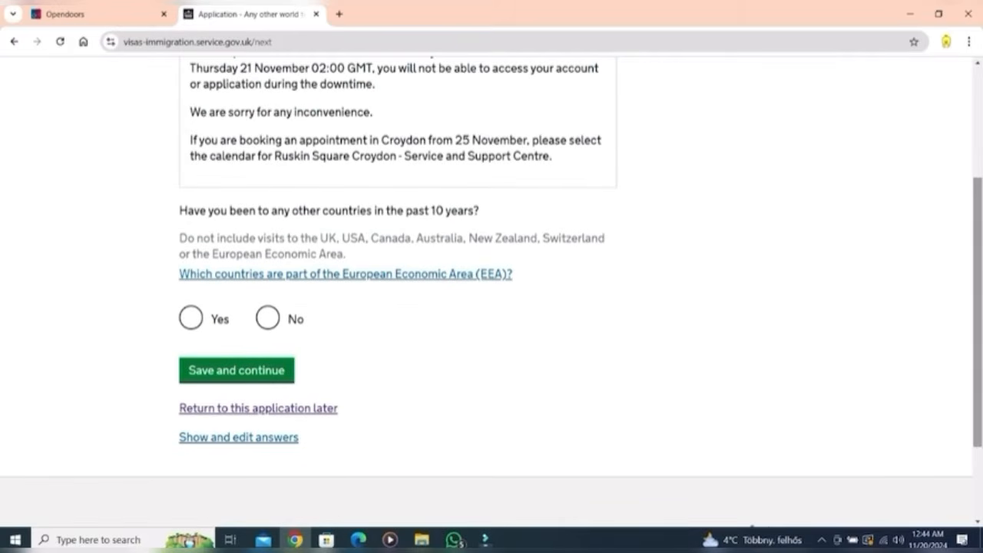
Step: Answer Yes to having further world travel history and continue
{"action": "key", "text": "Tab"}
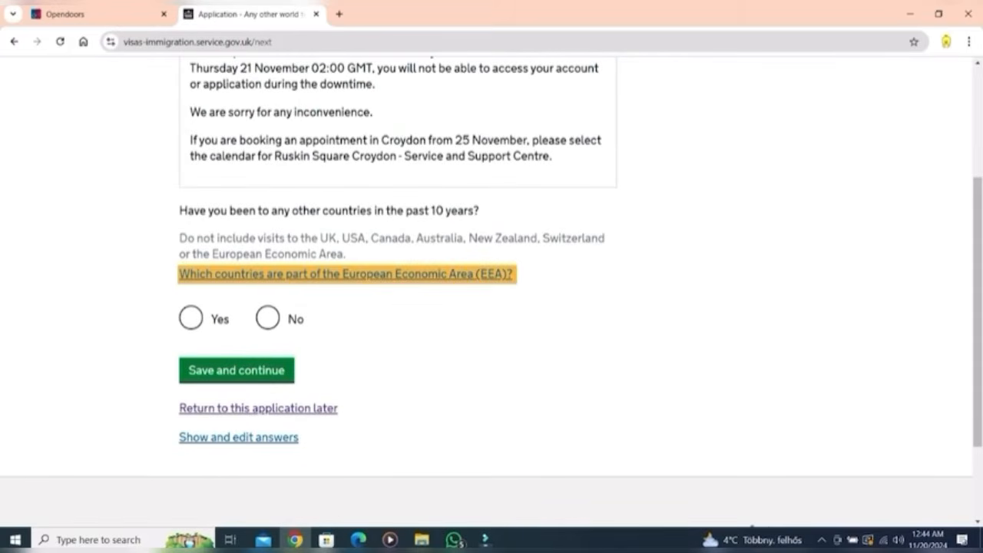
{"action": "key", "text": "Tab"}
{"action": "key", "text": "space"}
{"action": "key", "text": "Tab"}
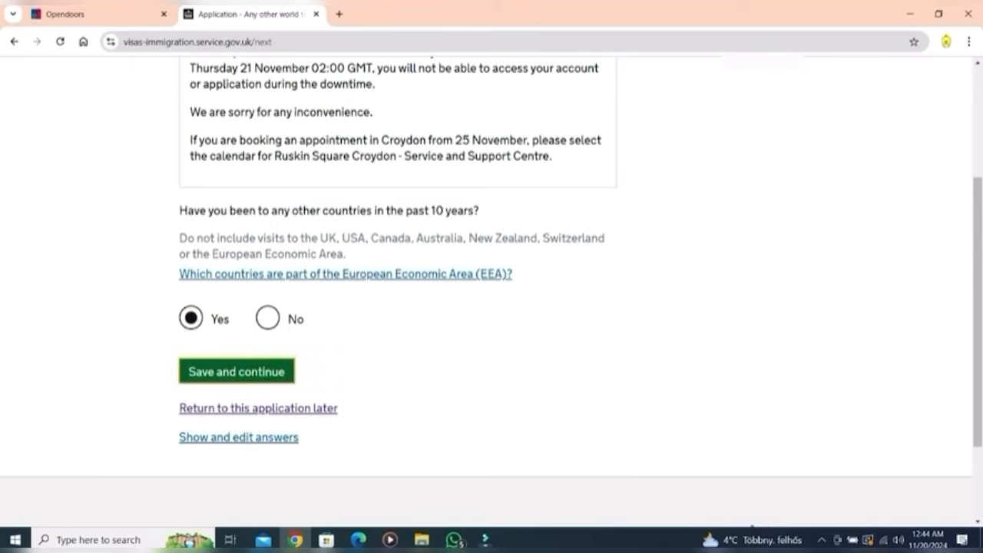
{"action": "key", "text": "Return"}
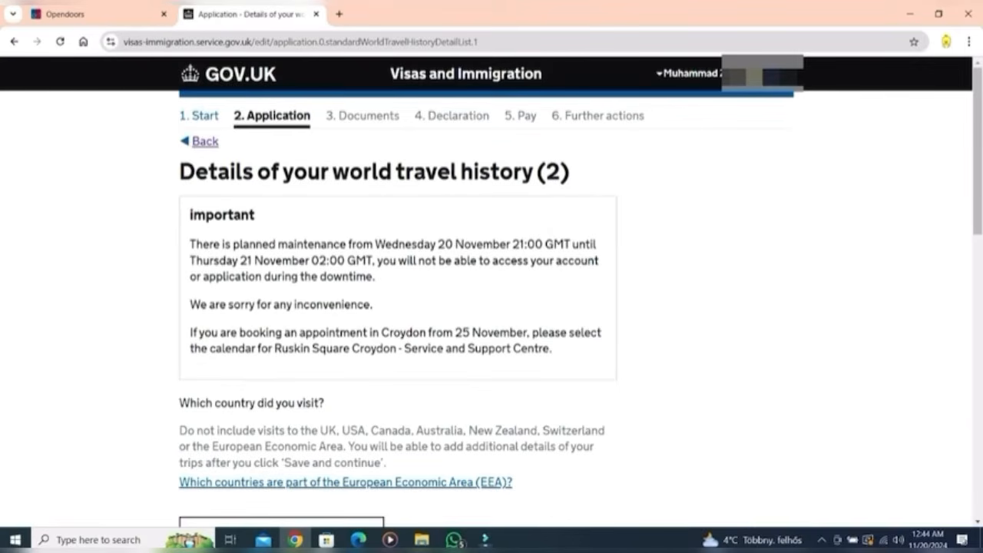
Step: Enter Turkey as the country with Tourism as the reason and fill the 2024 visit dates
{"action": "type", "text": "tu"}
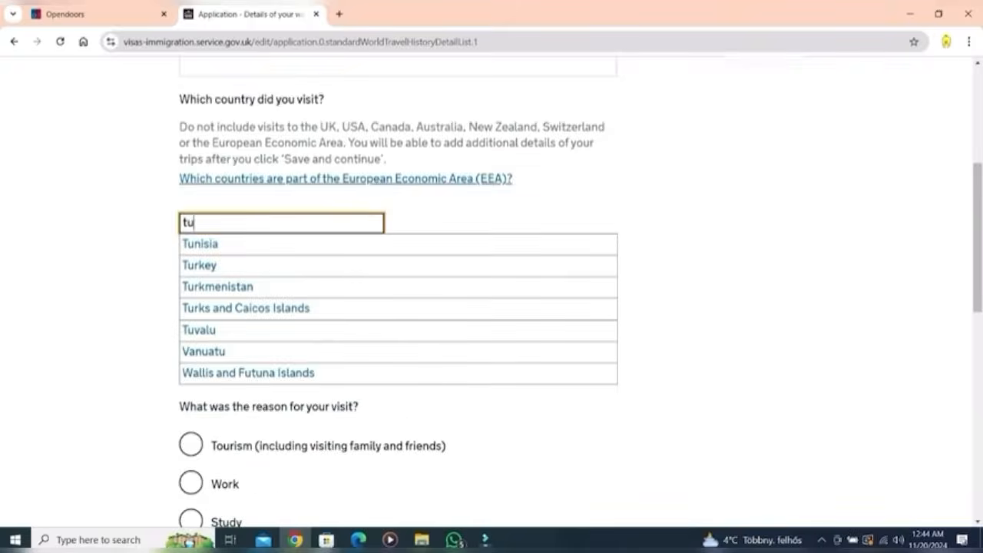
{"action": "key", "text": "Down"}
{"action": "key", "text": "Down"}
{"action": "key", "text": "Return"}
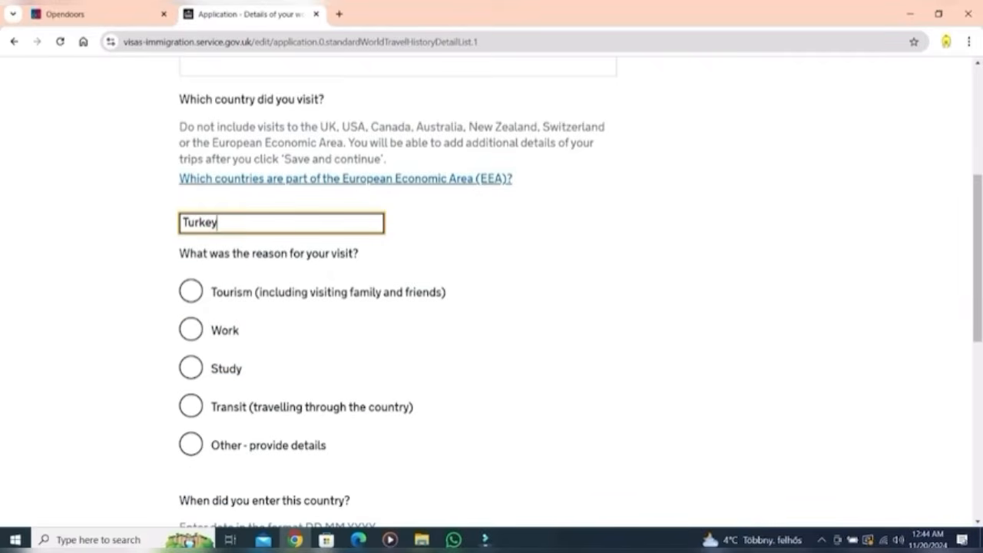
{"action": "key", "text": "Tab"}
{"action": "key", "text": "space"}
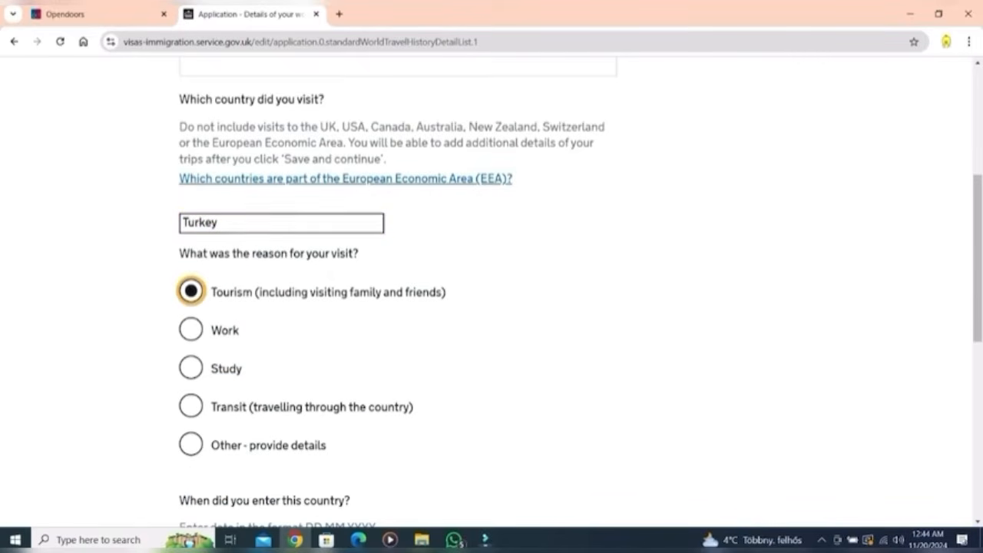
{"action": "scroll", "coordinate": [492, 291], "scroll_direction": "down", "scroll_amount": 3}
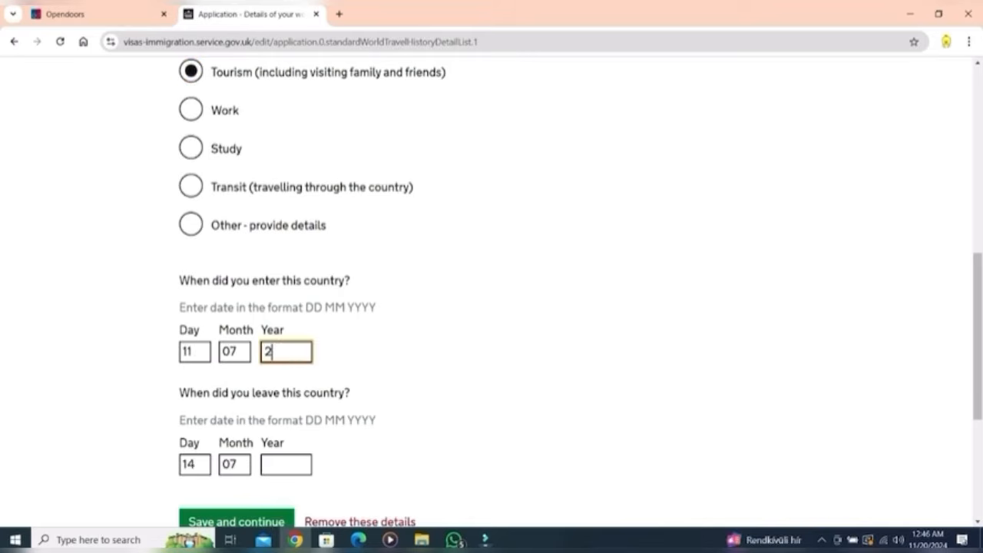
{"action": "type", "text": "024"}
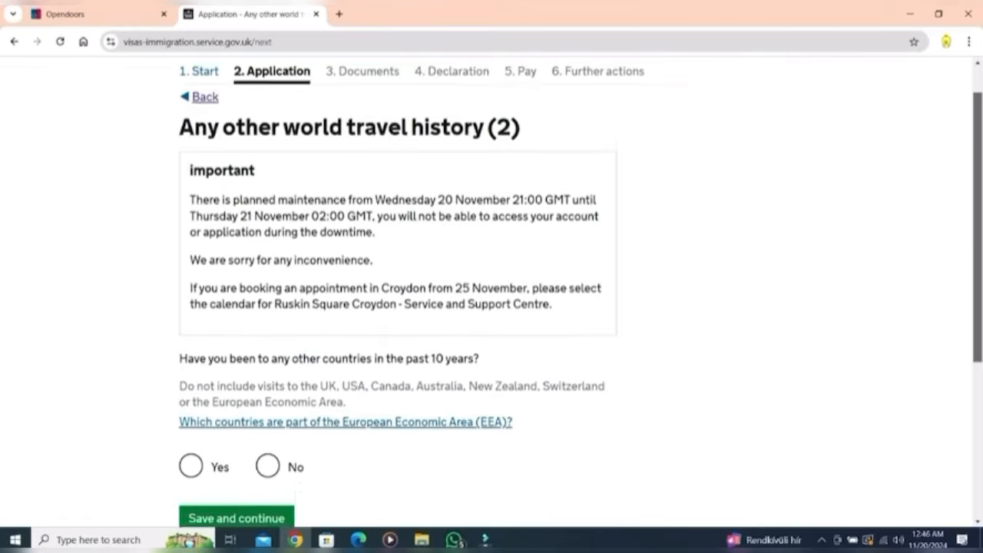
Step: Answer No to further countries visited and No to past visa refusals or deportations
{"action": "scroll", "coordinate": [491, 292], "scroll_direction": "down", "scroll_amount": 1}
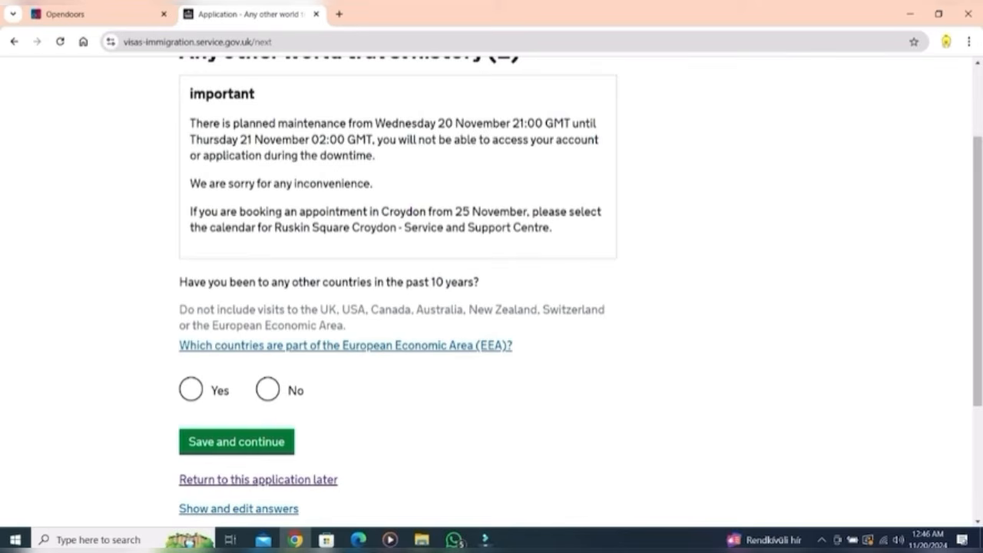
{"action": "left_click", "coordinate": [267, 389]}
{"action": "left_click", "coordinate": [236, 442]}
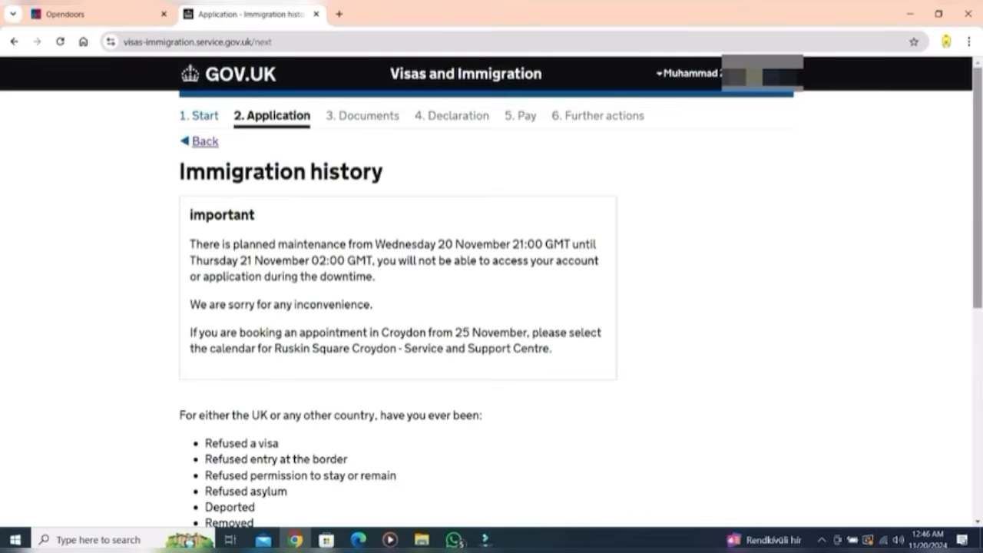
{"action": "scroll", "coordinate": [492, 292], "scroll_direction": "down", "scroll_amount": 3}
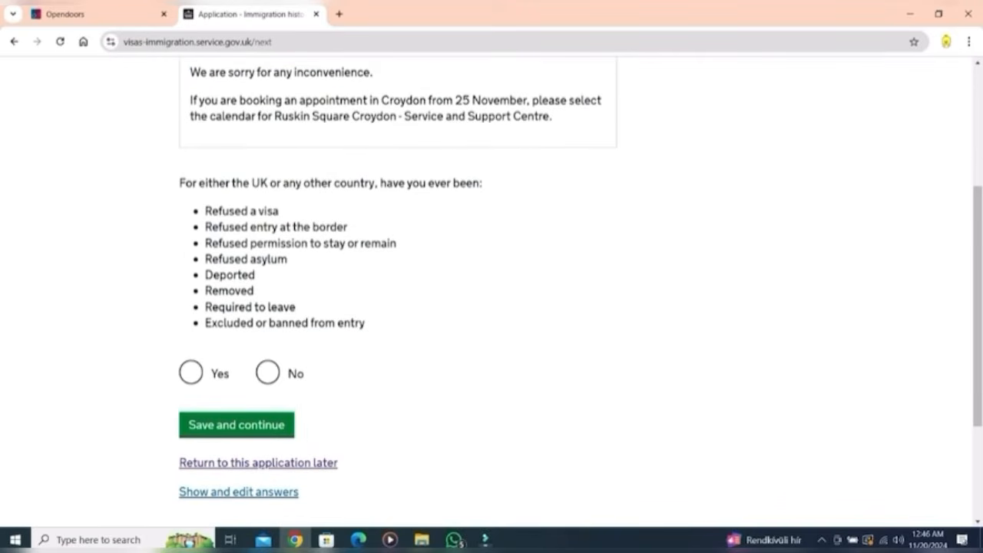
{"action": "left_click", "coordinate": [268, 372]}
{"action": "left_click", "coordinate": [237, 425]}
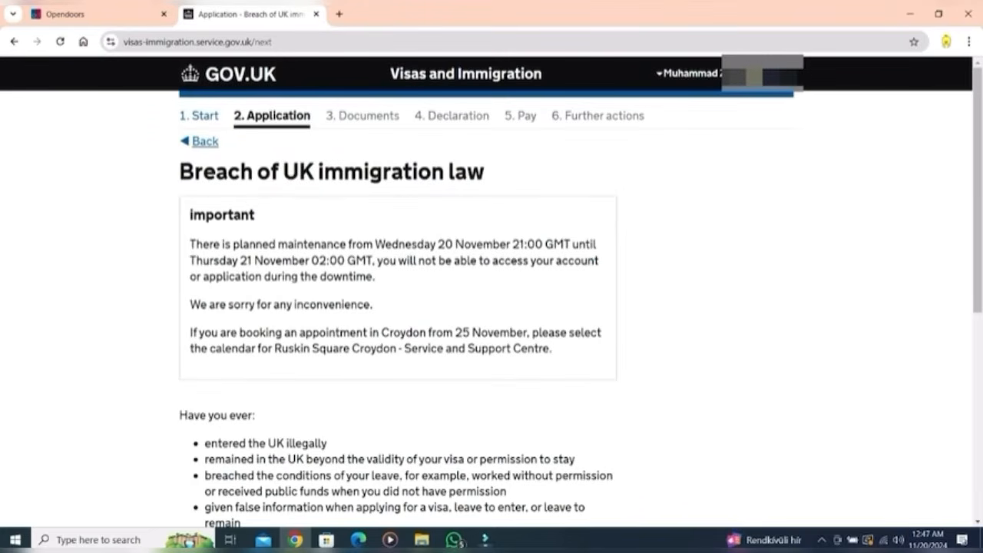
Step: Answer No to breaching UK immigration law and declare never having had convictions or penalties
{"action": "scroll", "coordinate": [491, 290], "scroll_direction": "down", "scroll_amount": 3}
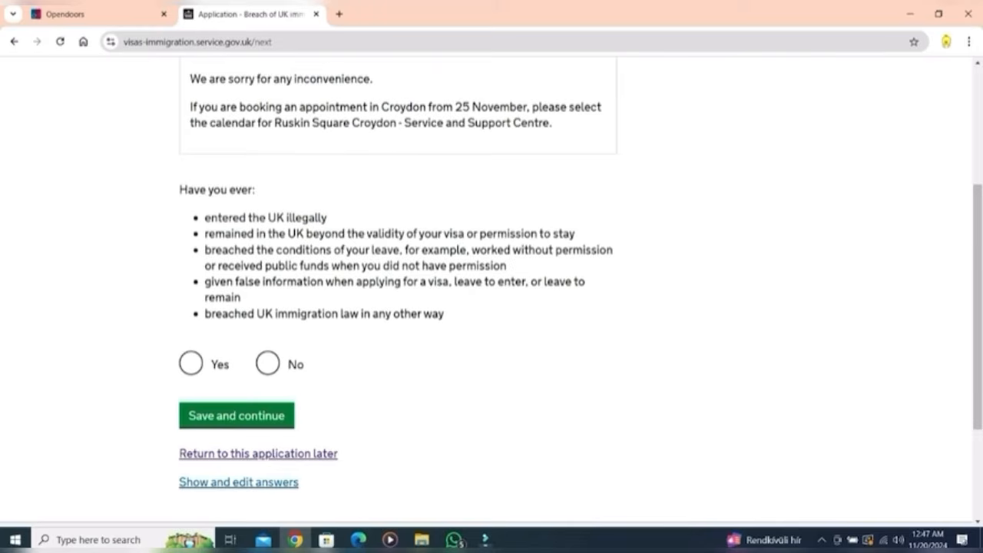
{"action": "left_click", "coordinate": [267, 363]}
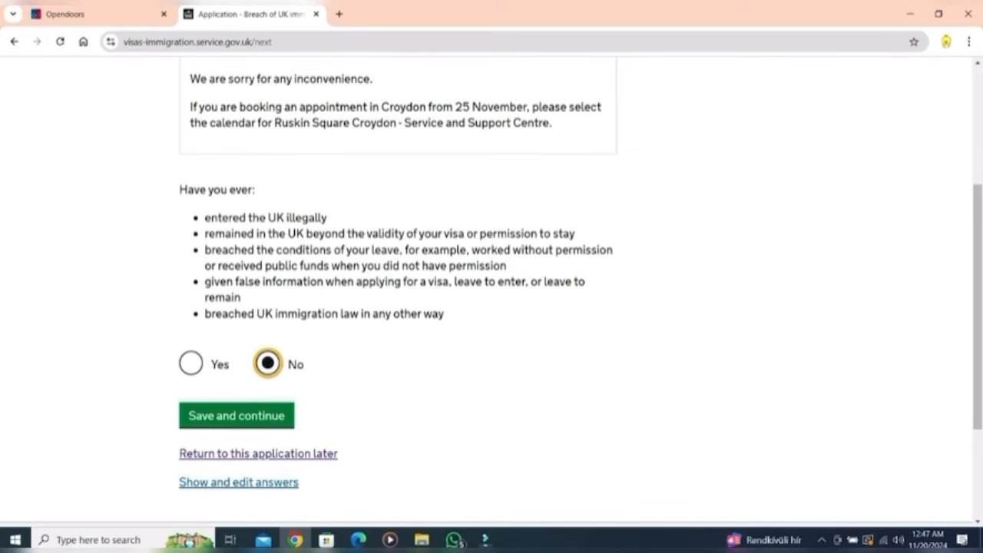
{"action": "left_click", "coordinate": [237, 415]}
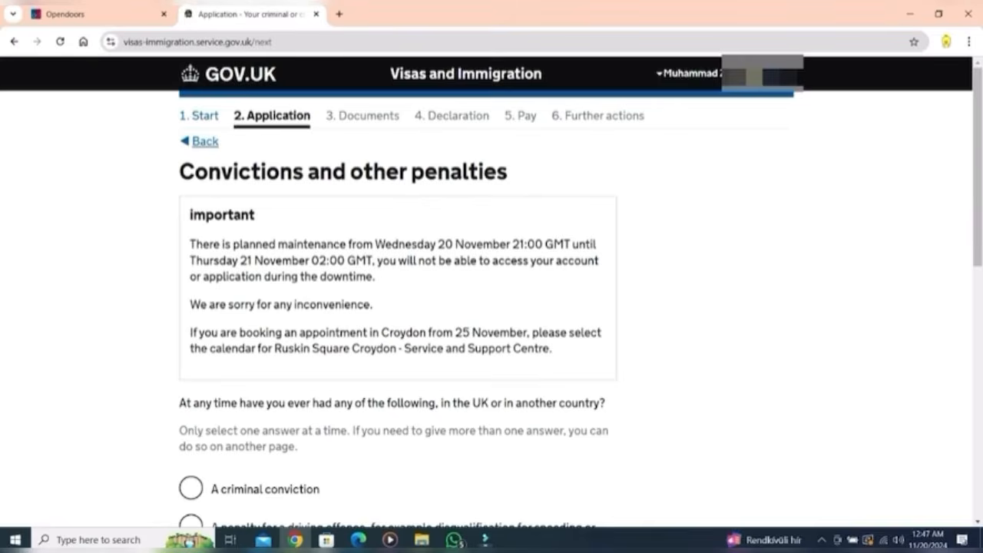
{"action": "scroll", "coordinate": [492, 290], "scroll_direction": "down", "scroll_amount": 4}
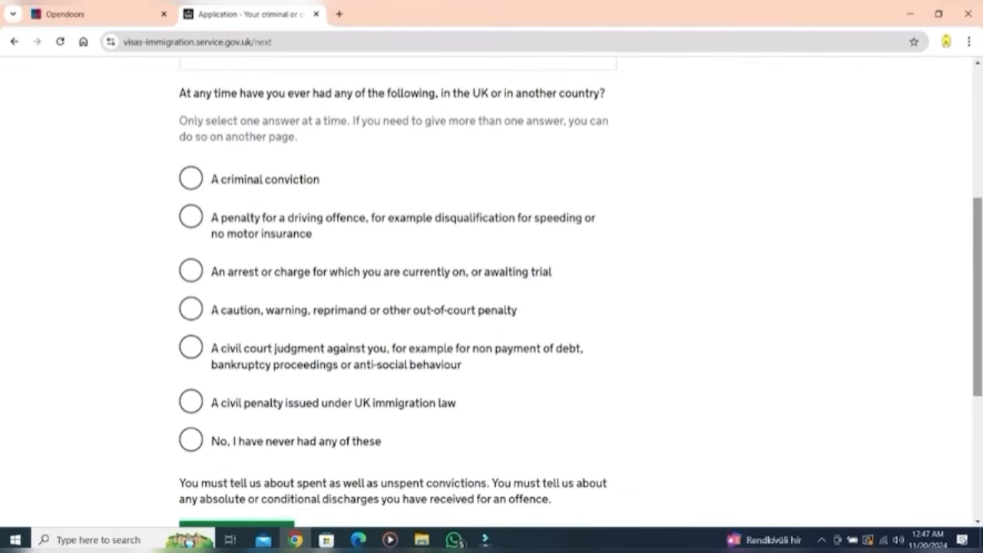
{"action": "scroll", "coordinate": [491, 291], "scroll_direction": "down", "scroll_amount": 2}
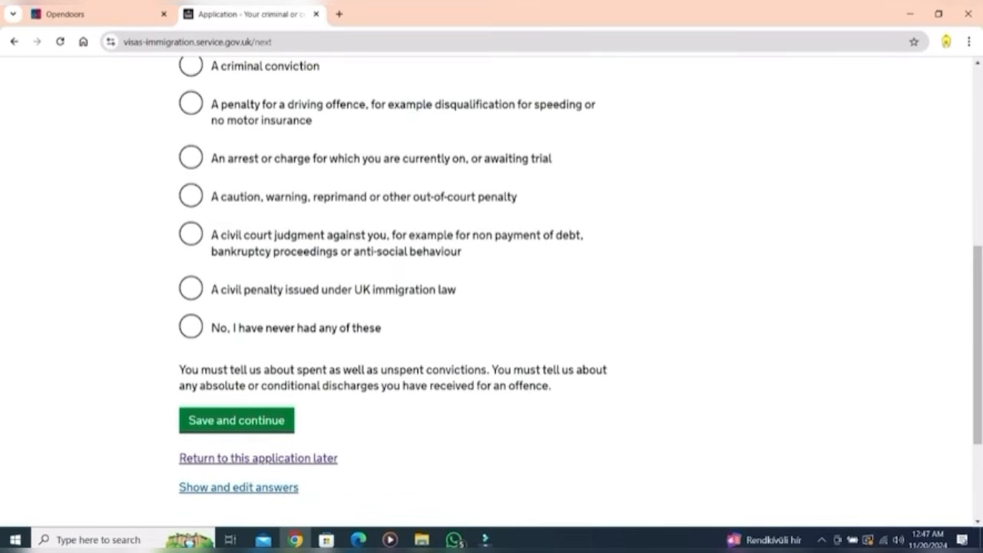
{"action": "left_click", "coordinate": [191, 327]}
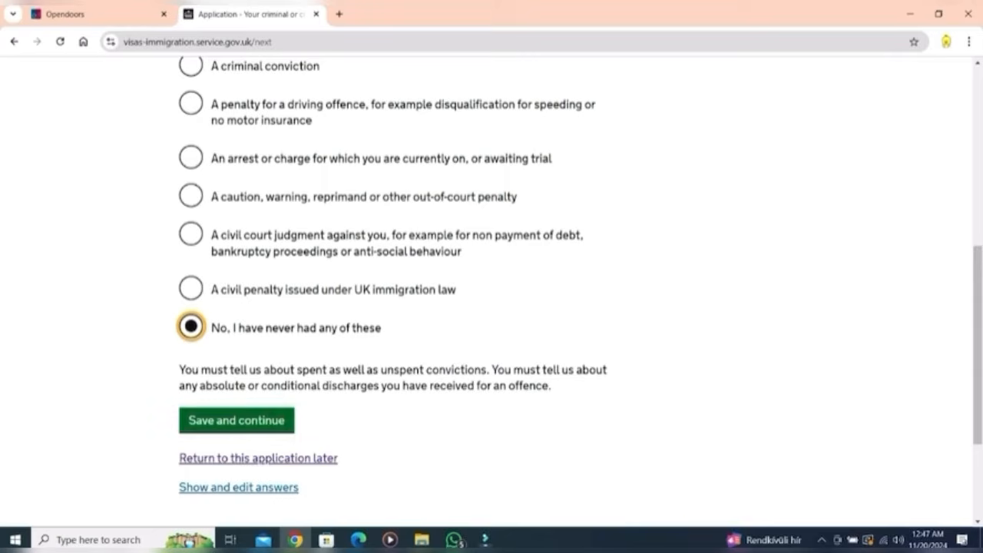
{"action": "left_click", "coordinate": [237, 421]}
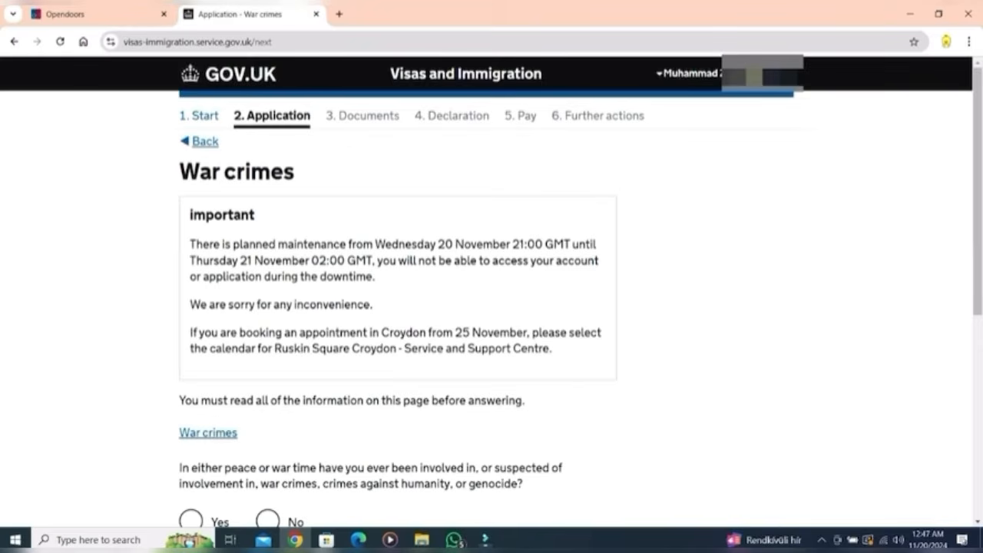
Step: Answer No to war crimes involvement and confirm having read the war crimes information
{"action": "scroll", "coordinate": [492, 292], "scroll_direction": "down", "scroll_amount": 3}
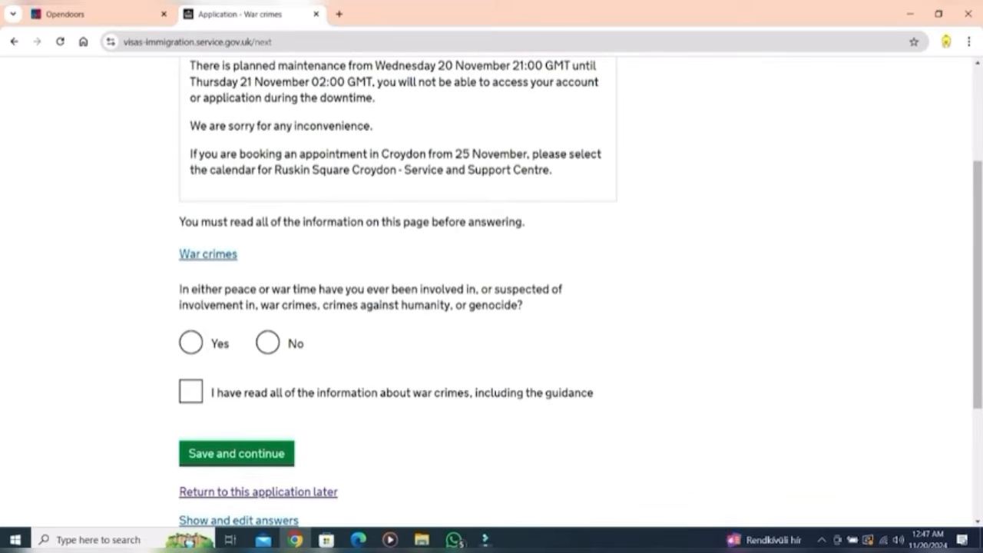
{"action": "left_click", "coordinate": [267, 343]}
{"action": "left_click", "coordinate": [190, 392]}
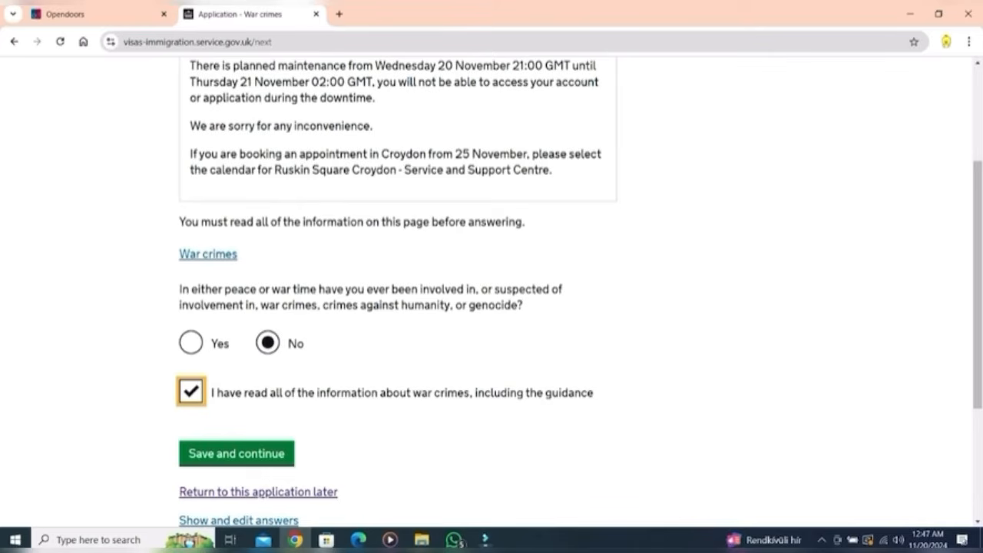
{"action": "left_click", "coordinate": [236, 454]}
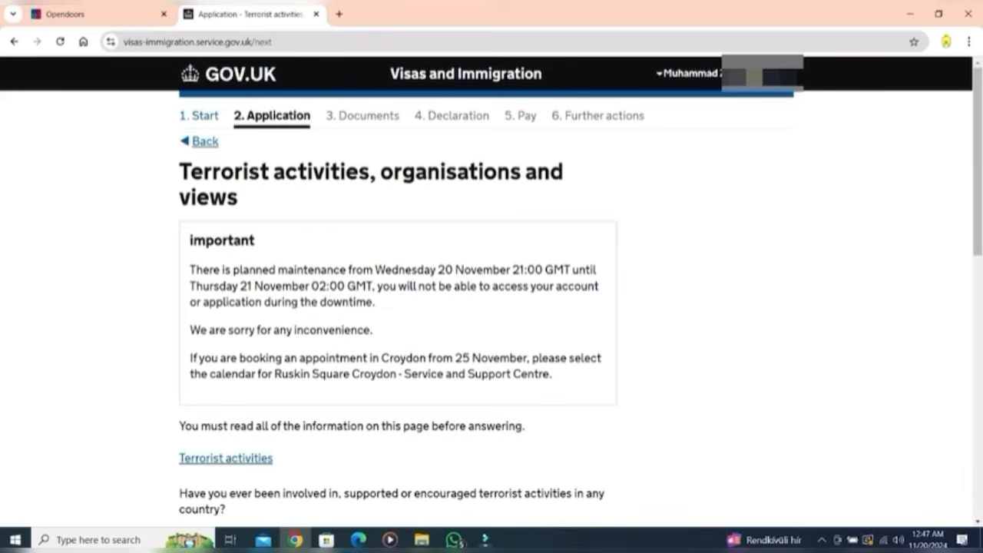
Step: Answer No to all three terrorism questions and confirm having read the terrorism information
{"action": "scroll", "coordinate": [491, 292], "scroll_direction": "down", "scroll_amount": 5}
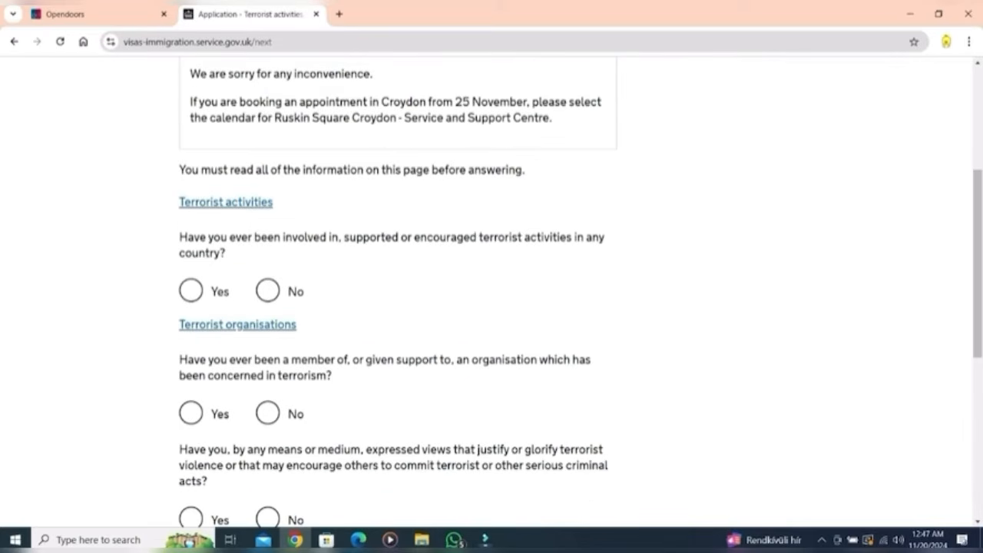
{"action": "left_click", "coordinate": [267, 290]}
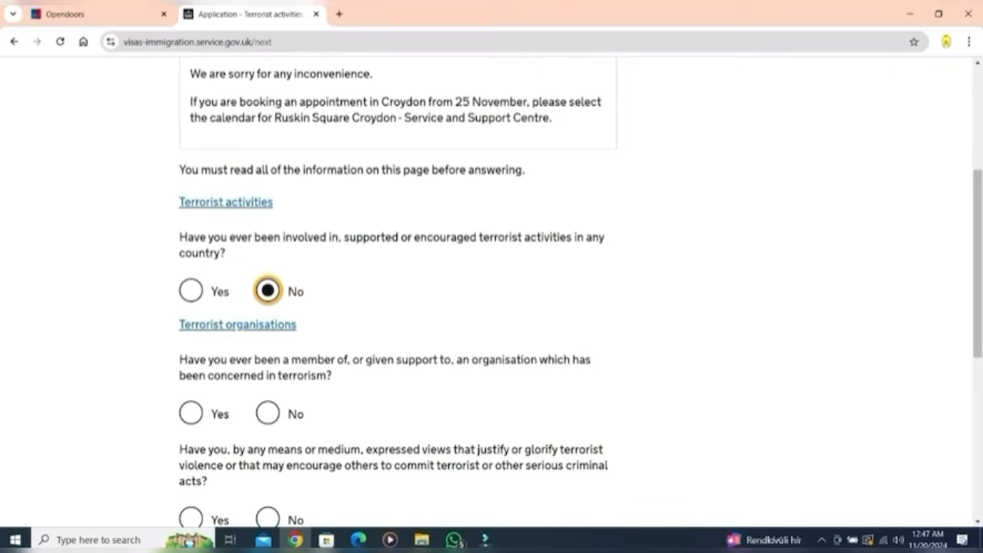
{"action": "left_click", "coordinate": [267, 413]}
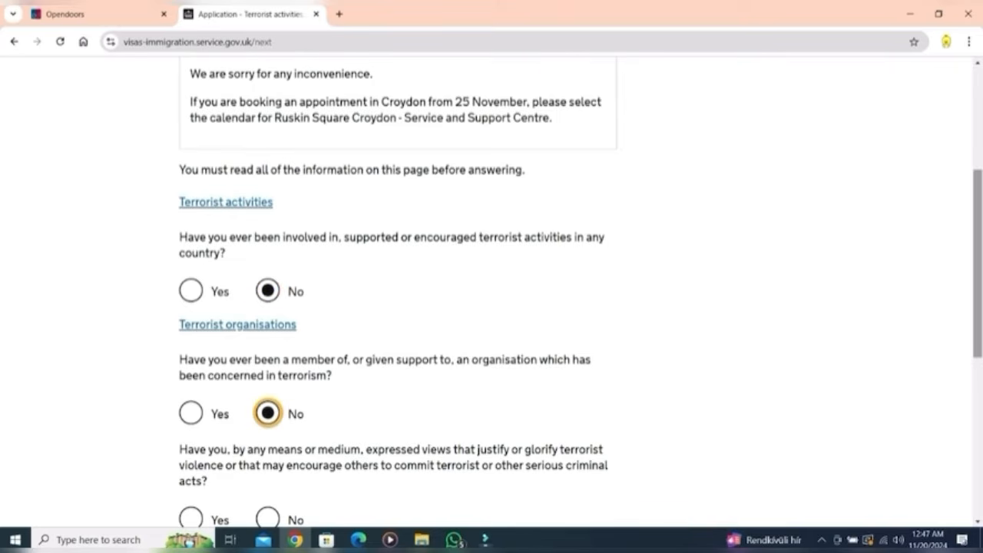
{"action": "scroll", "coordinate": [492, 292], "scroll_direction": "down", "scroll_amount": 2}
{"action": "scroll", "coordinate": [492, 292], "scroll_direction": "down", "scroll_amount": 3}
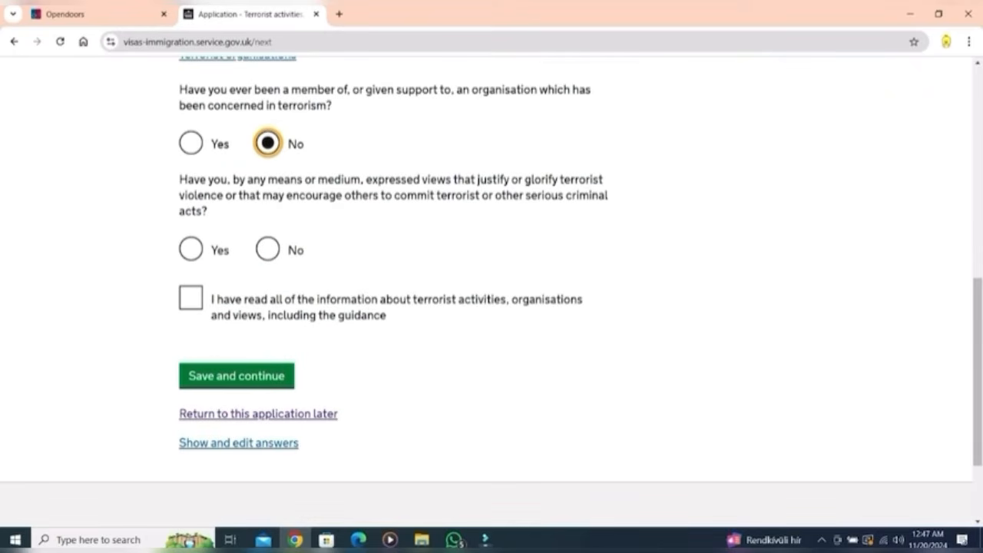
{"action": "left_click", "coordinate": [267, 249]}
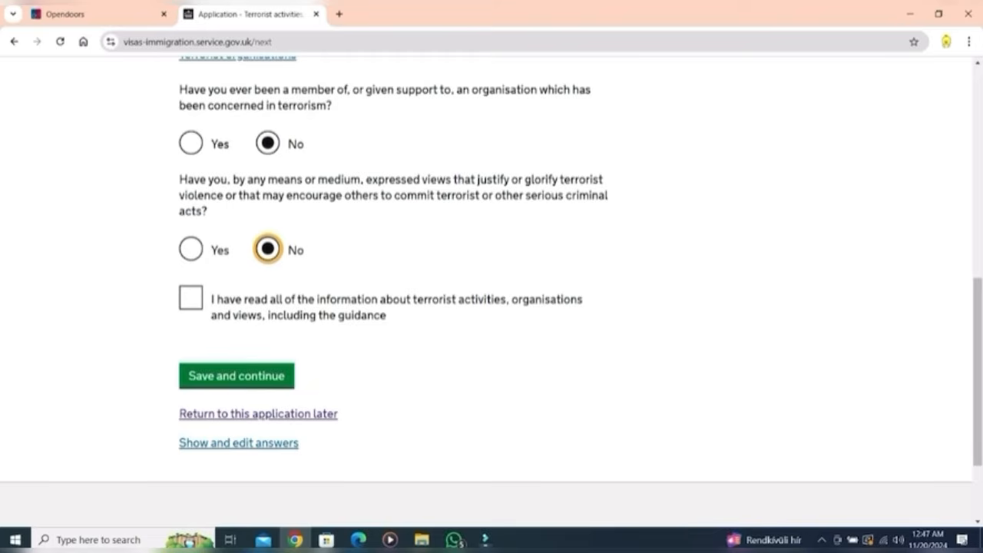
{"action": "left_click", "coordinate": [191, 298]}
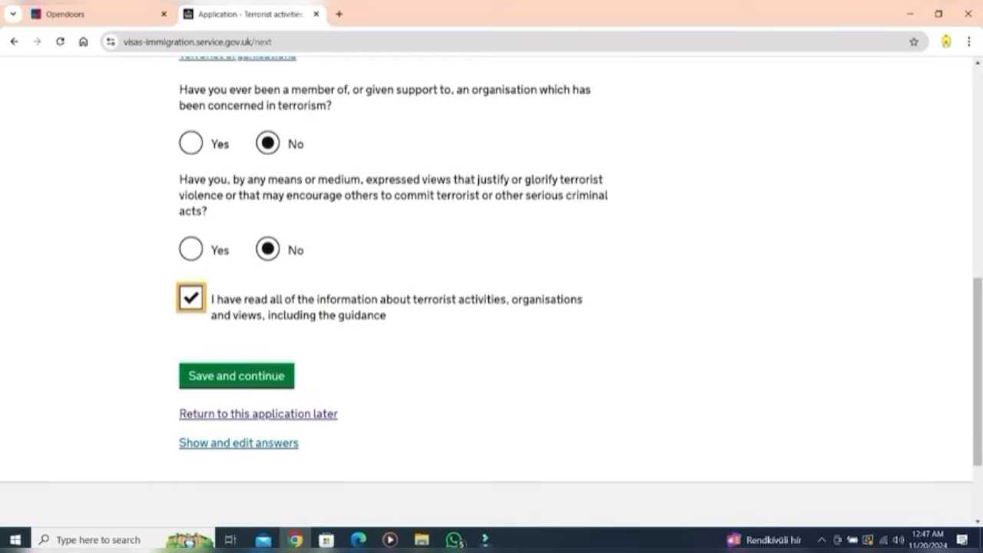
{"action": "left_click", "coordinate": [236, 375]}
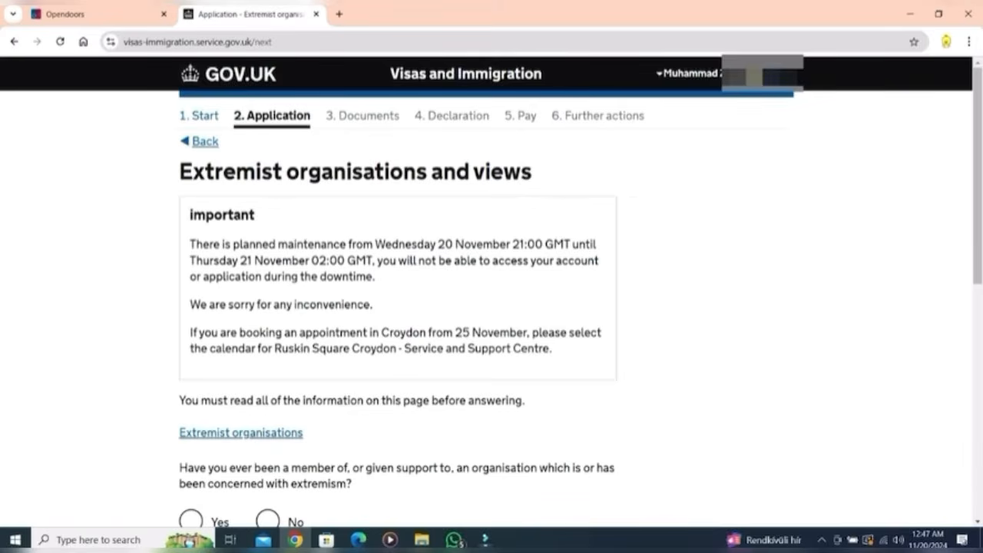
Step: Answer No to the extremism and bad-character questions, confirming the extremism information was read
{"action": "scroll", "coordinate": [491, 292], "scroll_direction": "down", "scroll_amount": 3}
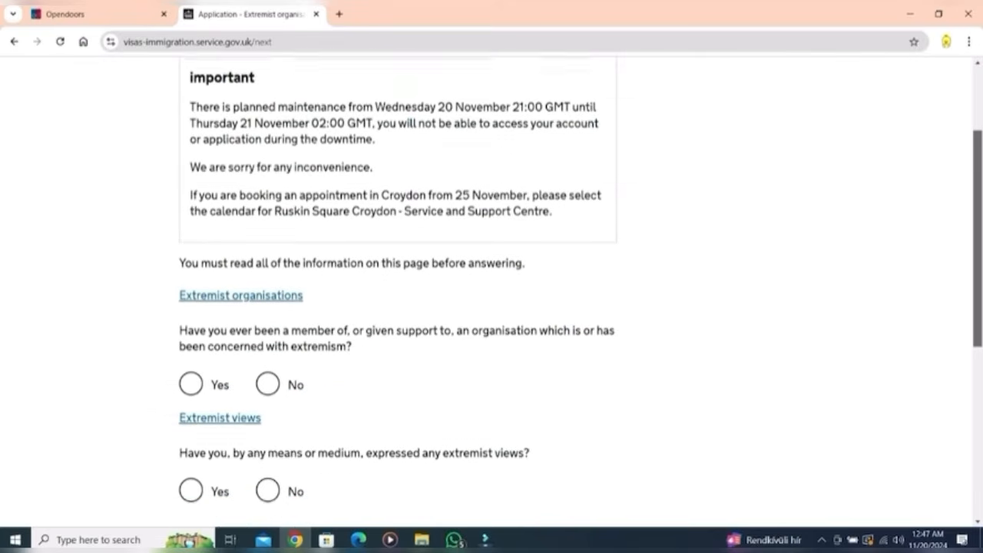
{"action": "left_click_drag", "start_coordinate": [977, 289], "coordinate": [977, 302]}
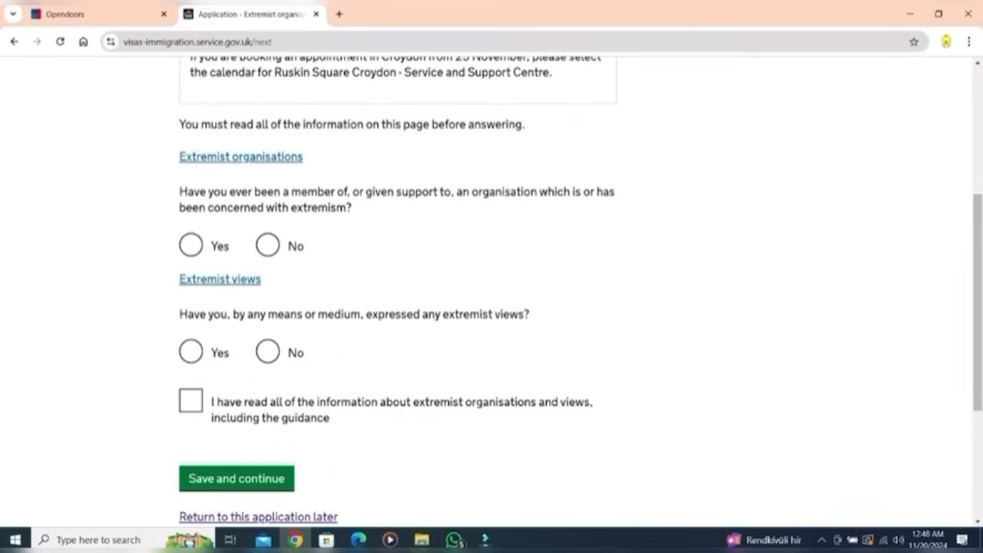
{"action": "left_click", "coordinate": [267, 245]}
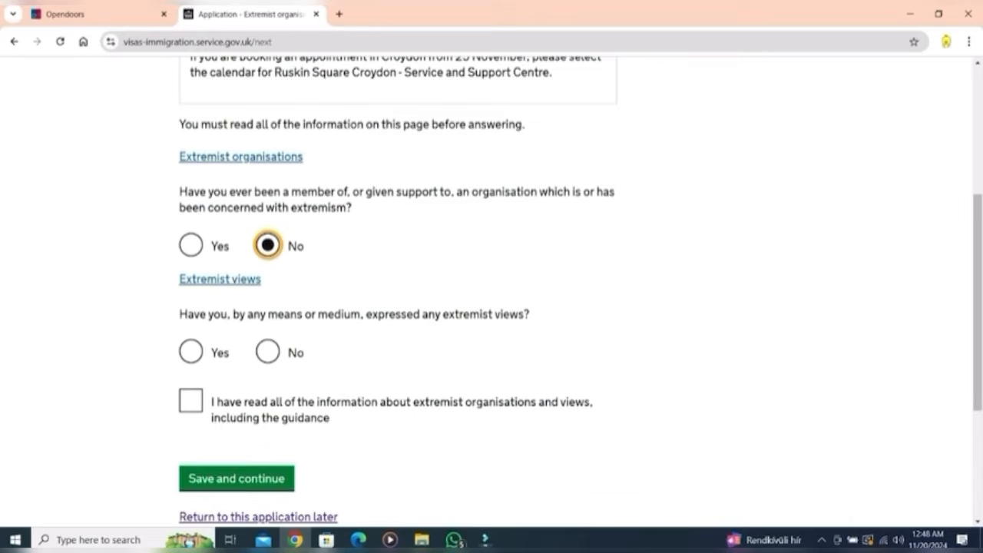
{"action": "left_click", "coordinate": [267, 352]}
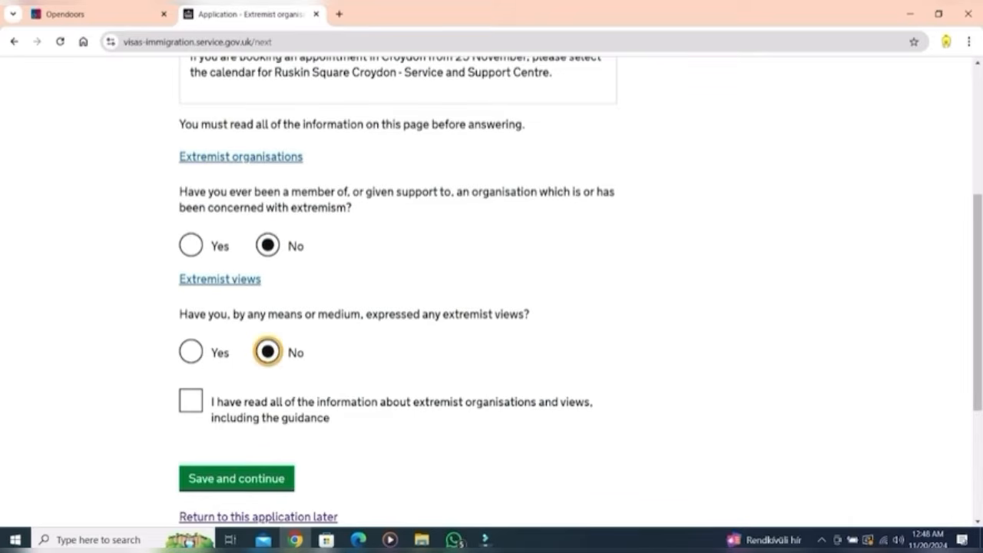
{"action": "left_click", "coordinate": [191, 400]}
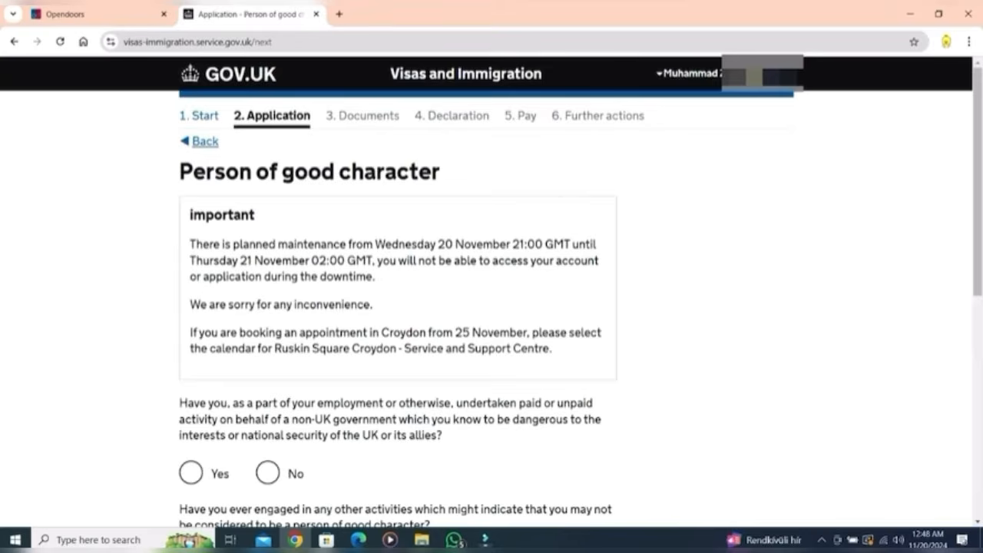
{"action": "left_click_drag", "start_coordinate": [977, 182], "coordinate": [977, 321]}
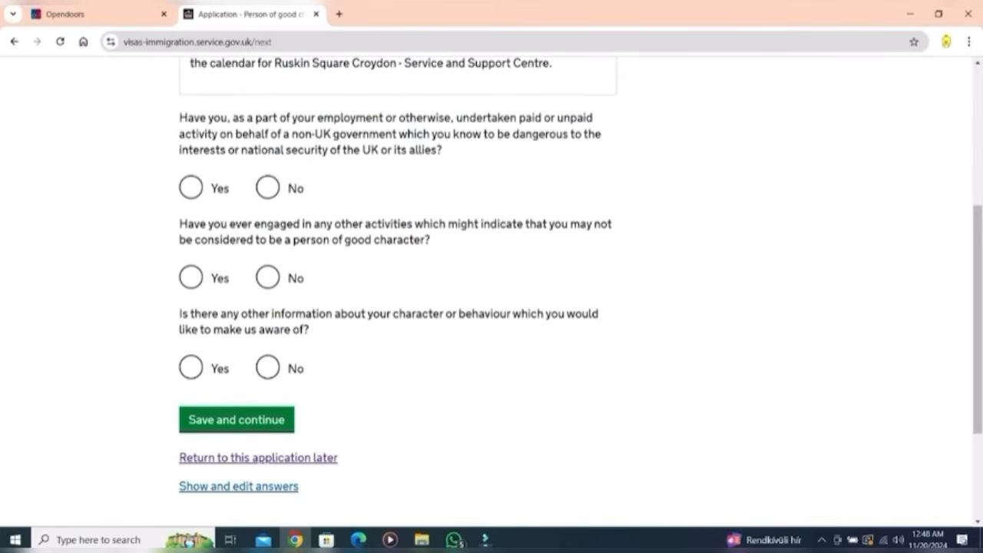
{"action": "left_click", "coordinate": [267, 187]}
{"action": "left_click", "coordinate": [267, 277]}
{"action": "left_click", "coordinate": [267, 367]}
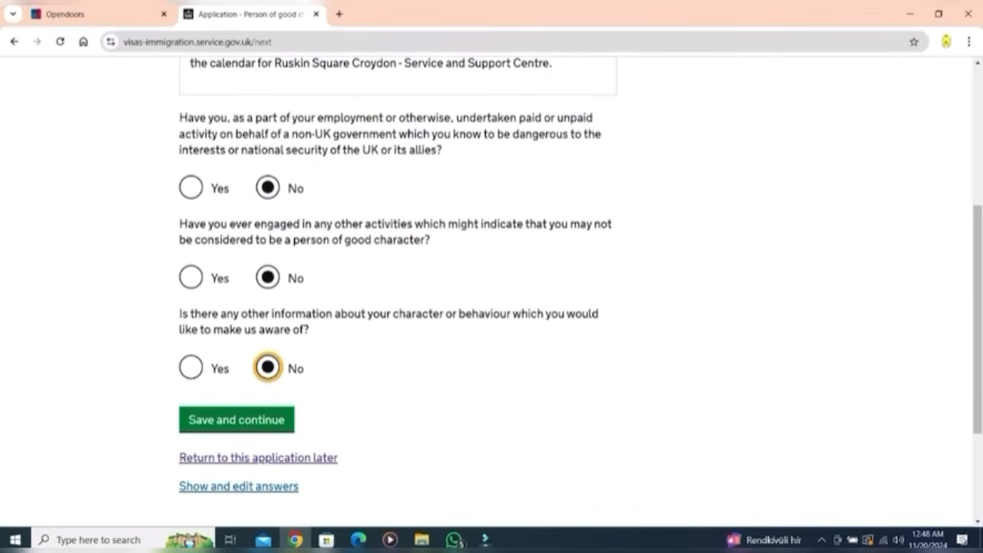
{"action": "left_click", "coordinate": [237, 420]}
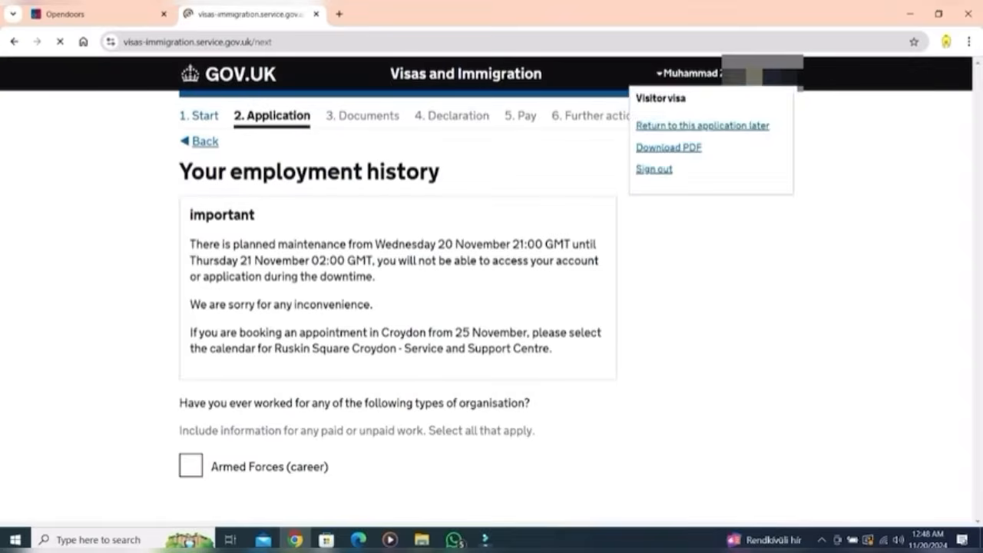
Step: Declare no work in any of the listed jobs or organisation types and save
{"action": "scroll", "coordinate": [491, 292], "scroll_direction": "down", "scroll_amount": 7}
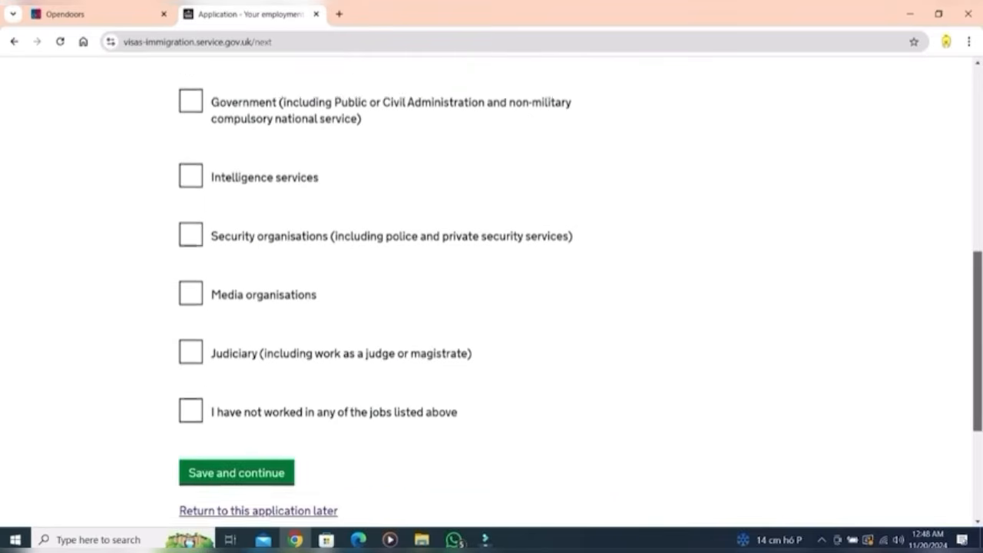
{"action": "left_click", "coordinate": [190, 366]}
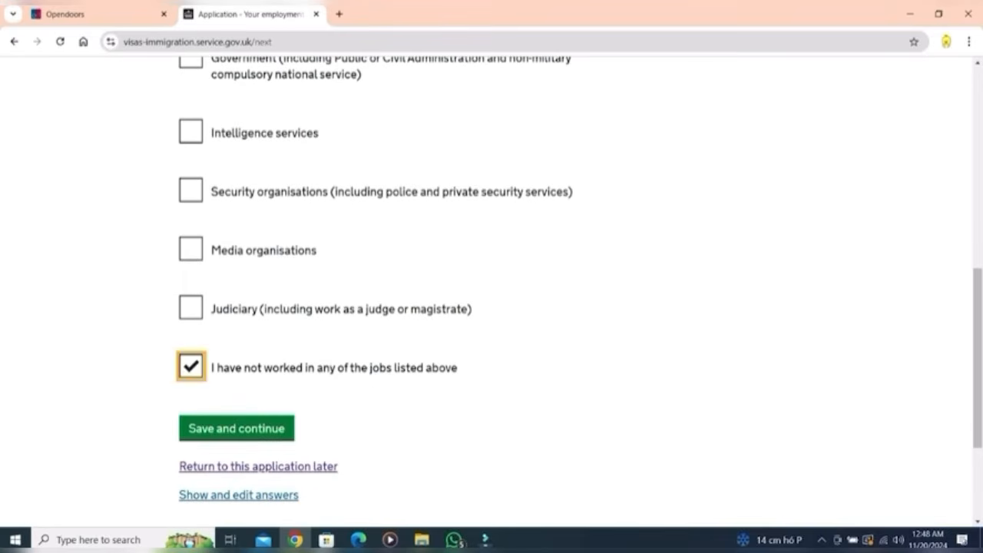
{"action": "left_click", "coordinate": [237, 429]}
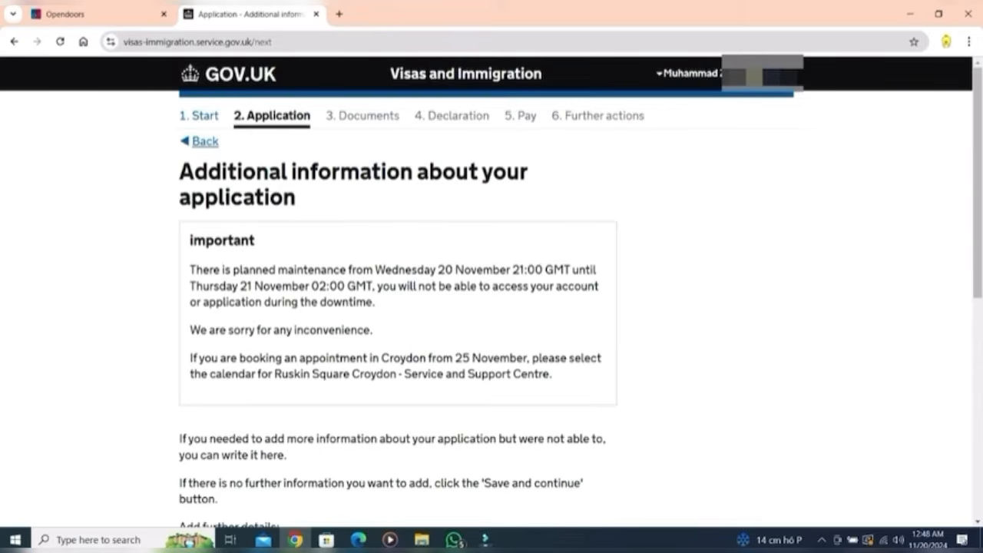
{"action": "scroll", "coordinate": [491, 307], "scroll_direction": "down", "scroll_amount": 3}
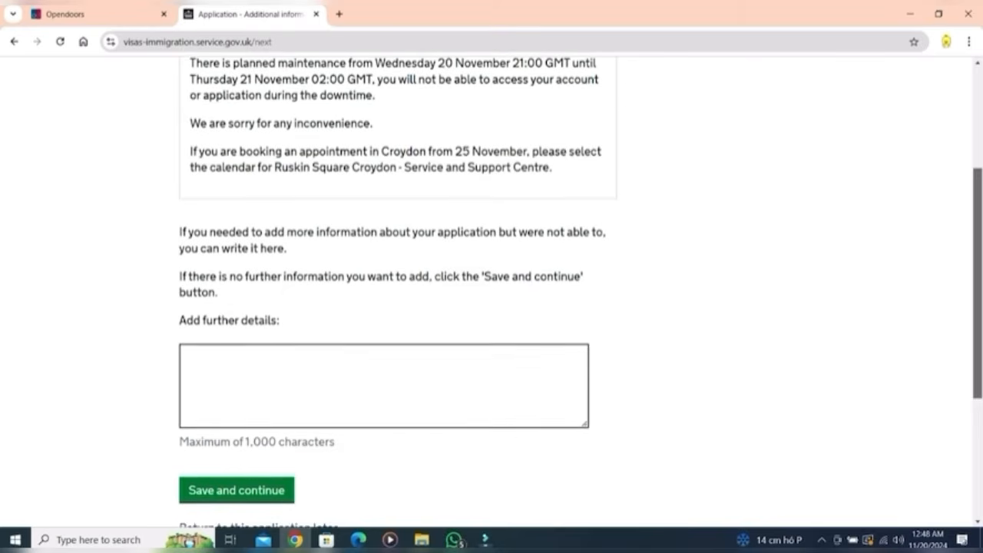
{"action": "left_click_drag", "start_coordinate": [977, 282], "coordinate": [977, 281]}
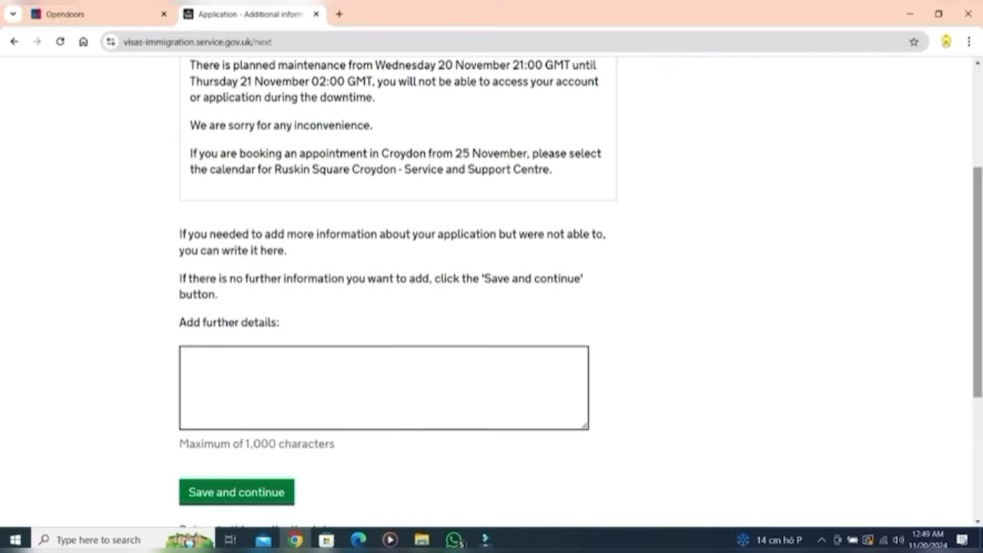
Step: Enter 'none' as the further application details and save
{"action": "type", "text": "none"}
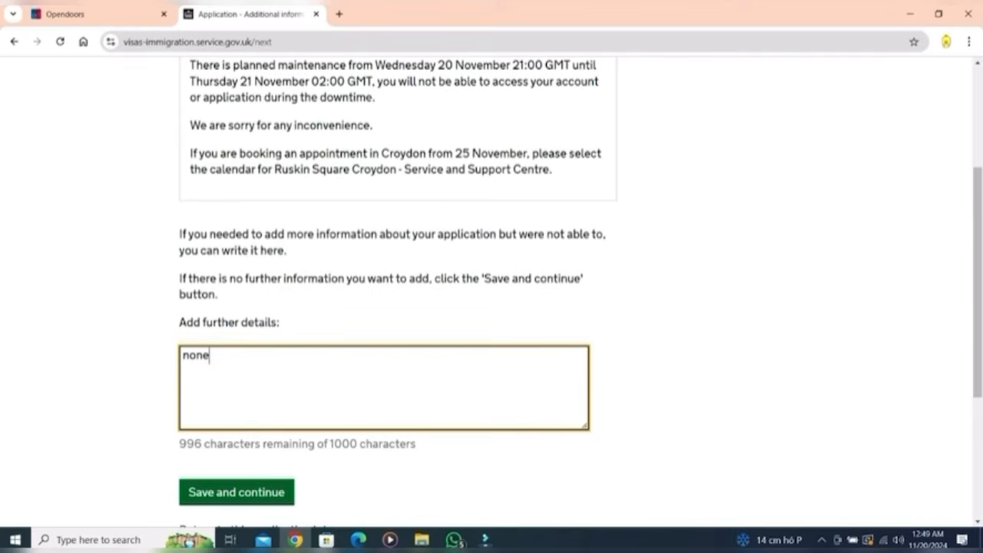
{"action": "left_click", "coordinate": [236, 492]}
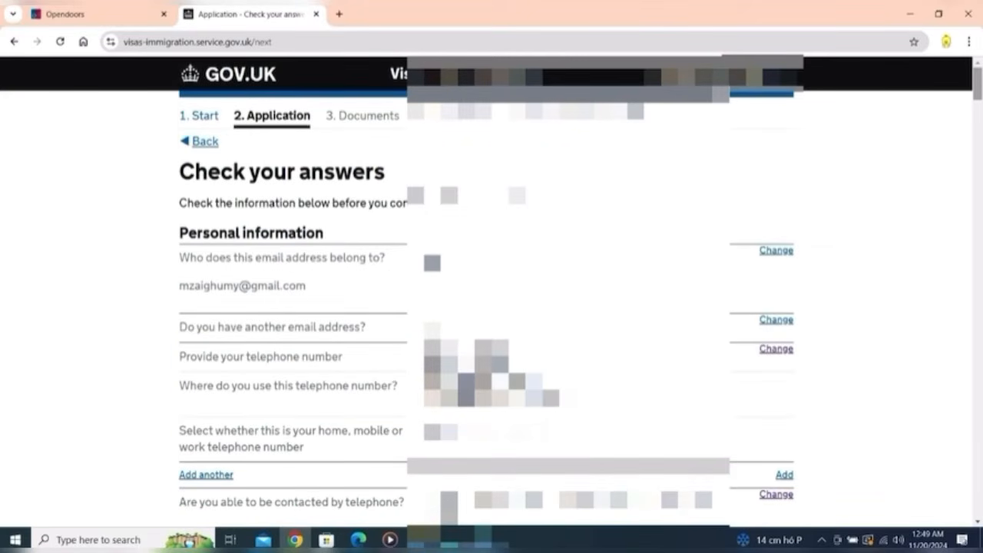
Step: Review every answer on the Check your answers summary and confirm them
{"action": "scroll", "coordinate": [491, 307], "scroll_direction": "down", "scroll_amount": 4}
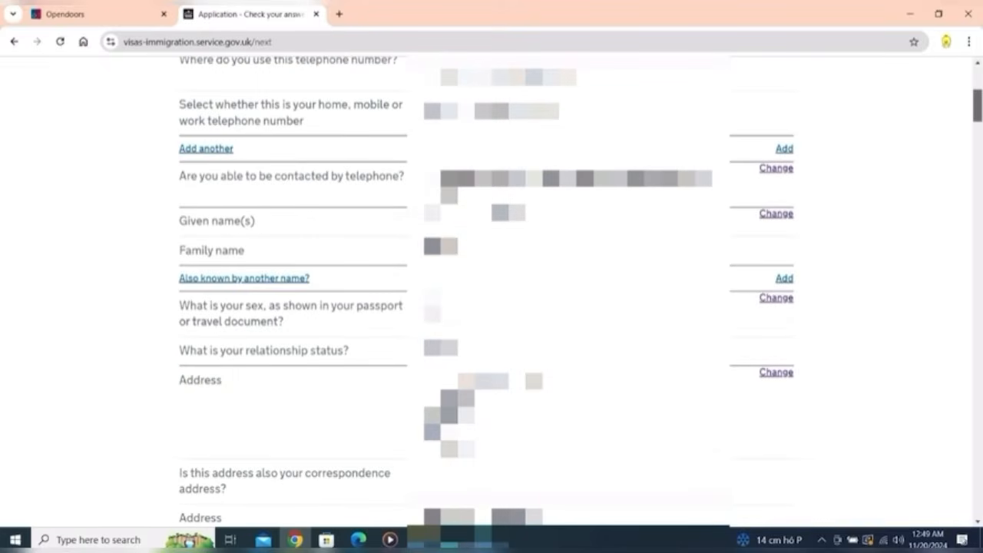
{"action": "scroll", "coordinate": [492, 307], "scroll_direction": "down", "scroll_amount": 8}
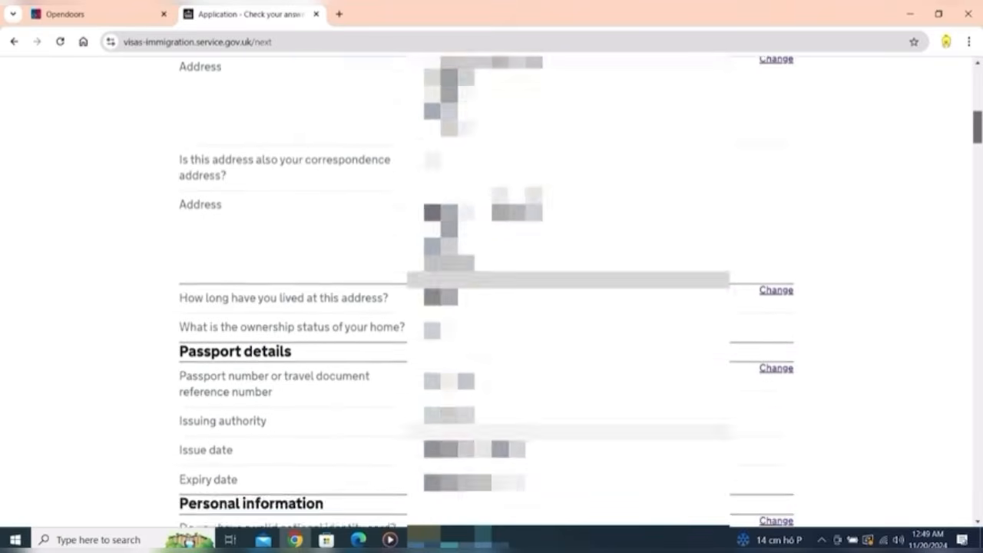
{"action": "scroll", "coordinate": [491, 307], "scroll_direction": "down", "scroll_amount": 16}
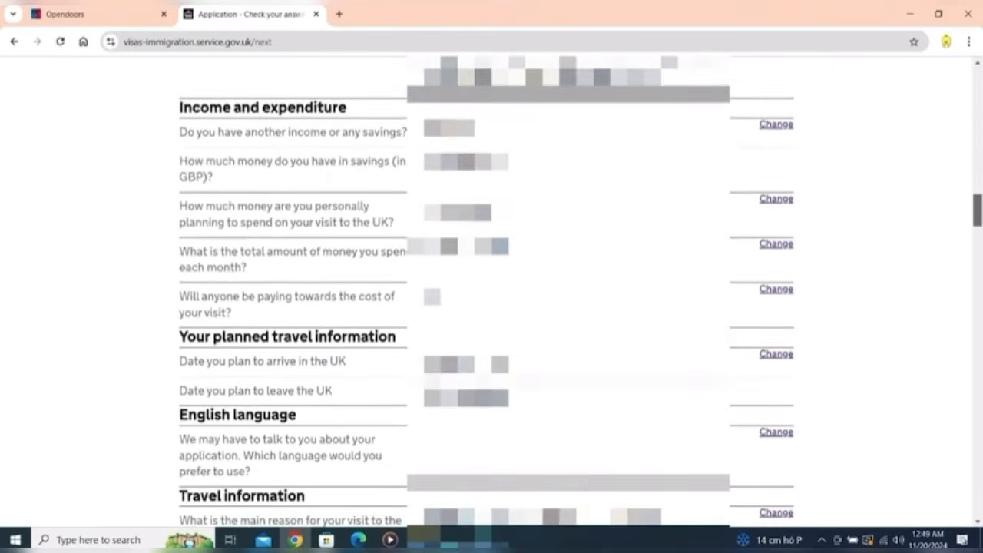
{"action": "scroll", "coordinate": [492, 307], "scroll_direction": "down", "scroll_amount": 20}
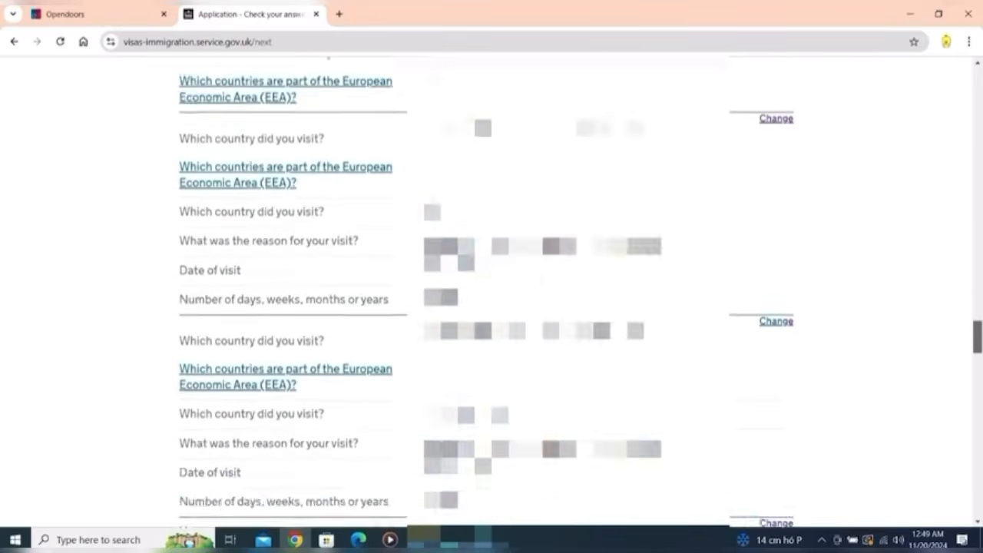
{"action": "scroll", "coordinate": [492, 308], "scroll_direction": "down", "scroll_amount": 20}
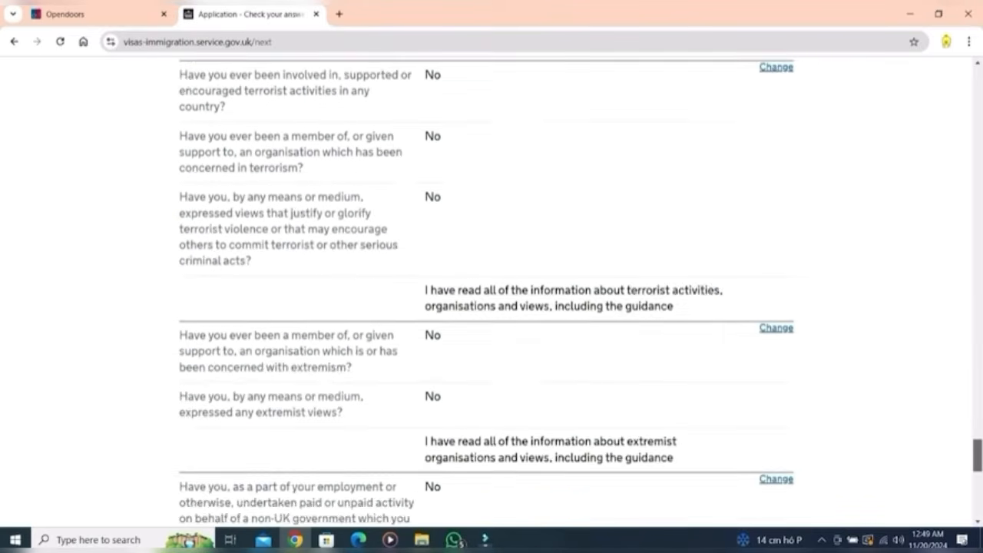
{"action": "scroll", "coordinate": [491, 307], "scroll_direction": "down", "scroll_amount": 6}
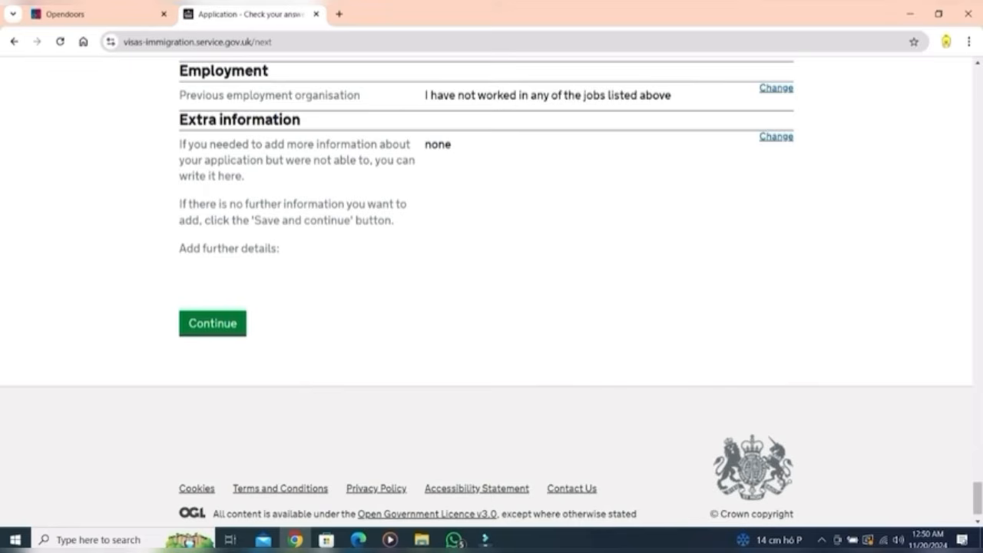
{"action": "left_click", "coordinate": [212, 324]}
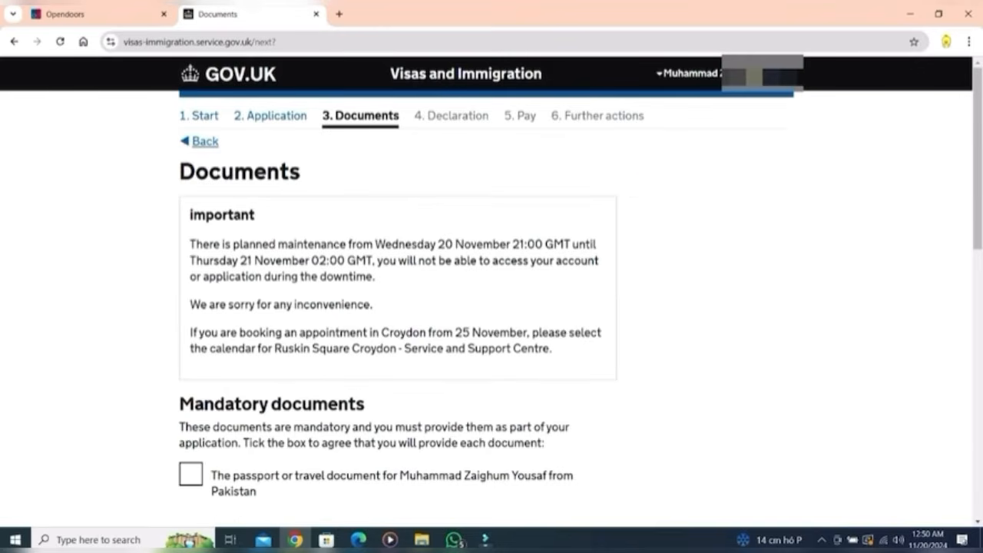
Step: Agree to provide the passport, evidence of funds and right-of-residence evidence, then save
{"action": "scroll", "coordinate": [492, 308], "scroll_direction": "down", "scroll_amount": 2}
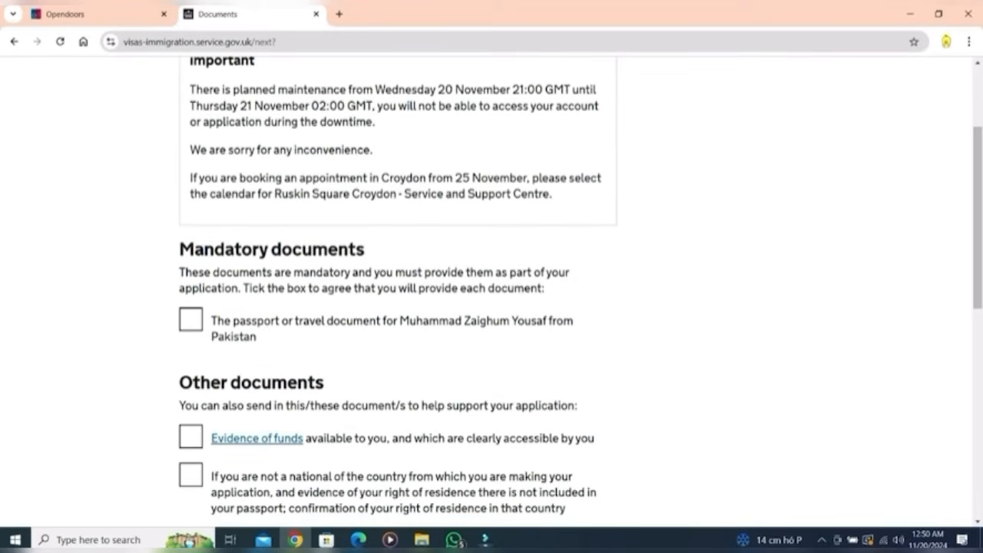
{"action": "left_click", "coordinate": [191, 320]}
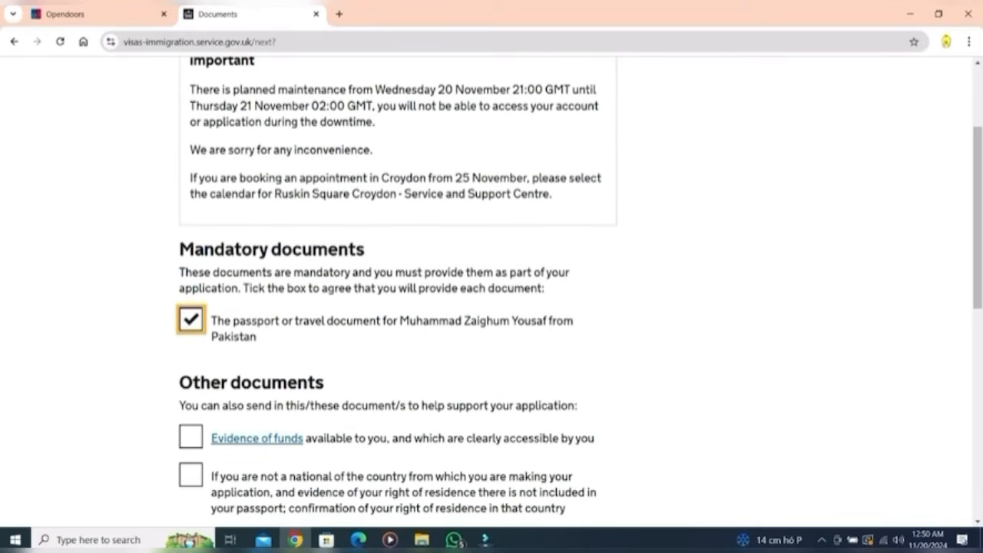
{"action": "left_click", "coordinate": [190, 437]}
{"action": "left_click", "coordinate": [191, 476]}
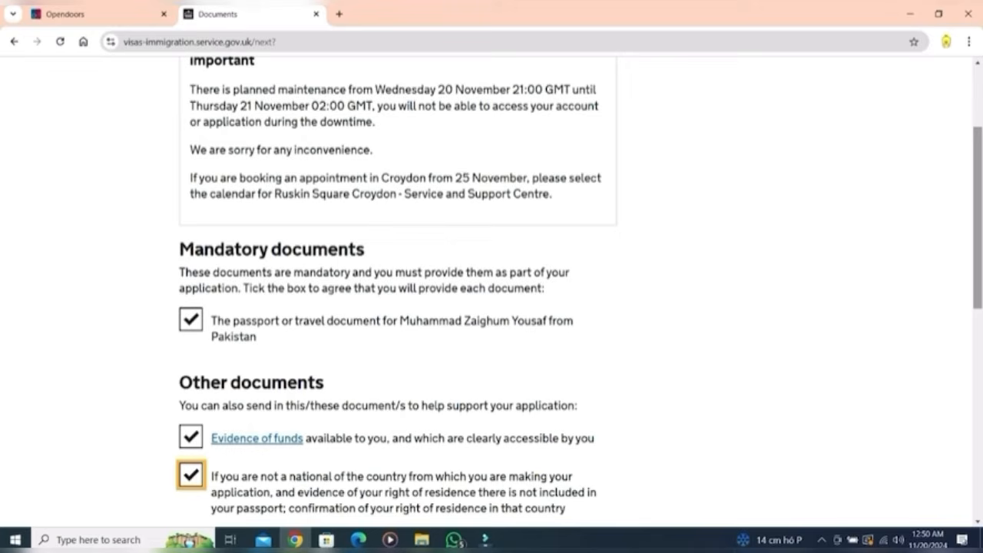
{"action": "scroll", "coordinate": [492, 292], "scroll_direction": "down", "scroll_amount": 4}
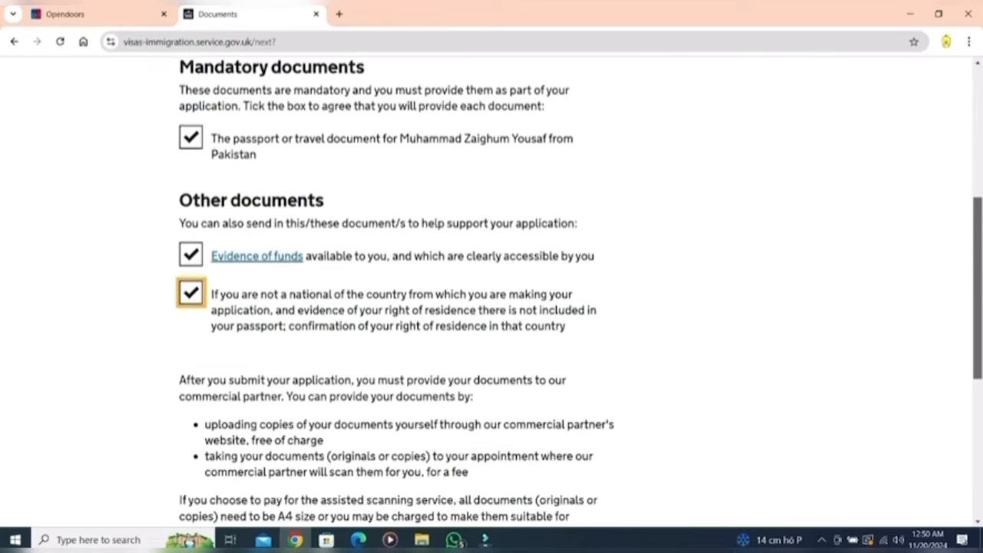
{"action": "scroll", "coordinate": [492, 291], "scroll_direction": "down", "scroll_amount": 1}
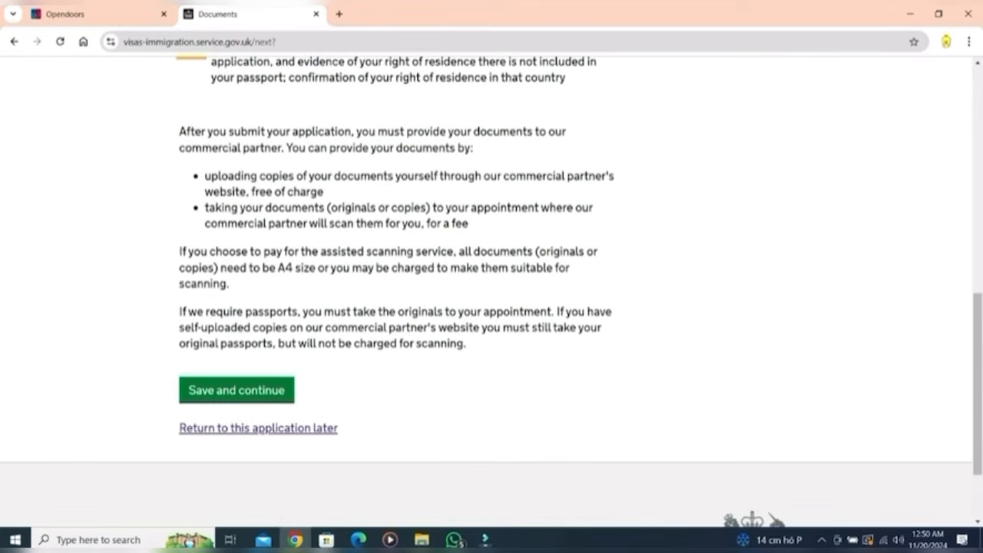
{"action": "left_click", "coordinate": [236, 390]}
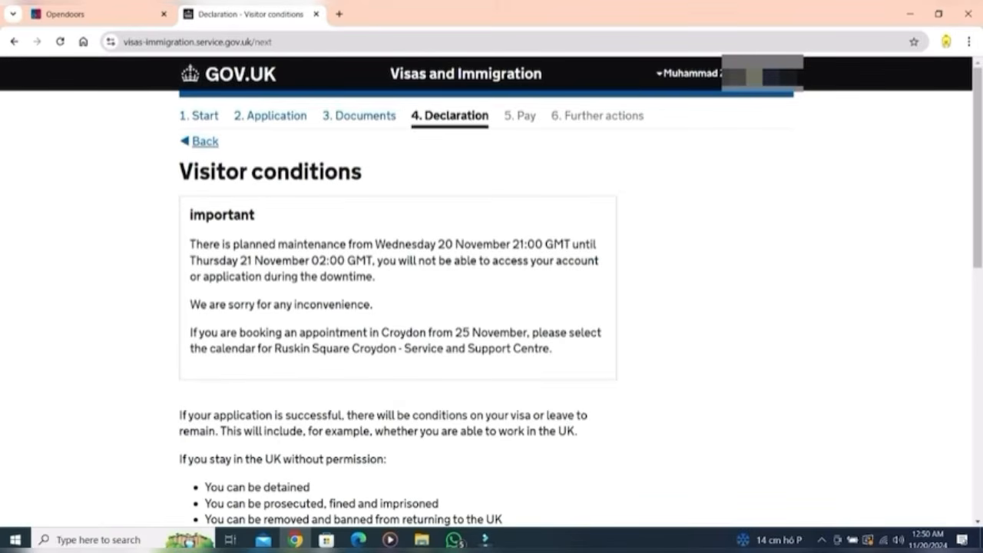
Step: Accept the visitor conditions and save
{"action": "scroll", "coordinate": [491, 292], "scroll_direction": "down", "scroll_amount": 3}
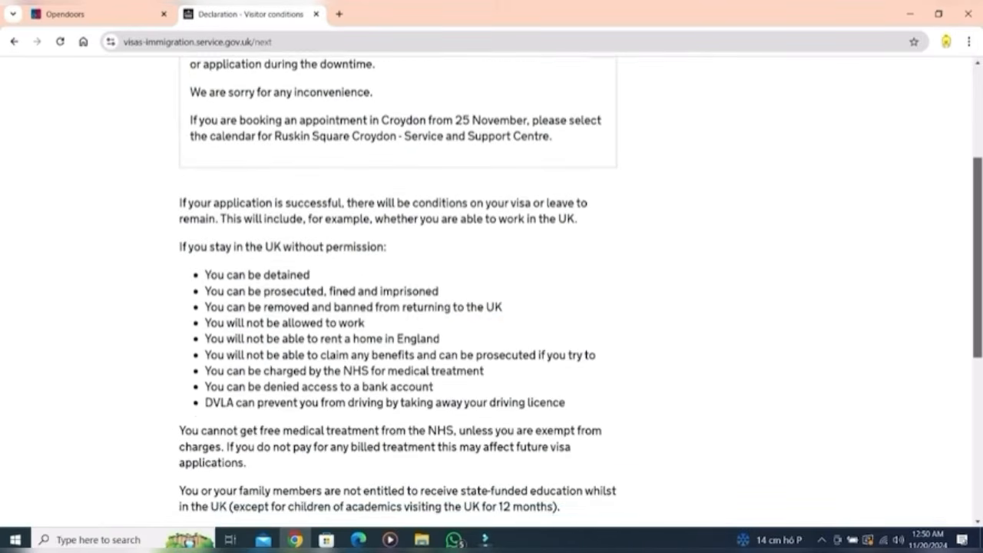
{"action": "scroll", "coordinate": [492, 292], "scroll_direction": "down", "scroll_amount": 3}
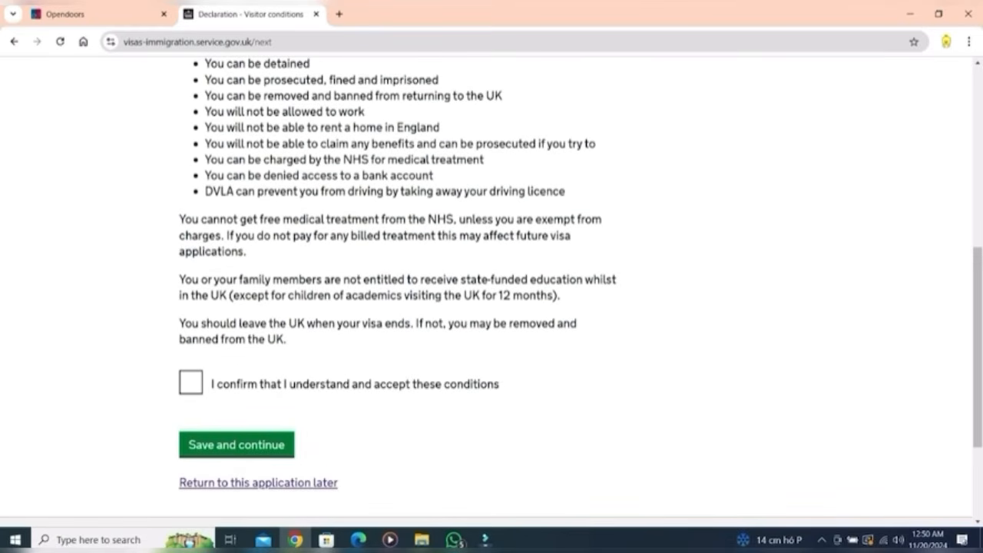
{"action": "left_click", "coordinate": [191, 383]}
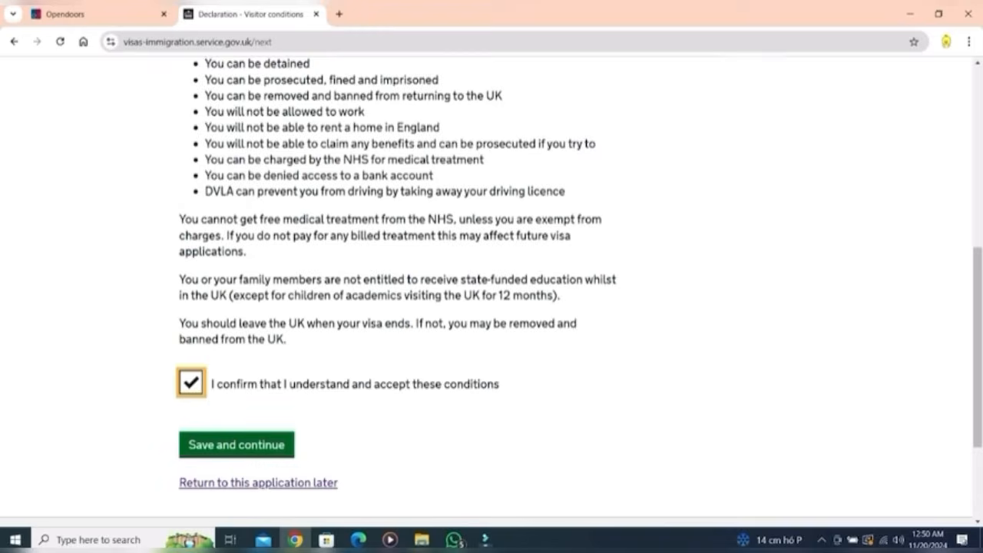
{"action": "left_click", "coordinate": [237, 445]}
Step: Declare being the applicant aged 18 or over and accept the declaration
{"action": "left_click_drag", "start_coordinate": [978, 153], "coordinate": [977, 338]}
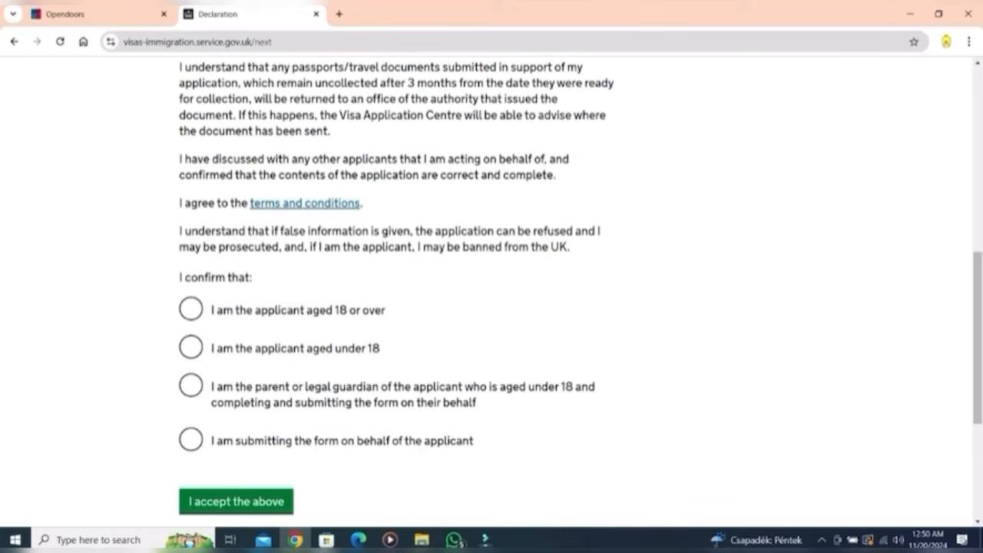
{"action": "left_click", "coordinate": [192, 308]}
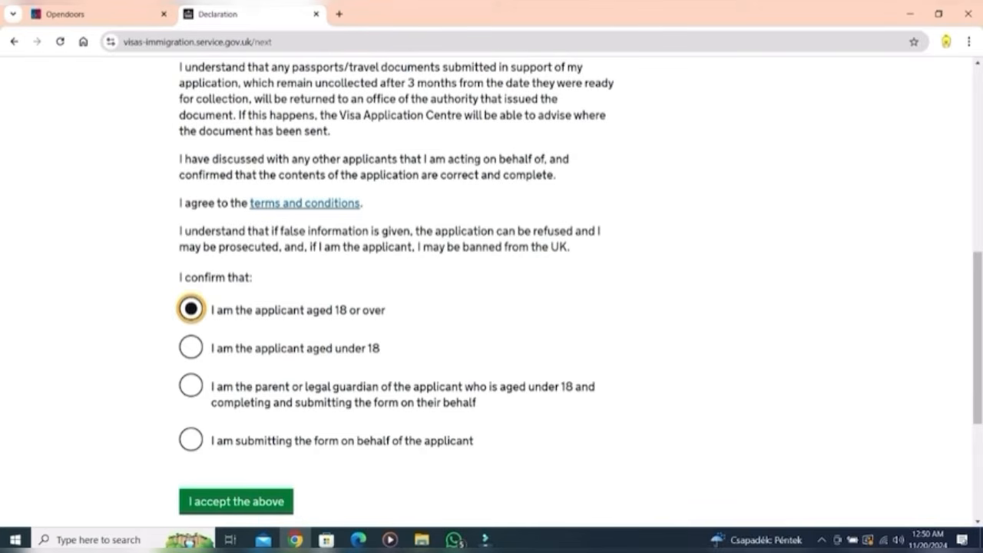
{"action": "left_click", "coordinate": [235, 501]}
{"action": "scroll", "coordinate": [492, 292], "scroll_direction": "down", "scroll_amount": 3}
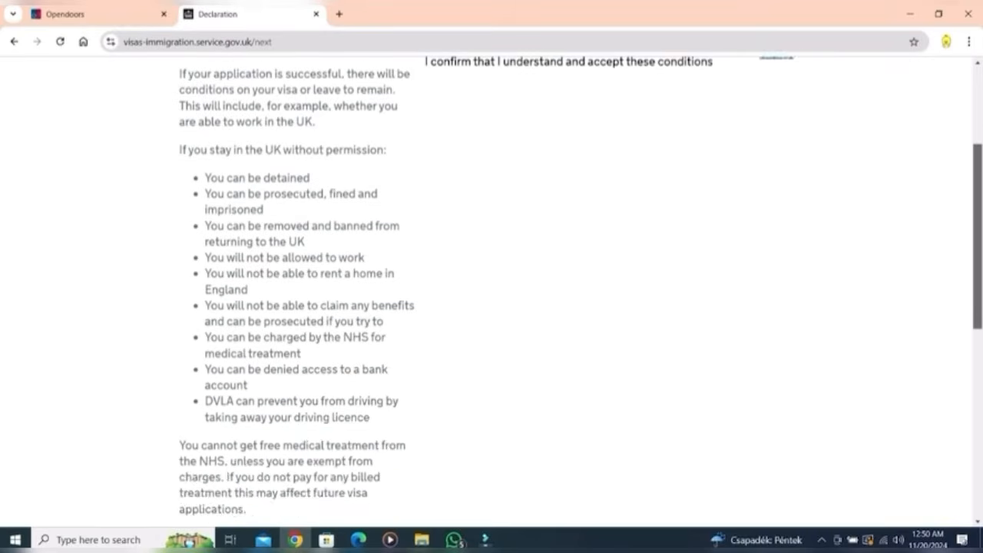
{"action": "scroll", "coordinate": [491, 291], "scroll_direction": "down", "scroll_amount": 5}
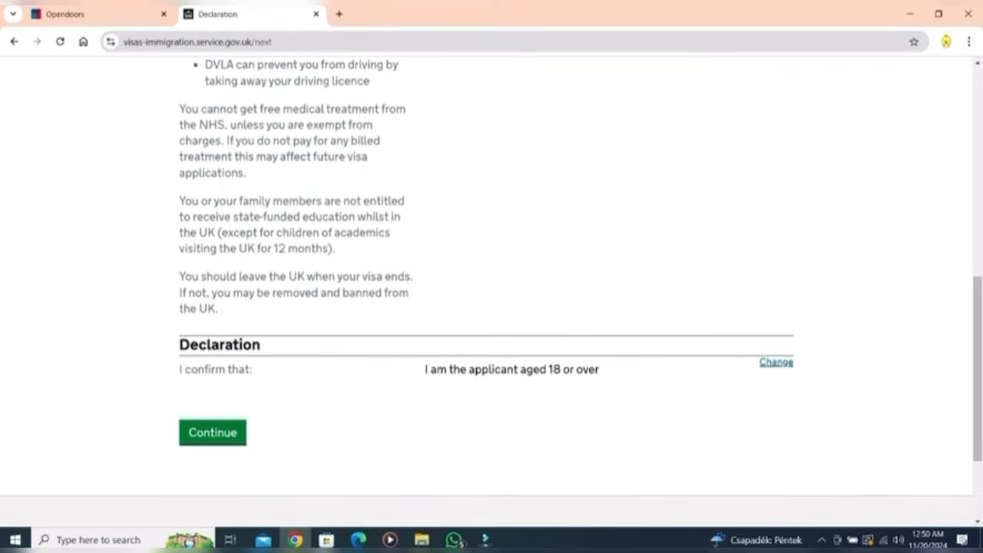
Step: Confirm the declaration and keep the 6-month visa length
{"action": "left_click", "coordinate": [213, 432]}
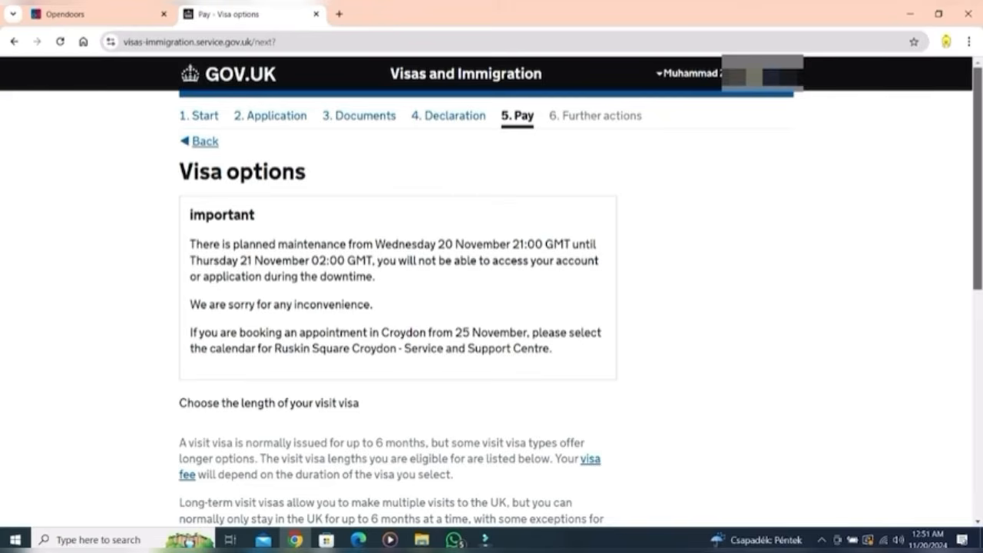
{"action": "scroll", "coordinate": [492, 292], "scroll_direction": "down", "scroll_amount": 5}
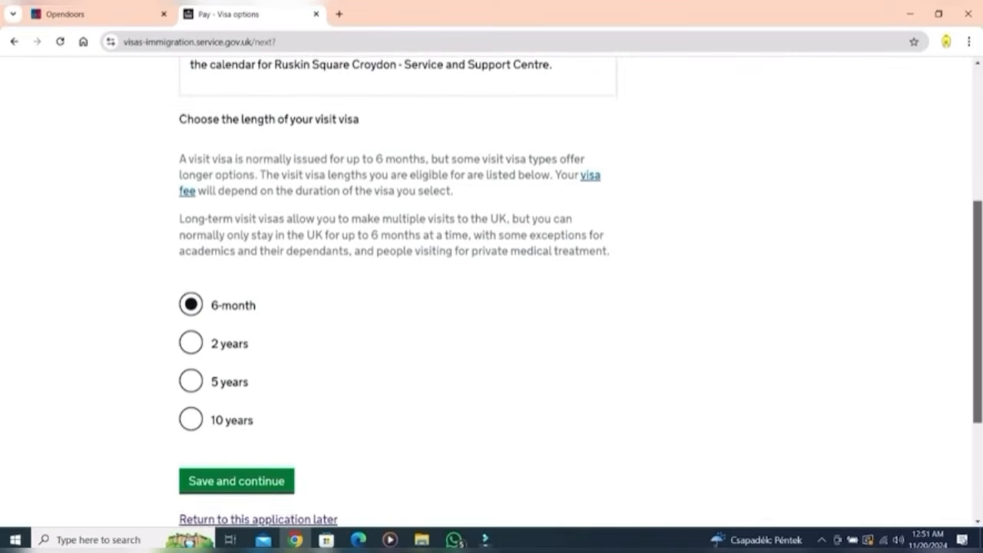
{"action": "left_click", "coordinate": [235, 370]}
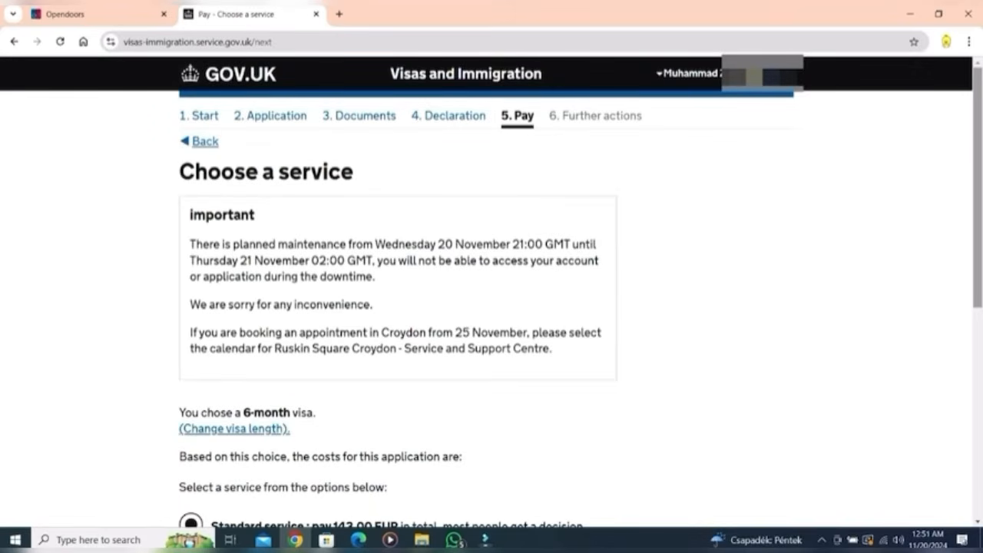
Step: Keep the Standard service and review the 143.00 EUR payment summary
{"action": "scroll", "coordinate": [491, 292], "scroll_direction": "down", "scroll_amount": 4}
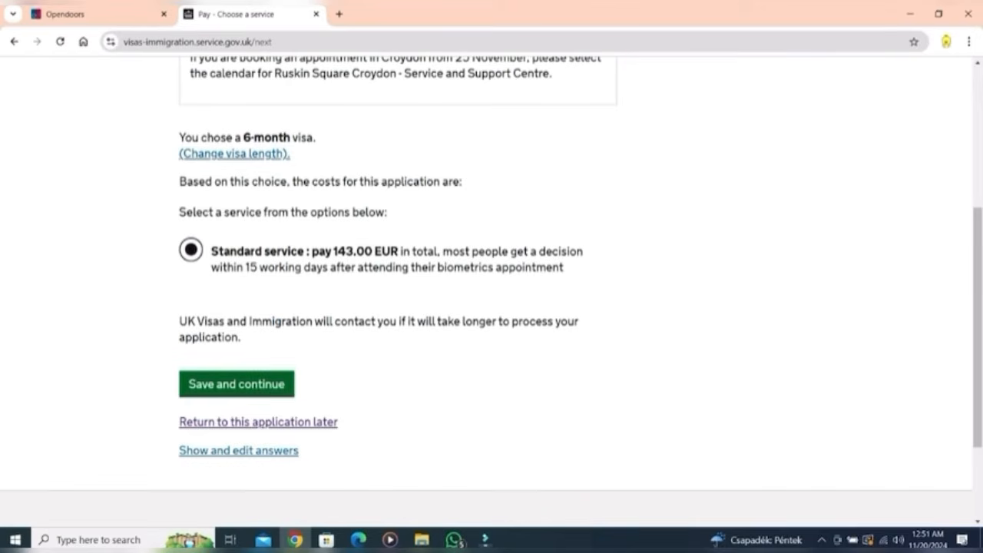
{"action": "left_click", "coordinate": [237, 384]}
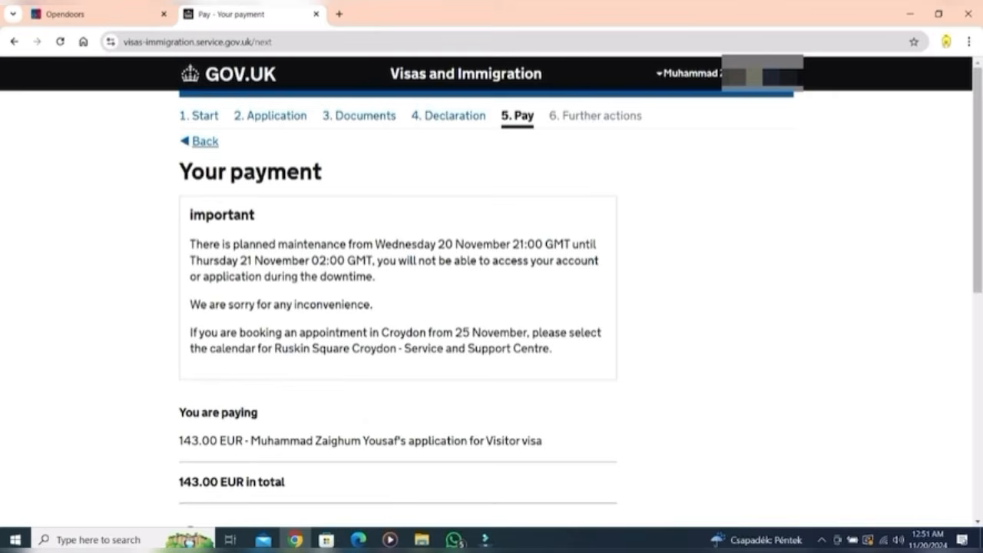
{"action": "scroll", "coordinate": [492, 292], "scroll_direction": "down", "scroll_amount": 3}
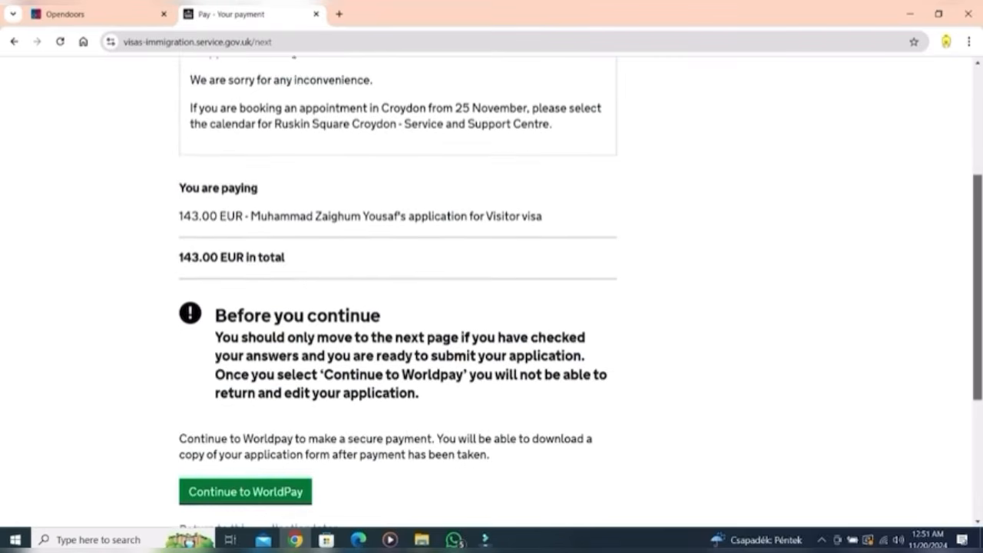
{"action": "scroll", "coordinate": [491, 291], "scroll_direction": "down", "scroll_amount": 2}
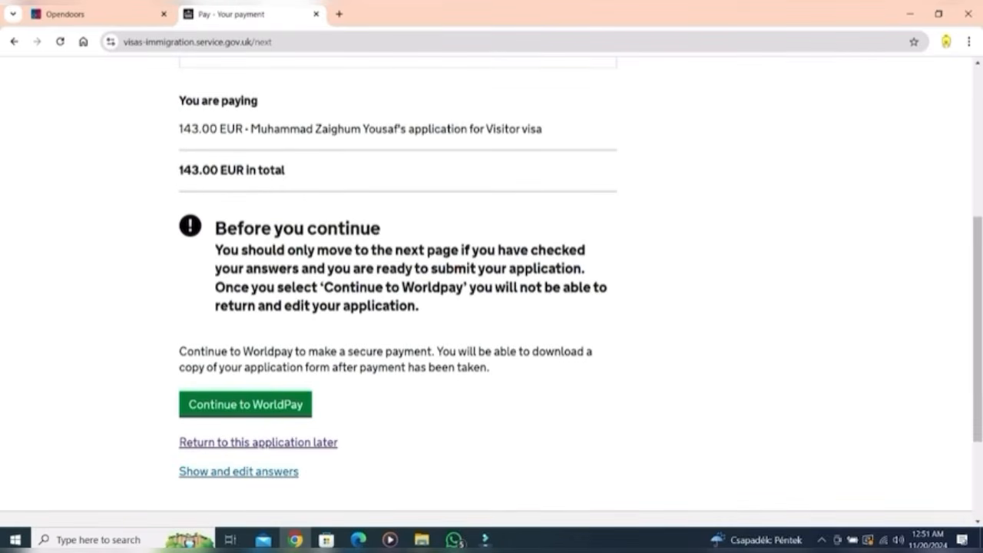
Step: Pay the €143.00 visa fee by card in Worldpay with the saved card details
{"action": "left_click", "coordinate": [245, 405]}
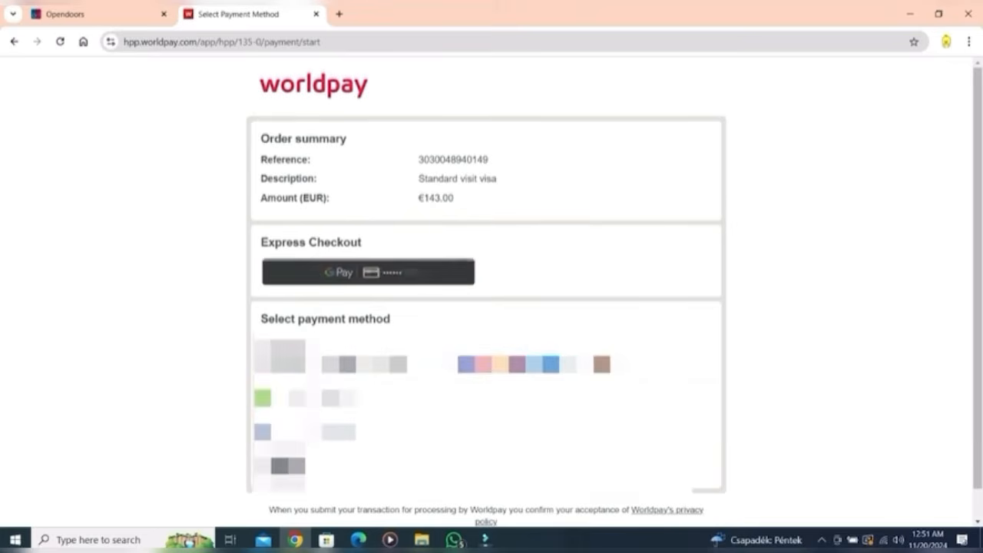
{"action": "left_click", "coordinate": [363, 360]}
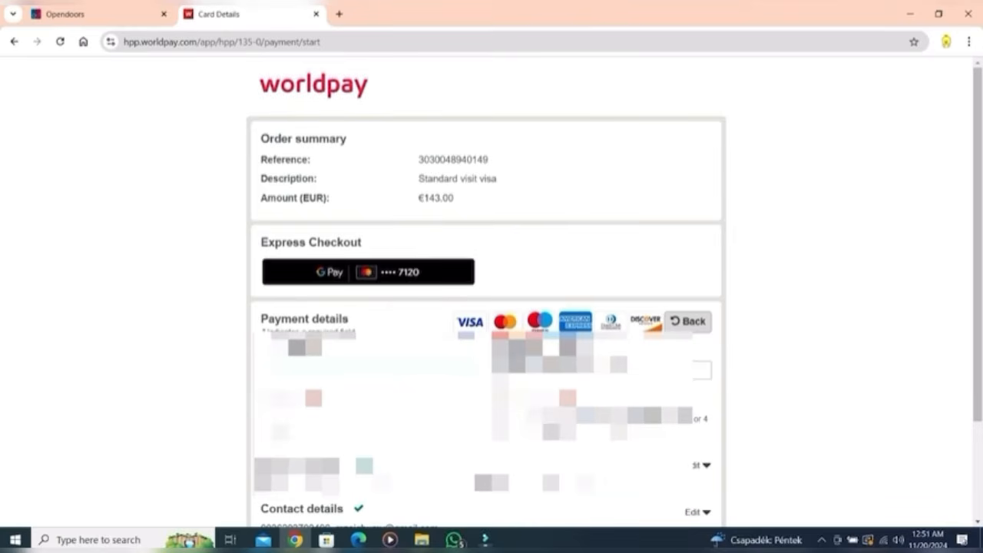
{"action": "left_click", "coordinate": [367, 370]}
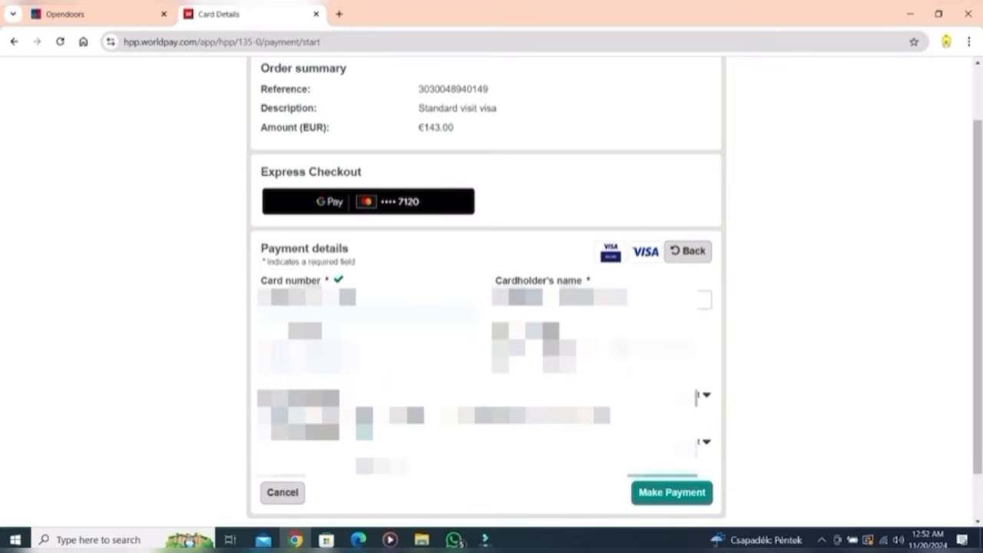
{"action": "left_click", "coordinate": [672, 492]}
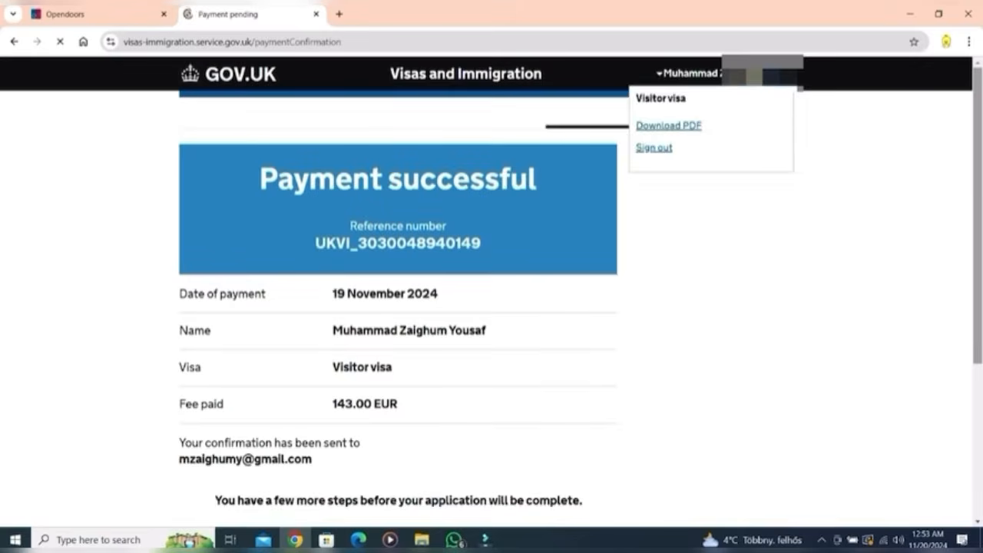
Step: Print the payment confirmation to Save as PDF as 'Application complete.pdf'
{"action": "scroll", "coordinate": [491, 307], "scroll_direction": "down", "scroll_amount": 3}
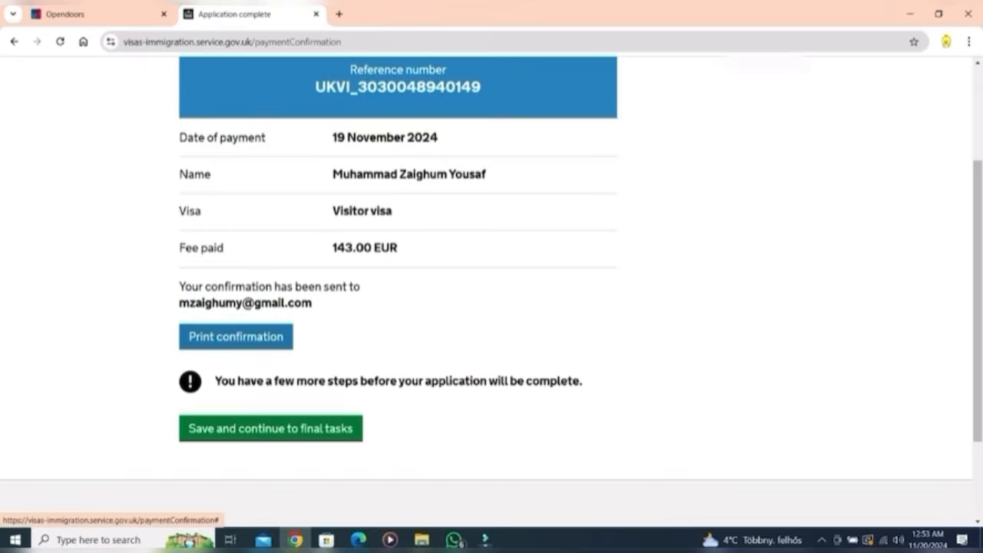
{"action": "left_click", "coordinate": [235, 336]}
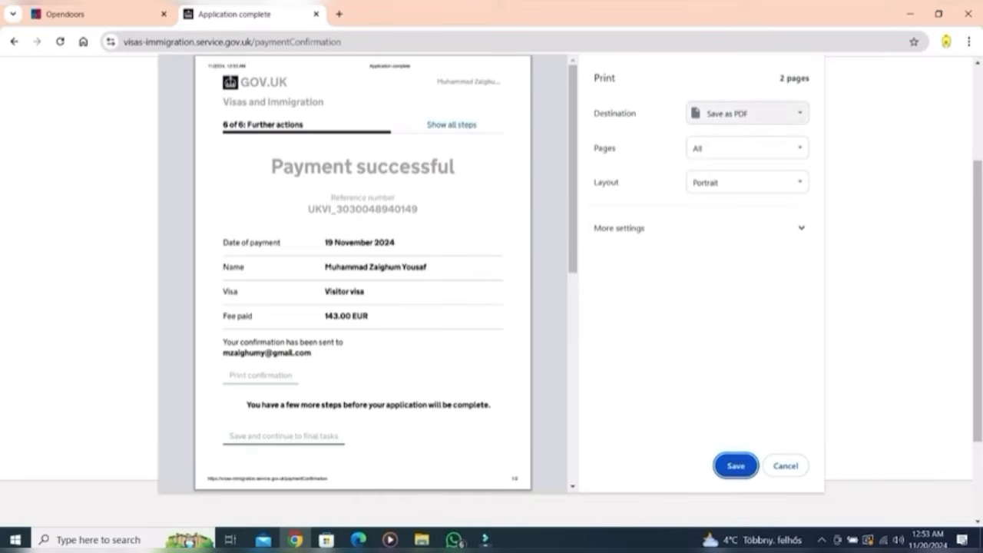
{"action": "left_click", "coordinate": [748, 114]}
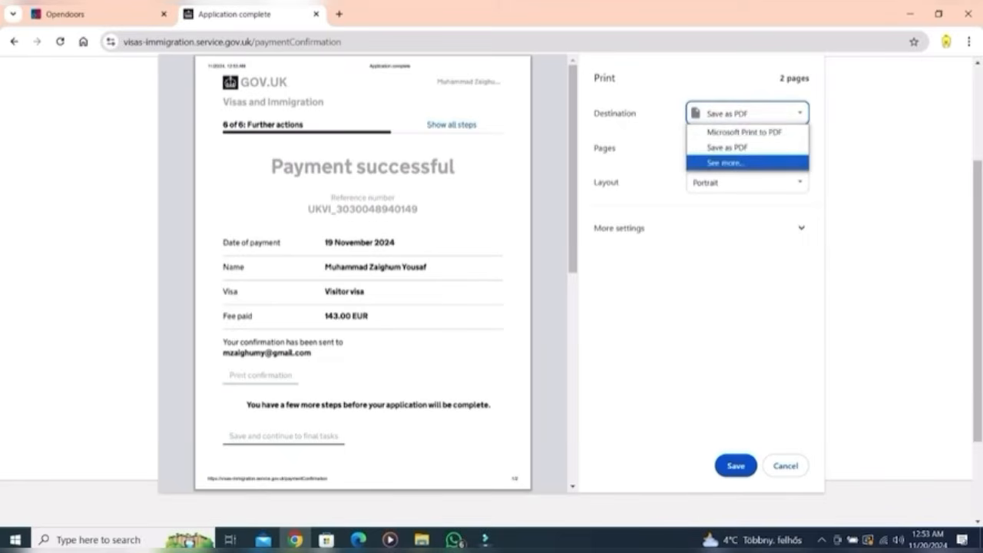
{"action": "left_click", "coordinate": [725, 162]}
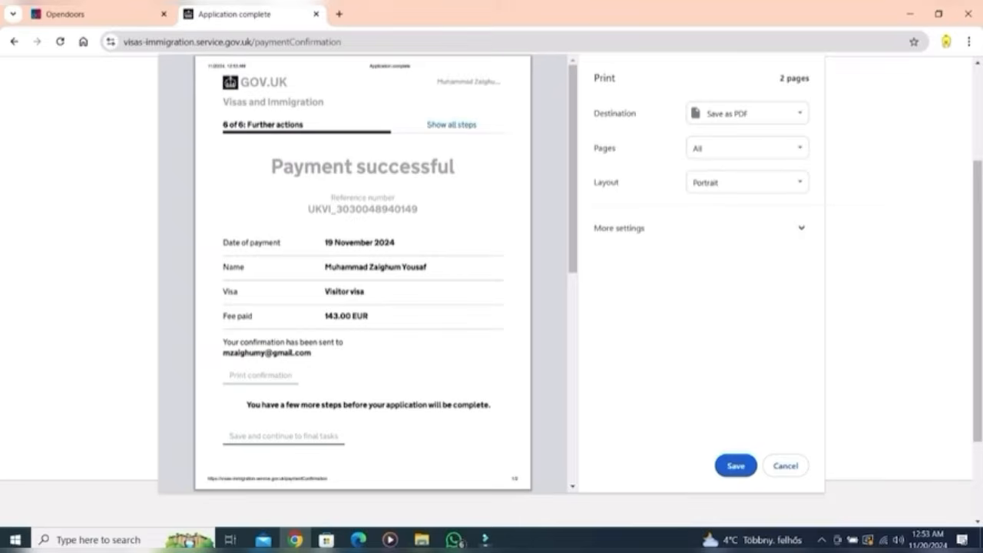
{"action": "left_click", "coordinate": [736, 466]}
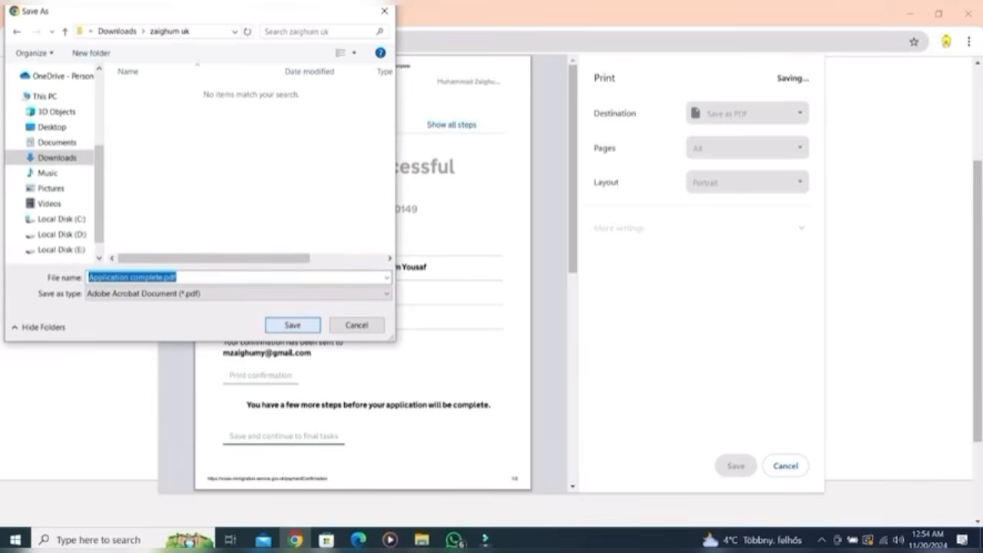
{"action": "left_click", "coordinate": [275, 325]}
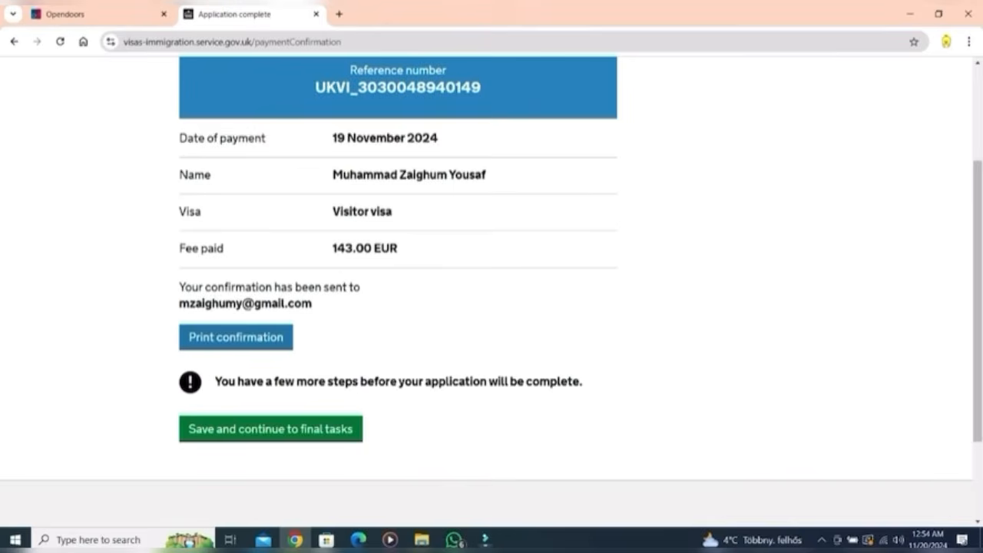
Step: Download the supporting documents checklist and start the documents and biometrics appointment
{"action": "left_click", "coordinate": [270, 429]}
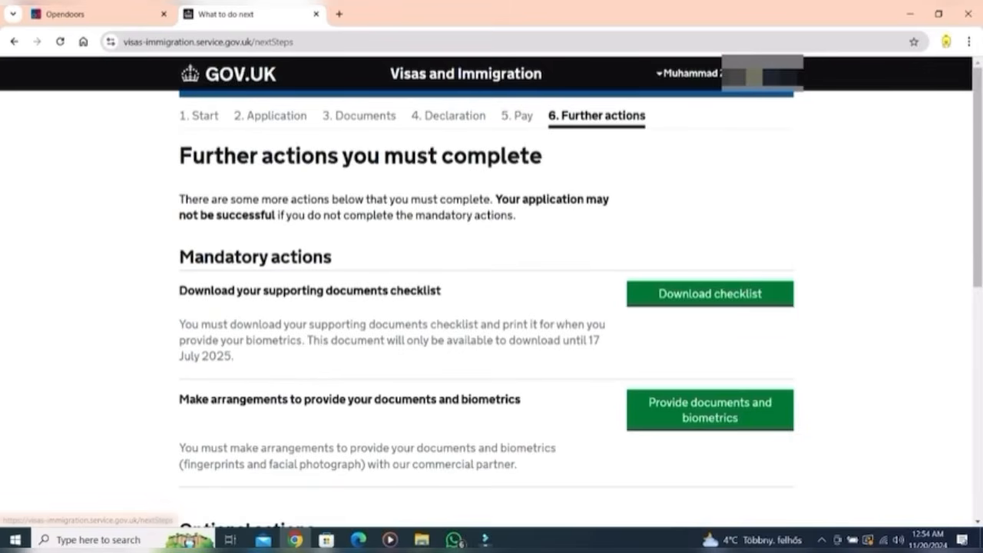
{"action": "left_click", "coordinate": [709, 294]}
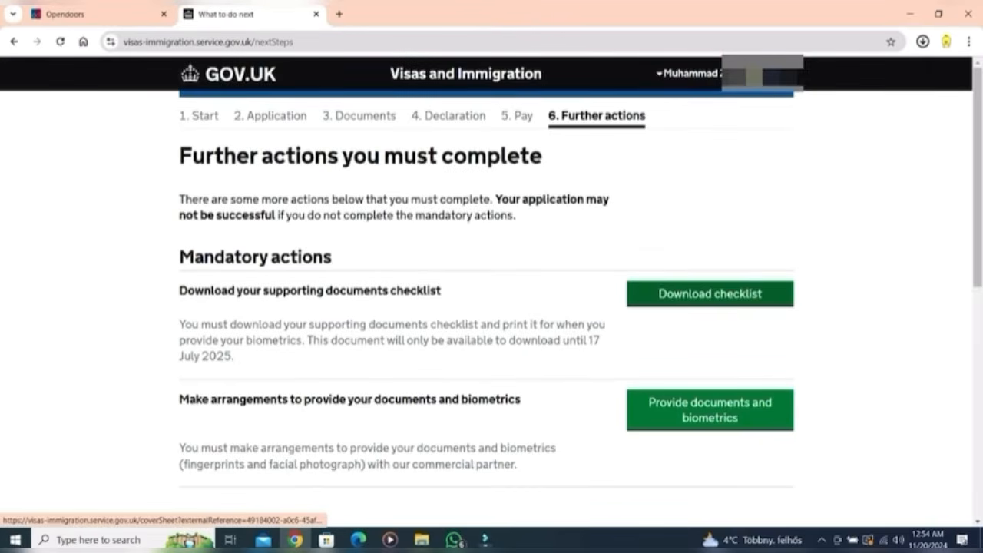
{"action": "scroll", "coordinate": [710, 294], "scroll_direction": "down", "scroll_amount": 3}
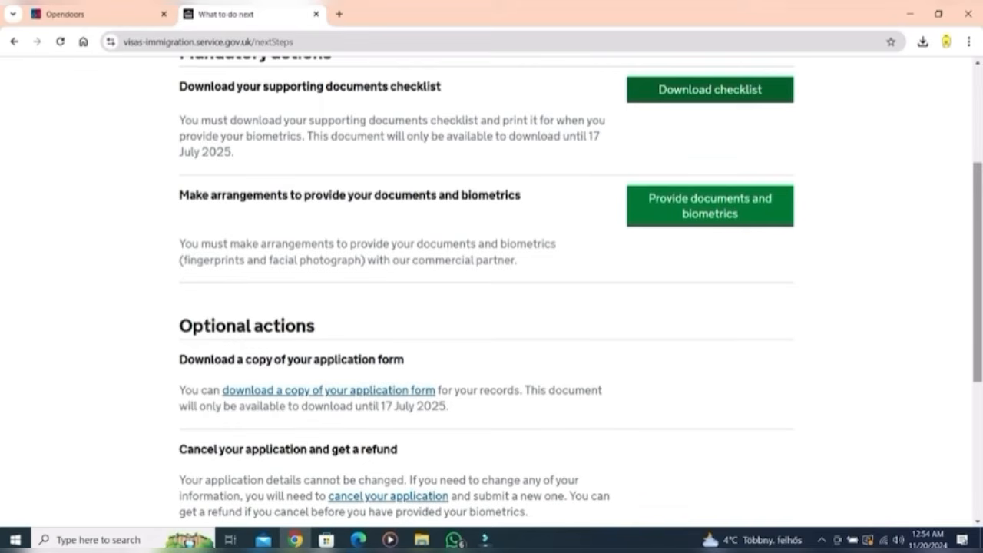
{"action": "scroll", "coordinate": [491, 292], "scroll_direction": "down", "scroll_amount": 3}
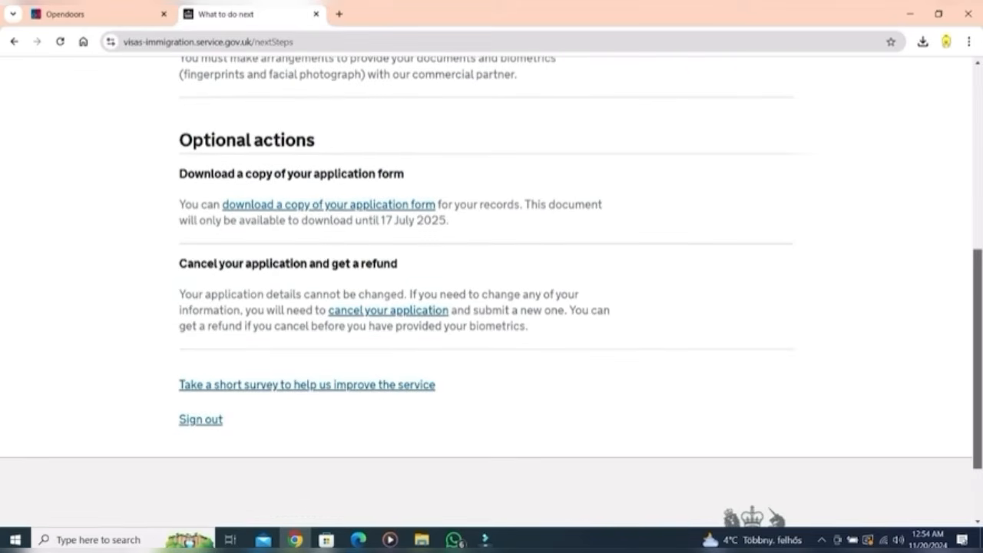
{"action": "scroll", "coordinate": [710, 407], "scroll_direction": "up", "scroll_amount": 5}
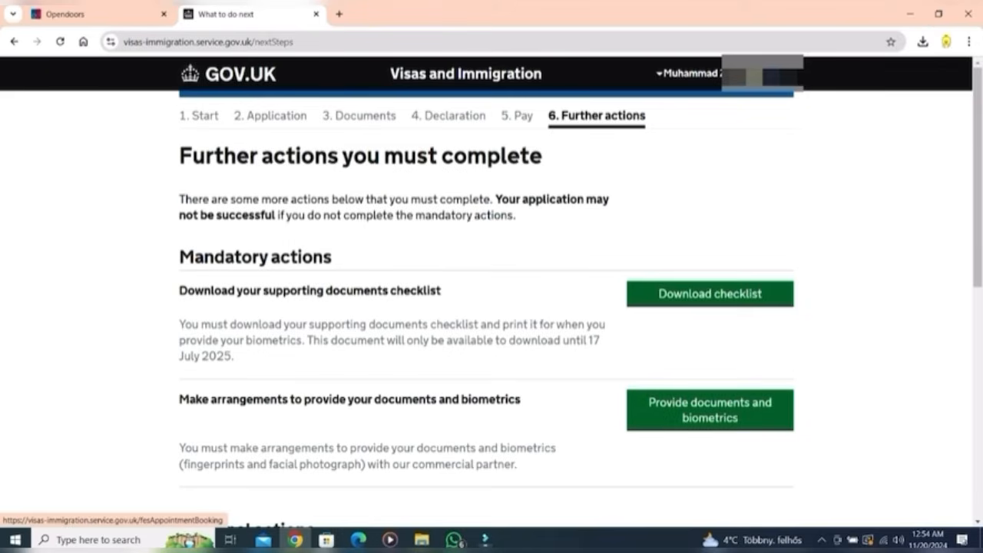
{"action": "left_click", "coordinate": [710, 410]}
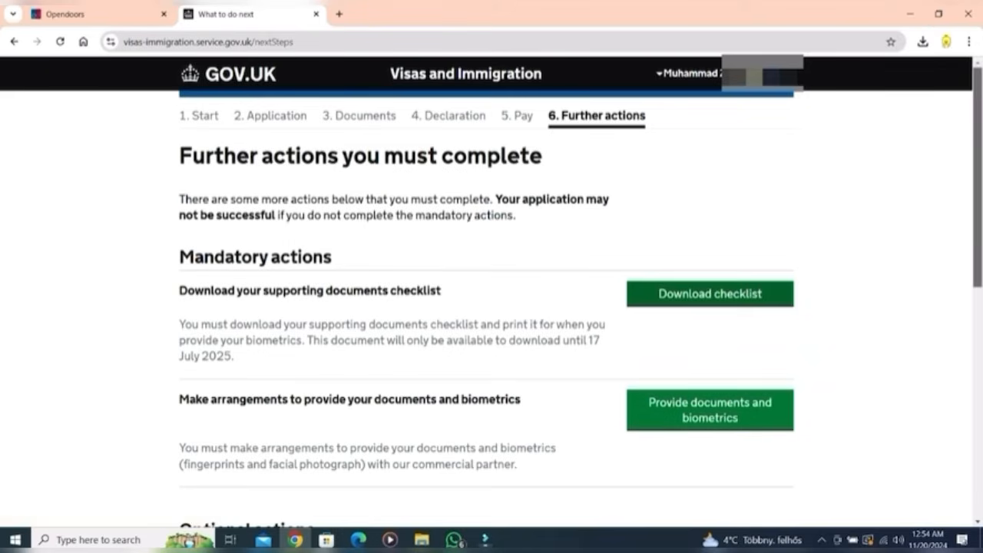
Step: Decline e-mail, phone and SMS marketing, submit the consent form and review the identity summary
{"action": "scroll", "coordinate": [492, 307], "scroll_direction": "down", "scroll_amount": 3}
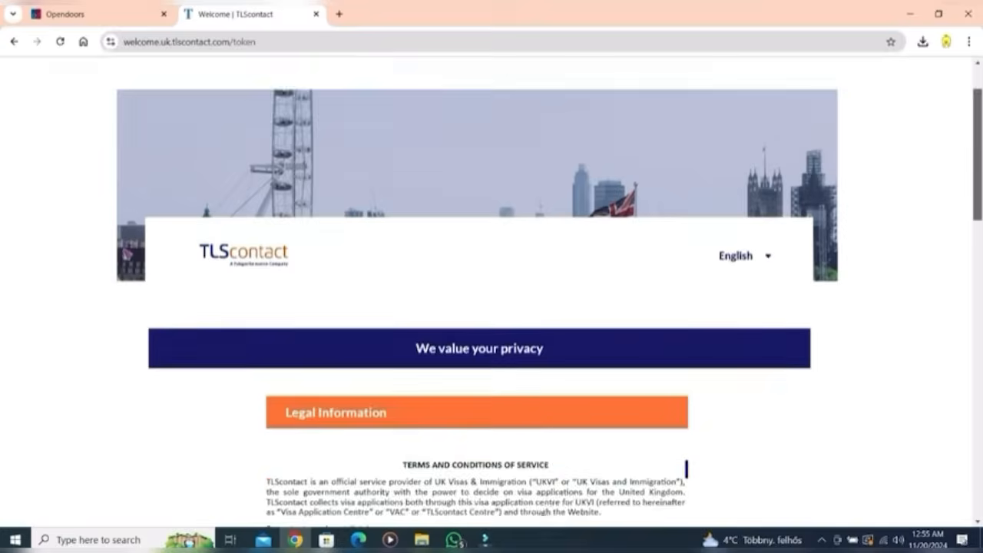
{"action": "scroll", "coordinate": [491, 307], "scroll_direction": "down", "scroll_amount": 6}
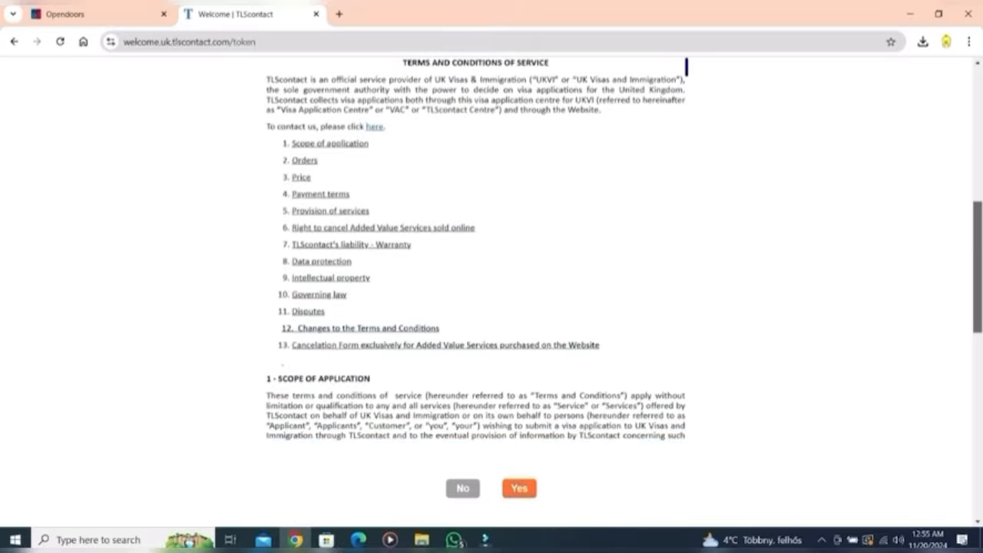
{"action": "scroll", "coordinate": [491, 308], "scroll_direction": "down", "scroll_amount": 4}
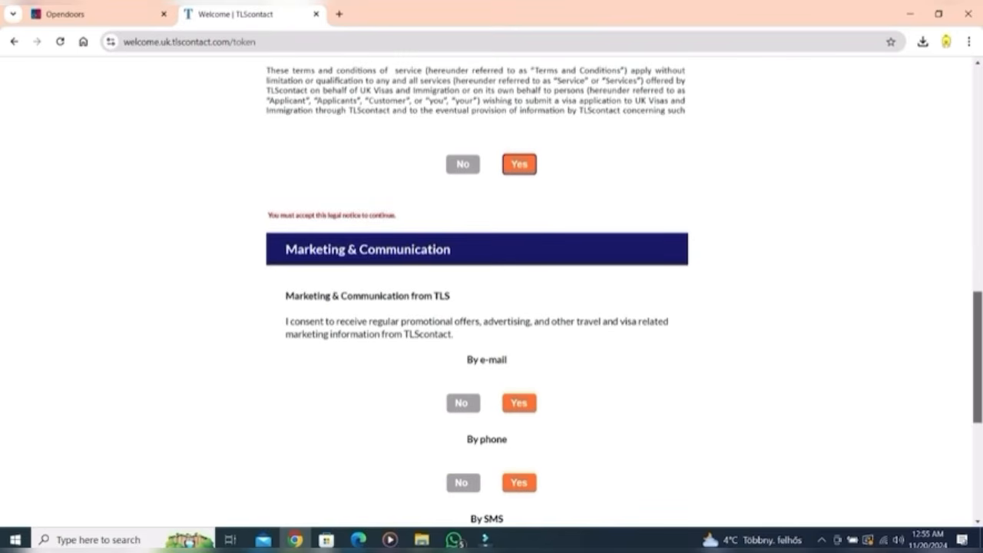
{"action": "left_click", "coordinate": [462, 273]}
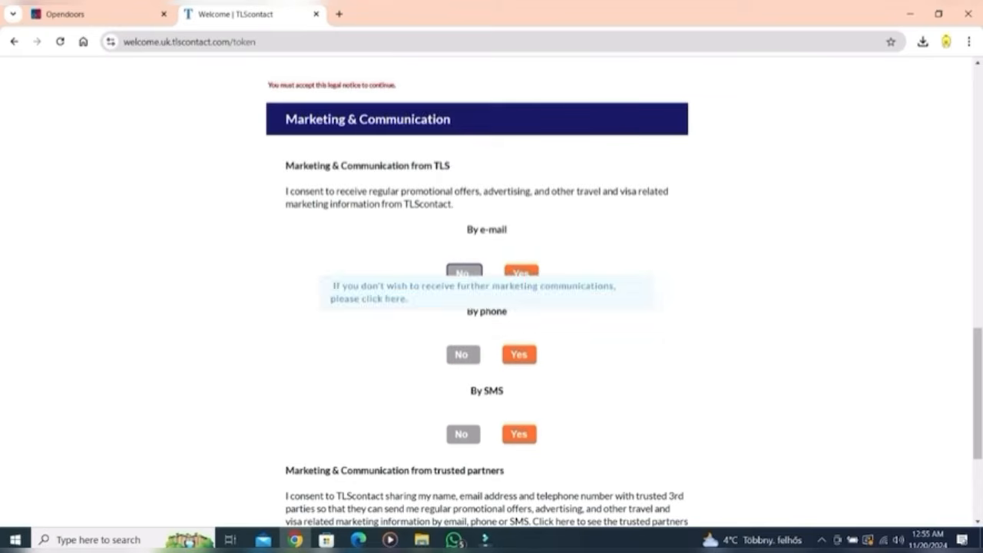
{"action": "left_click", "coordinate": [463, 355]}
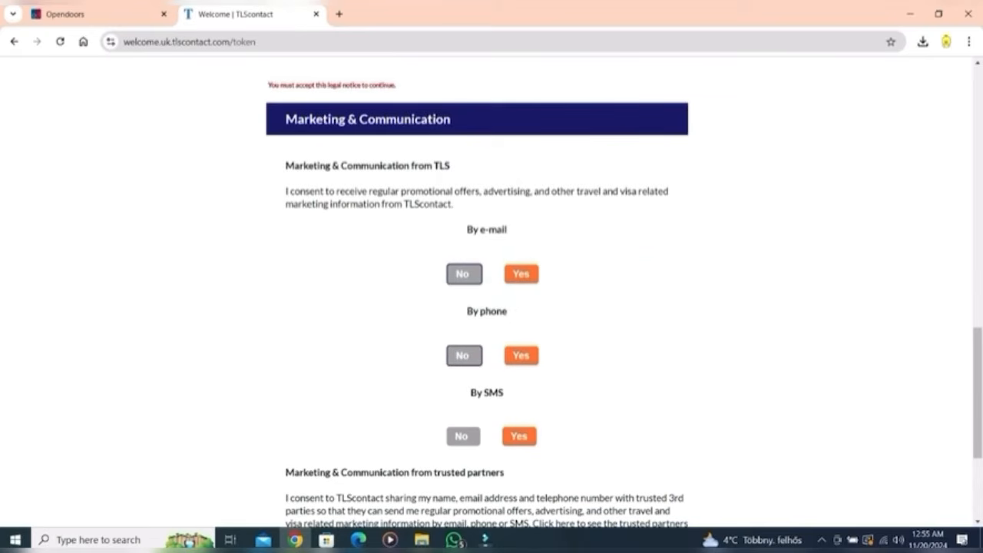
{"action": "left_click", "coordinate": [463, 435]}
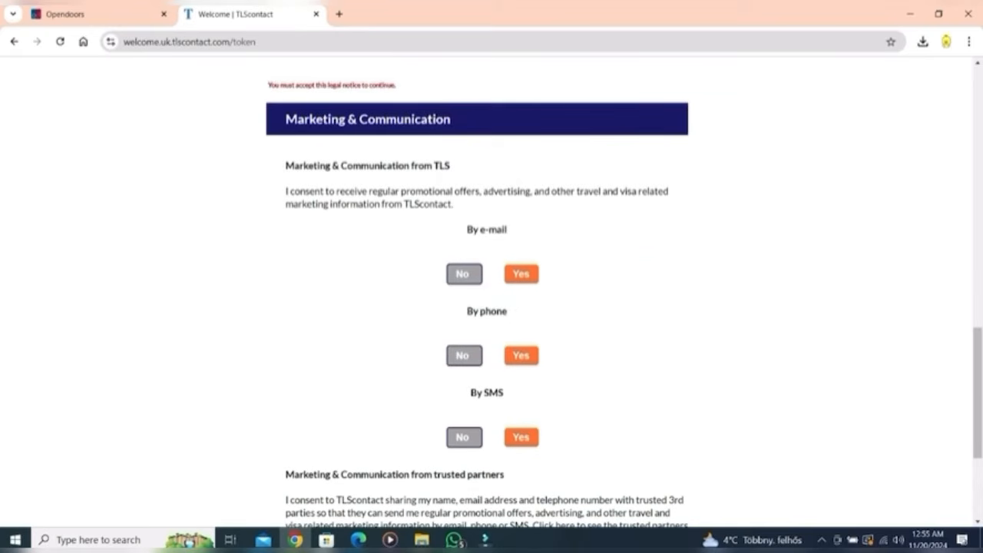
{"action": "scroll", "coordinate": [491, 307], "scroll_direction": "down", "scroll_amount": 3}
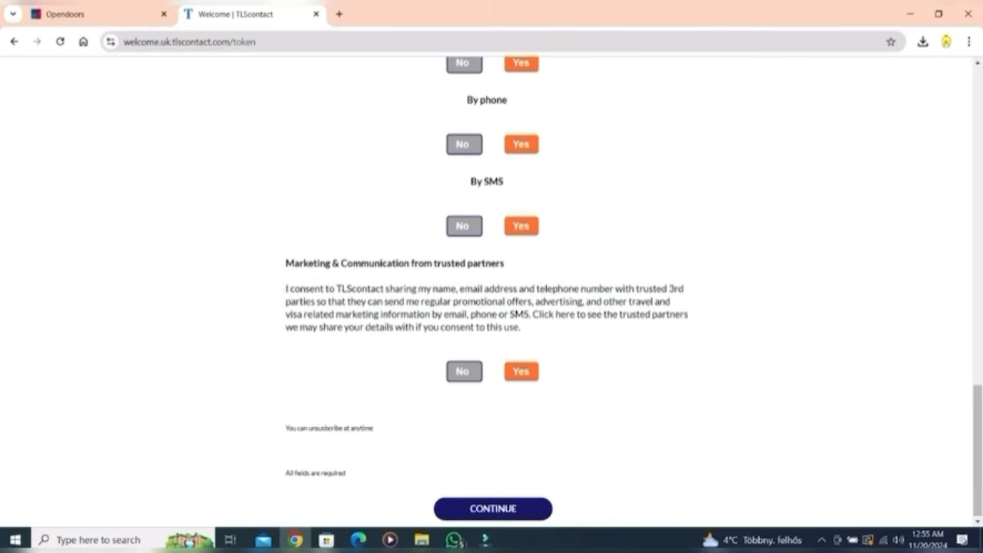
{"action": "left_click", "coordinate": [493, 509]}
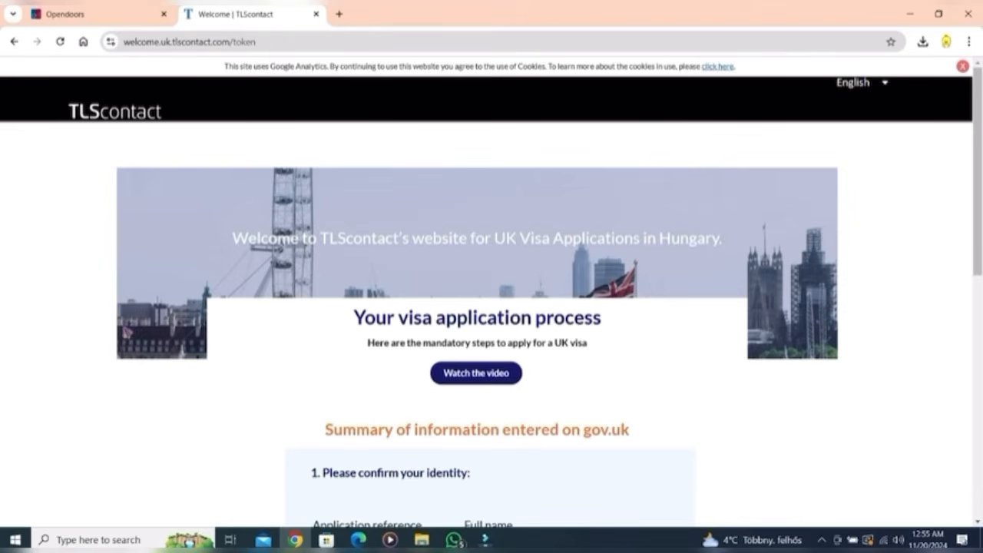
{"action": "scroll", "coordinate": [492, 308], "scroll_direction": "down", "scroll_amount": 3}
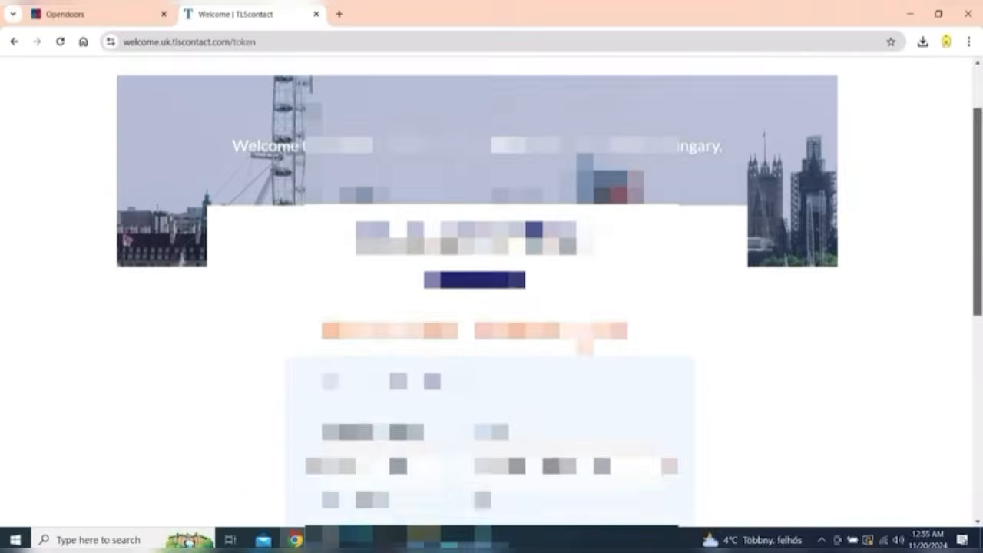
{"action": "scroll", "coordinate": [492, 307], "scroll_direction": "down", "scroll_amount": 2}
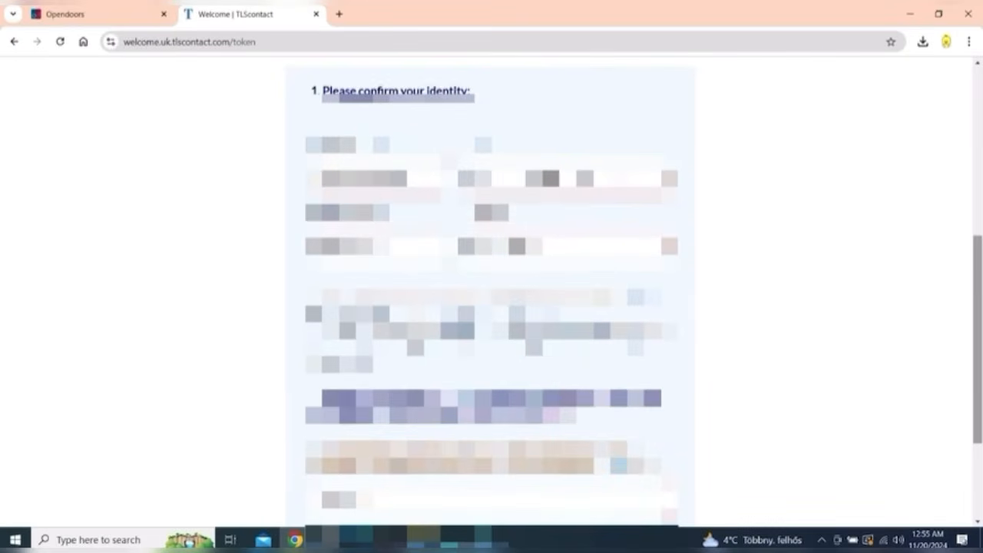
{"action": "scroll", "coordinate": [492, 308], "scroll_direction": "down", "scroll_amount": 2}
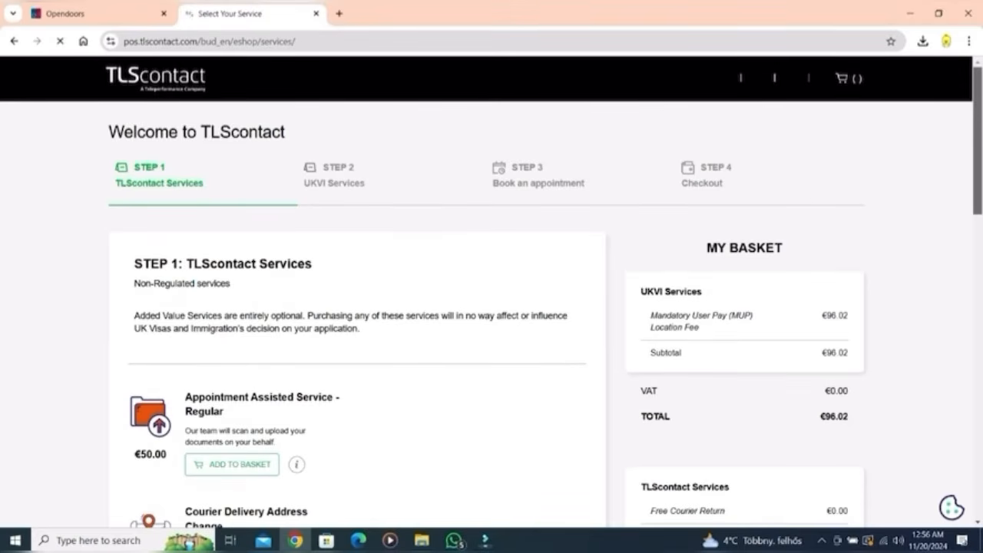
Step: Skip the optional TLScontact services and move to Step 2 UKVI Services, basket staying €96.02
{"action": "scroll", "coordinate": [492, 292], "scroll_direction": "down", "scroll_amount": 1}
{"action": "scroll", "coordinate": [491, 291], "scroll_direction": "down", "scroll_amount": 1}
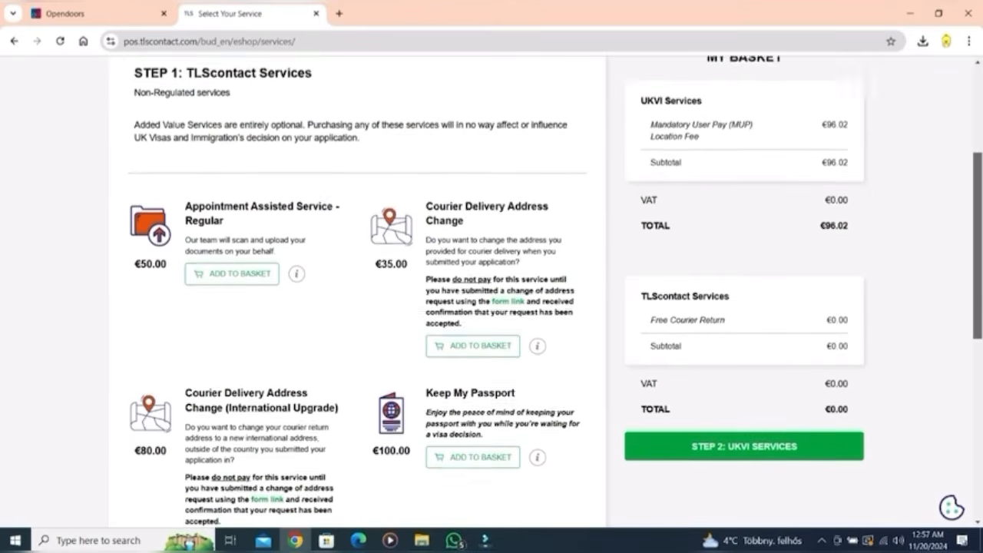
{"action": "scroll", "coordinate": [491, 292], "scroll_direction": "up", "scroll_amount": 1}
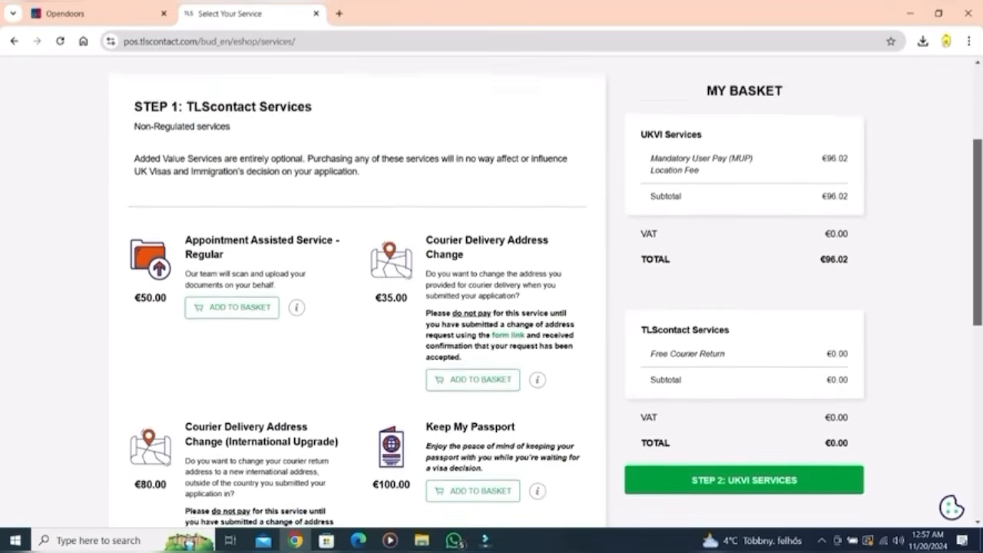
{"action": "scroll", "coordinate": [491, 292], "scroll_direction": "down", "scroll_amount": 1}
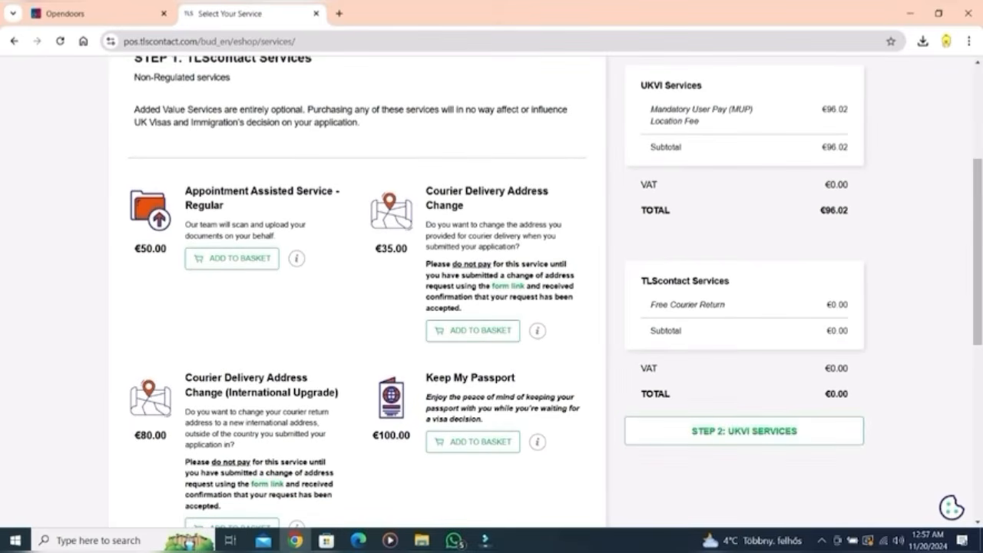
{"action": "left_click", "coordinate": [744, 431]}
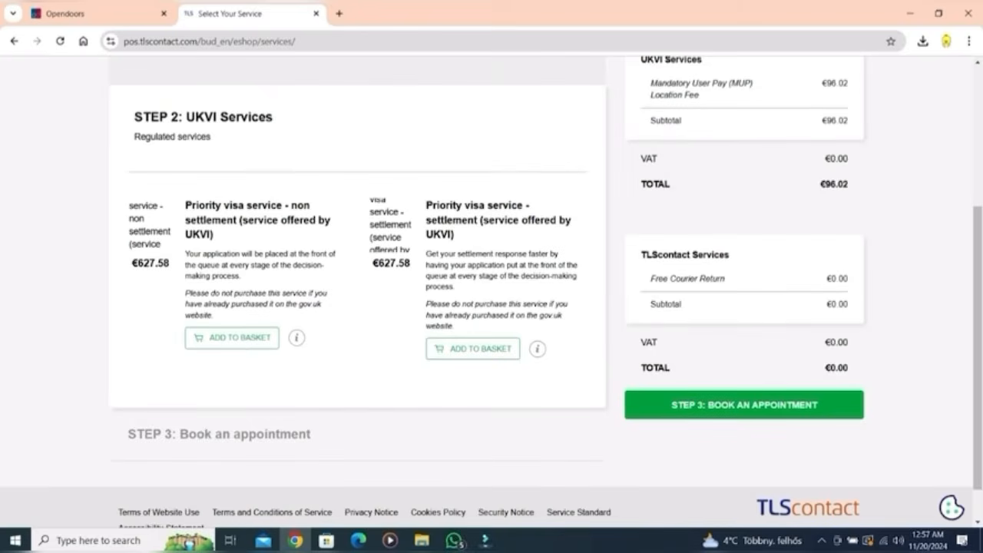
{"action": "scroll", "coordinate": [491, 292], "scroll_direction": "up", "scroll_amount": 3}
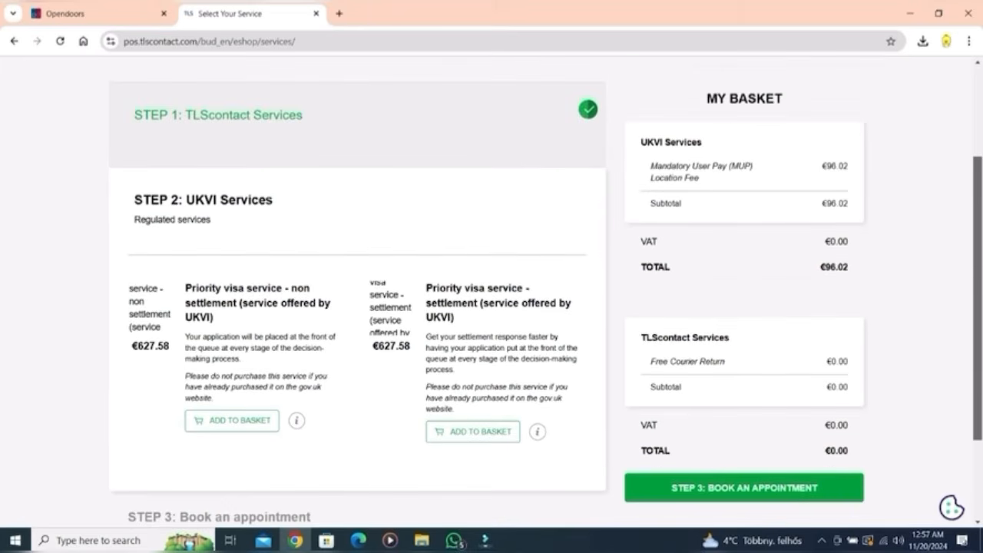
{"action": "scroll", "coordinate": [491, 291], "scroll_direction": "up", "scroll_amount": 2}
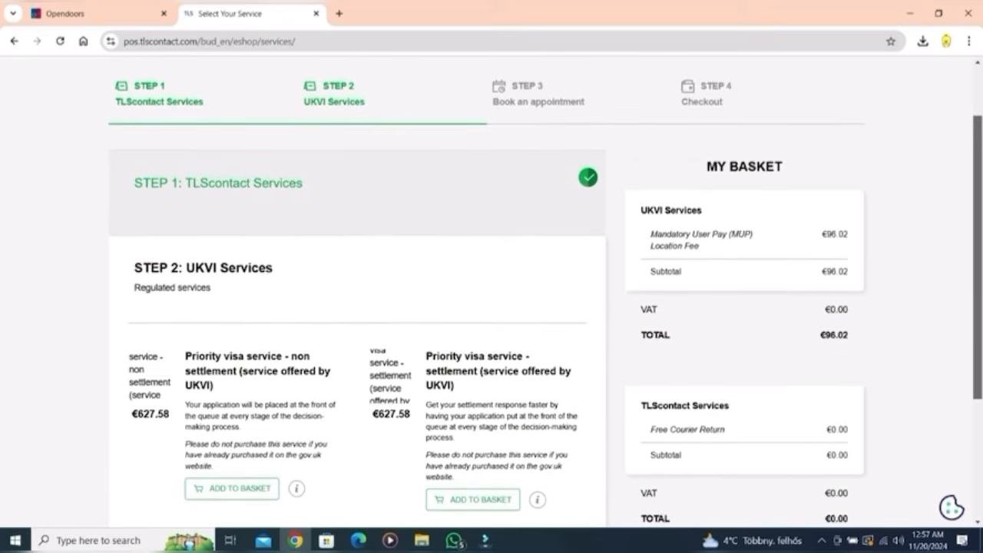
{"action": "scroll", "coordinate": [492, 292], "scroll_direction": "down", "scroll_amount": 5}
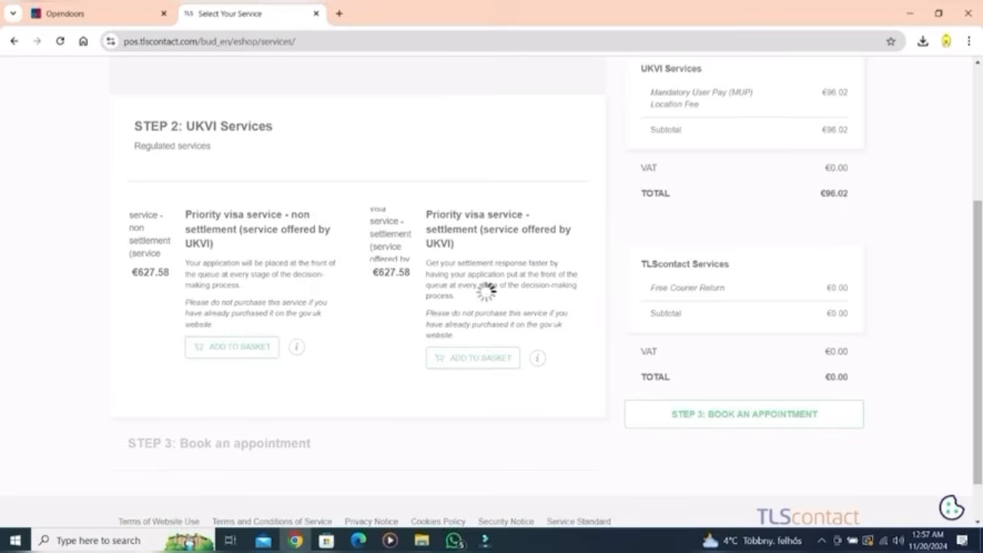
Step: Move the Self Service calendar forward to the week containing Thursday 5 December
{"action": "scroll", "coordinate": [492, 292], "scroll_direction": "down", "scroll_amount": 3}
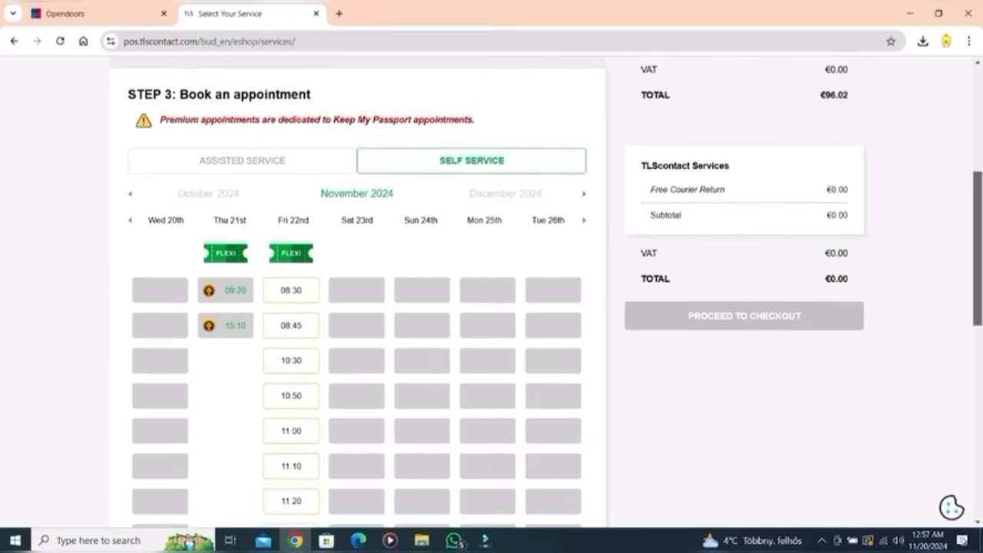
{"action": "scroll", "coordinate": [492, 292], "scroll_direction": "down", "scroll_amount": 2}
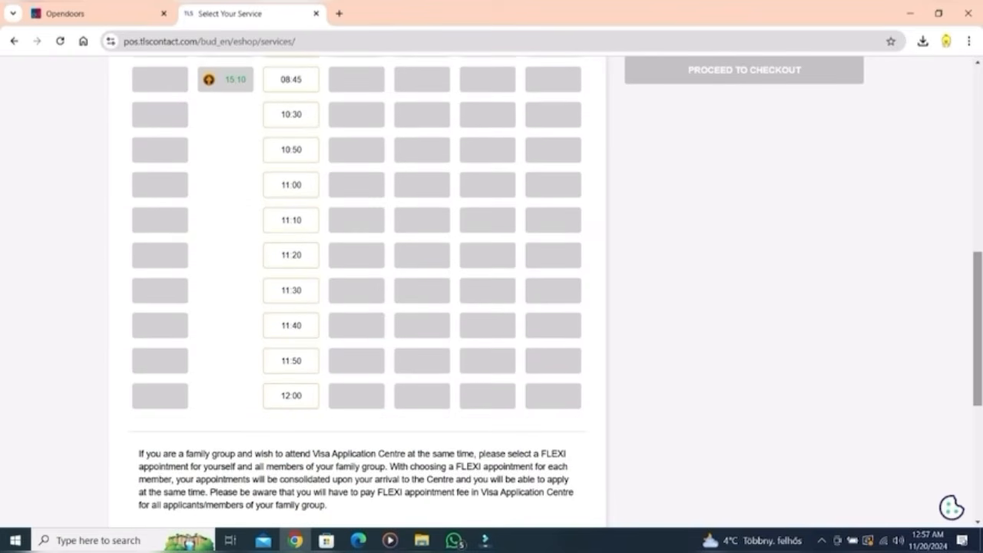
{"action": "scroll", "coordinate": [491, 292], "scroll_direction": "down", "scroll_amount": 4}
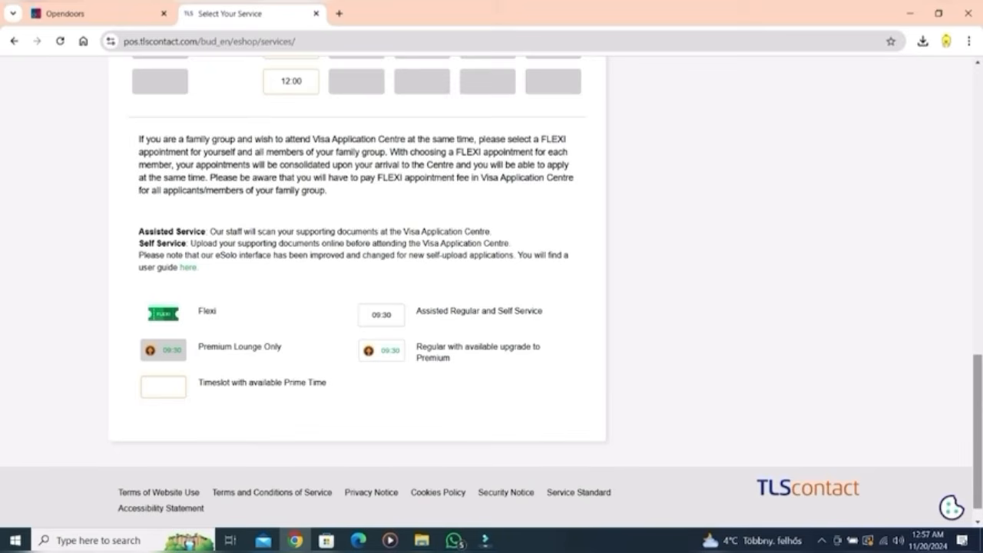
{"action": "scroll", "coordinate": [491, 292], "scroll_direction": "up", "scroll_amount": 10}
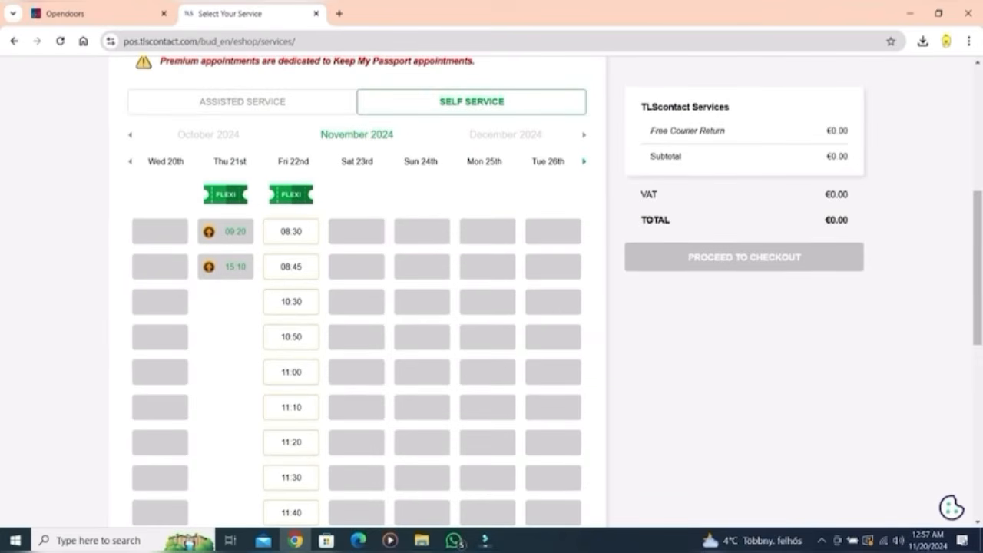
{"action": "left_click", "coordinate": [584, 162]}
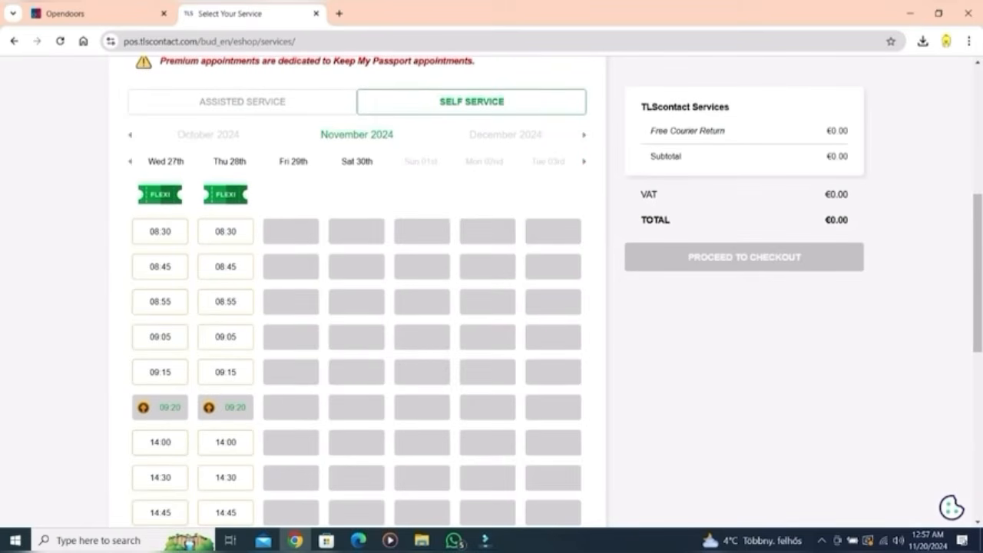
Step: Reserve the 10:20 slot on Thursday 5 December and proceed to checkout
{"action": "scroll", "coordinate": [492, 291], "scroll_direction": "down", "scroll_amount": 2}
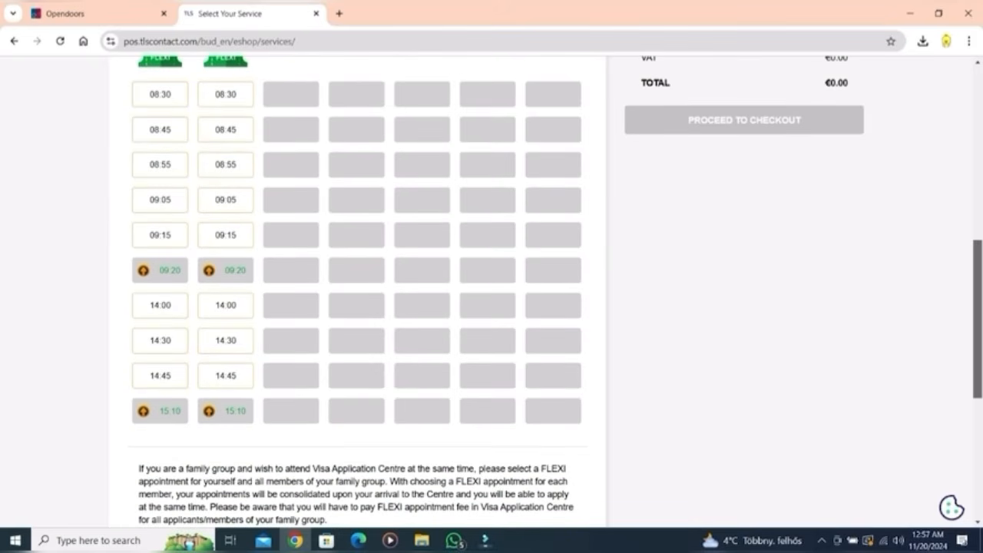
{"action": "scroll", "coordinate": [491, 291], "scroll_direction": "up", "scroll_amount": 3}
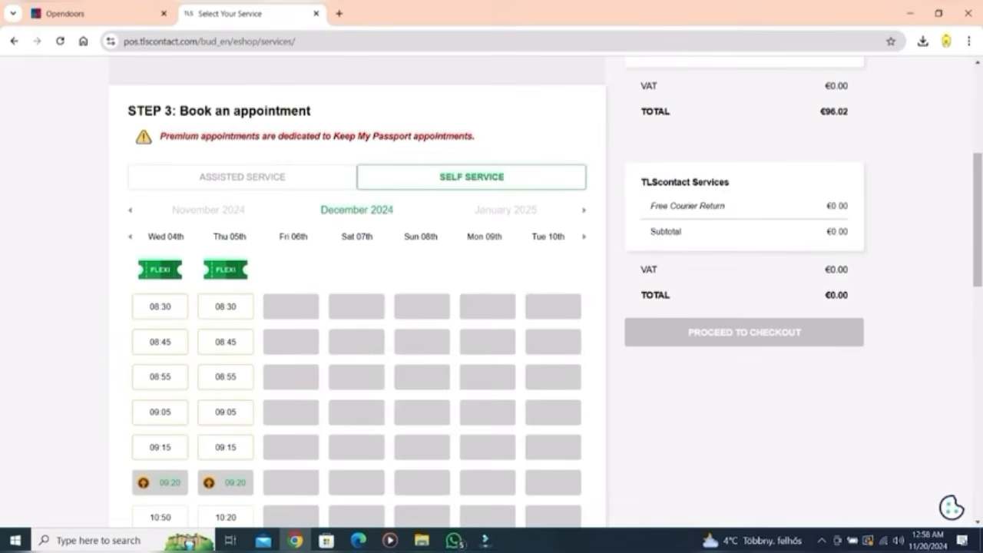
{"action": "scroll", "coordinate": [491, 292], "scroll_direction": "down", "scroll_amount": 3}
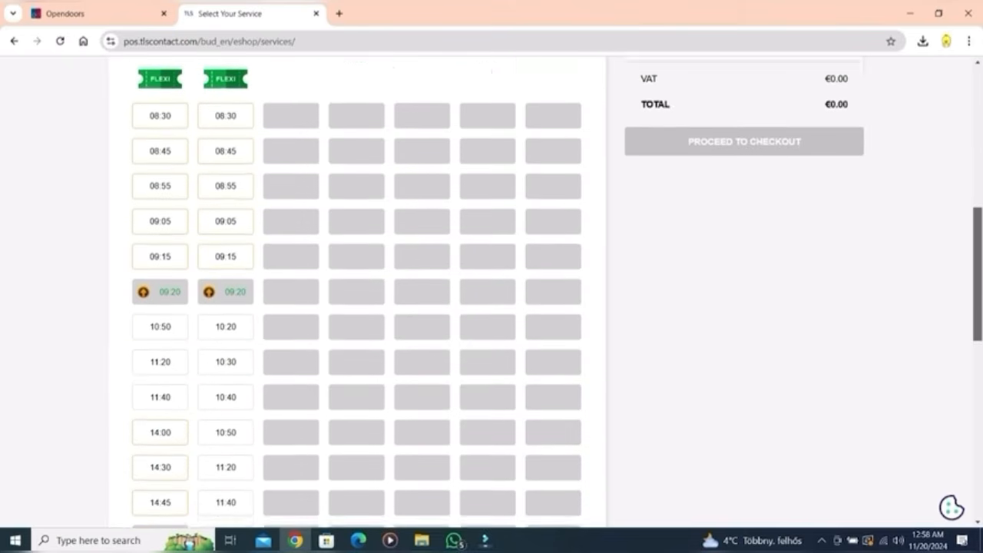
{"action": "scroll", "coordinate": [492, 292], "scroll_direction": "down", "scroll_amount": 1}
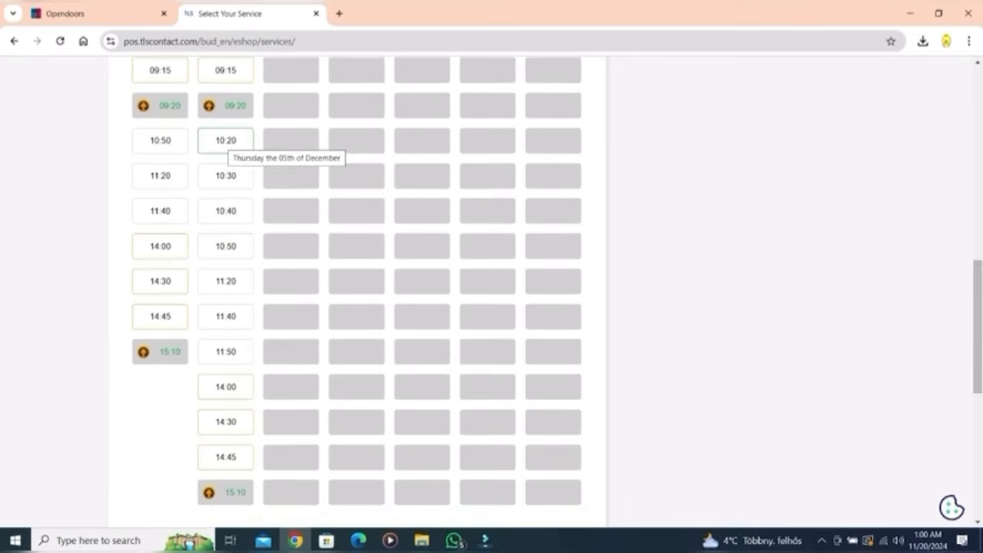
{"action": "left_click", "coordinate": [225, 140]}
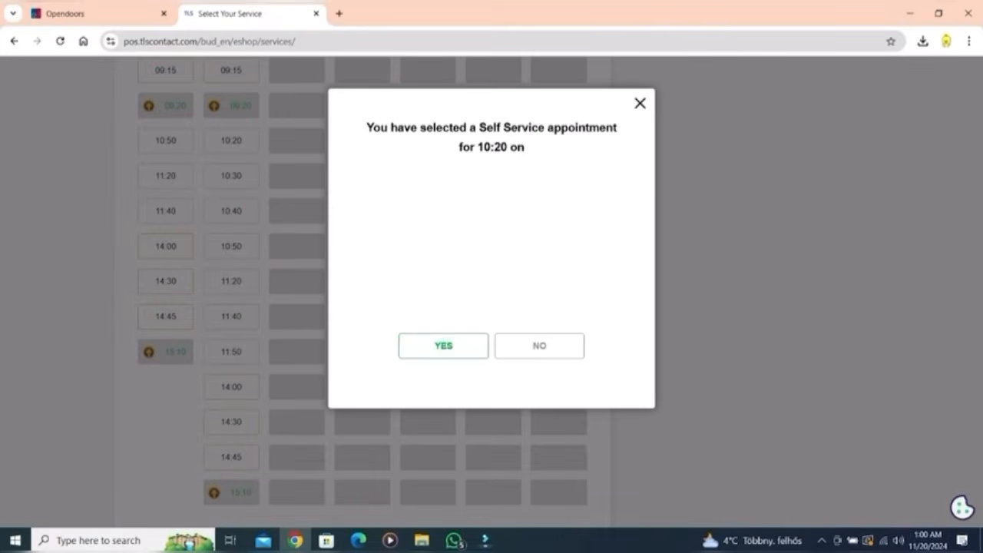
{"action": "left_click", "coordinate": [443, 346]}
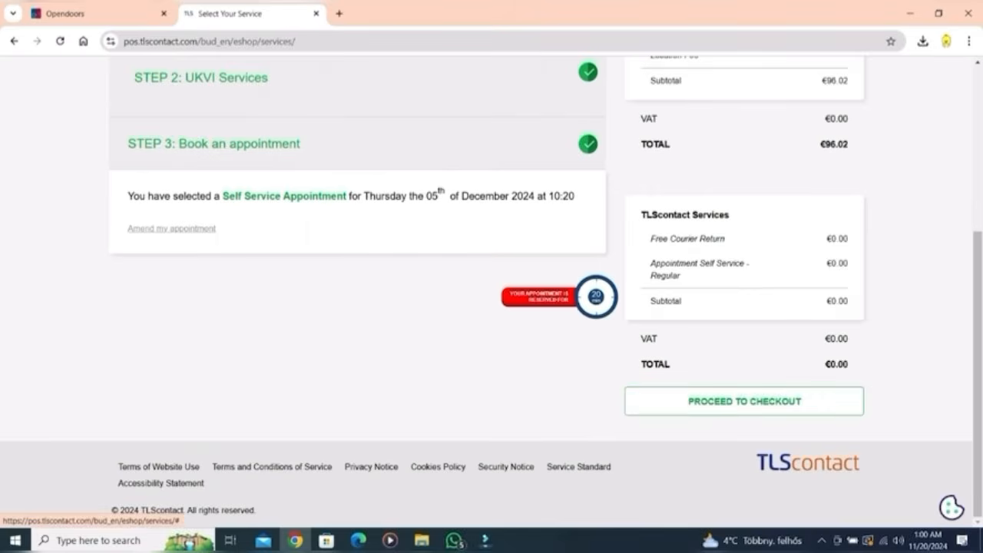
{"action": "left_click", "coordinate": [744, 402]}
Step: Acknowledge the payment notice, place the order and autofill the shipping form with saved details
{"action": "left_click", "coordinate": [491, 257]}
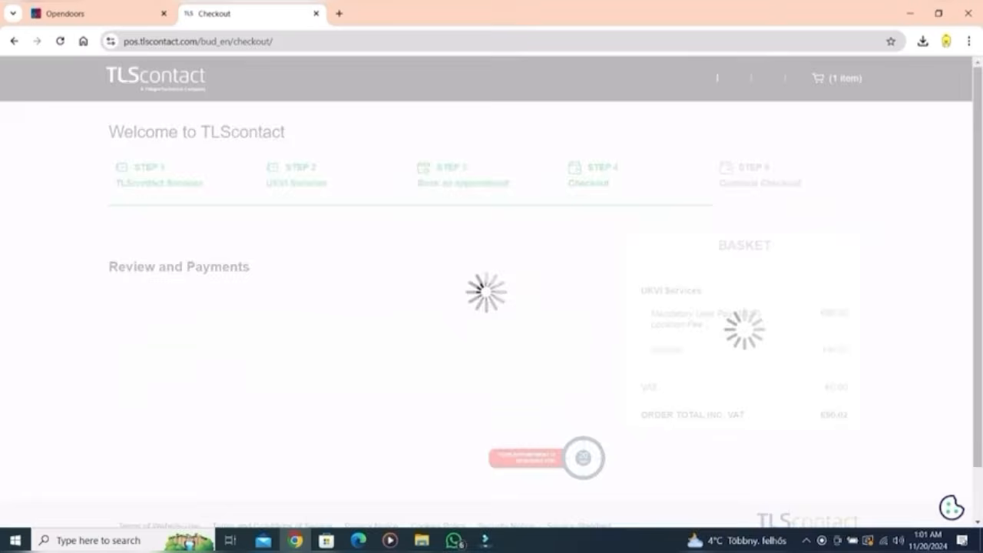
{"action": "left_click", "coordinate": [510, 377]}
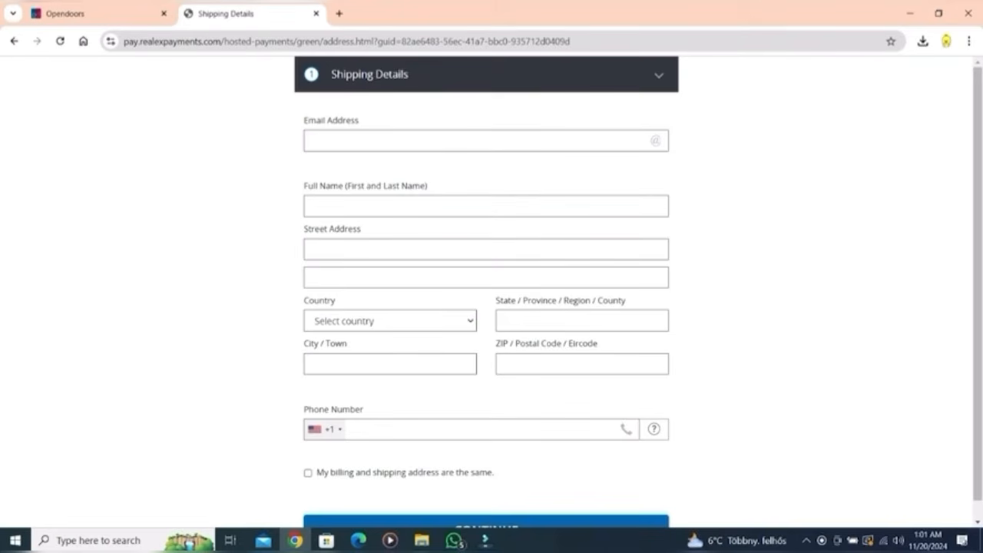
{"action": "scroll", "coordinate": [486, 292], "scroll_direction": "down", "scroll_amount": 1}
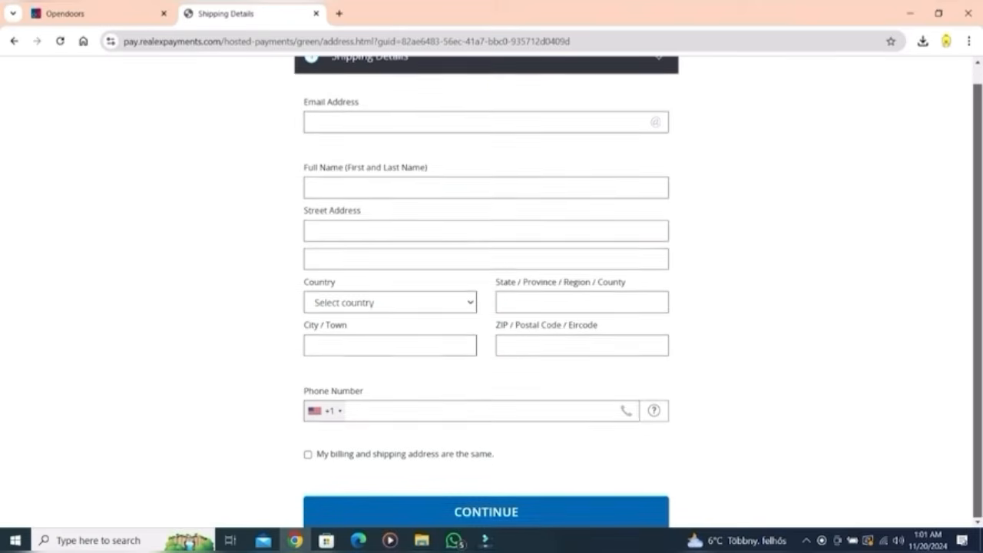
{"action": "scroll", "coordinate": [485, 292], "scroll_direction": "up", "scroll_amount": 1}
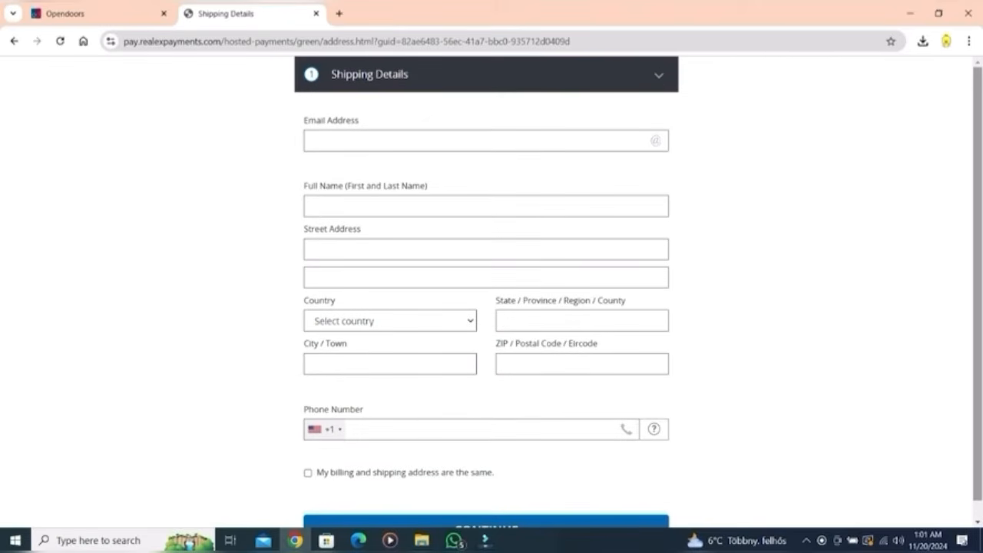
{"action": "left_click", "coordinate": [476, 141]}
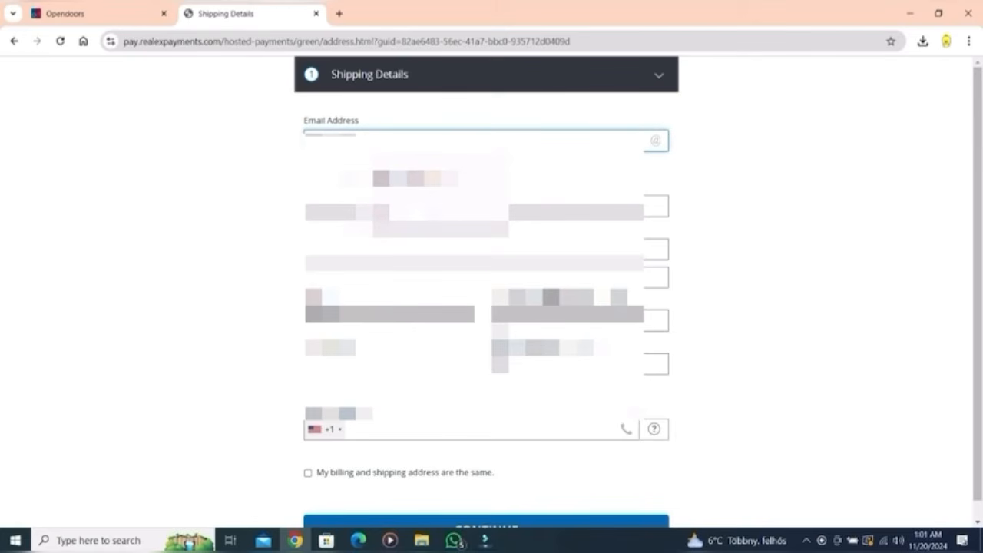
{"action": "left_click", "coordinate": [399, 179]}
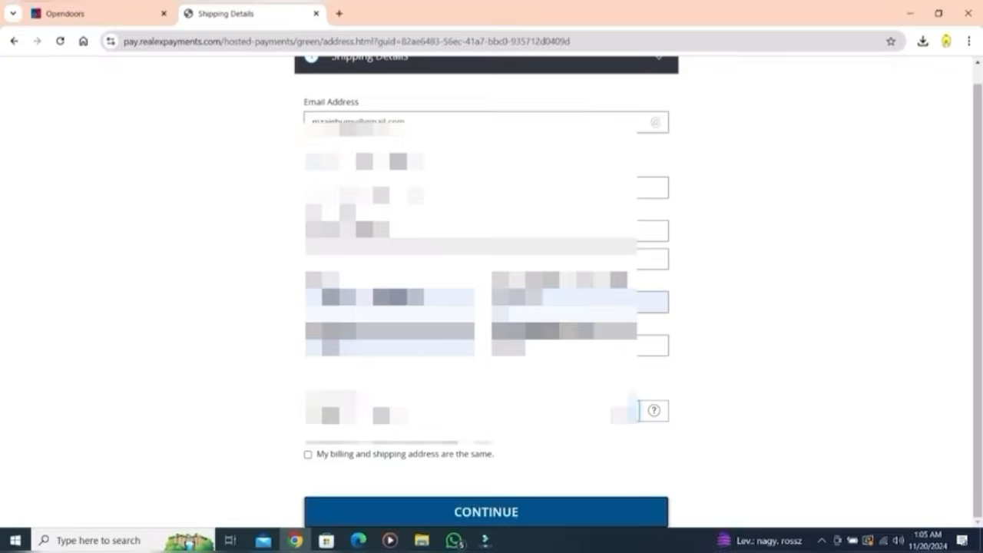
Step: Submit the shipping details, billing details and address summary
{"action": "left_click", "coordinate": [486, 512]}
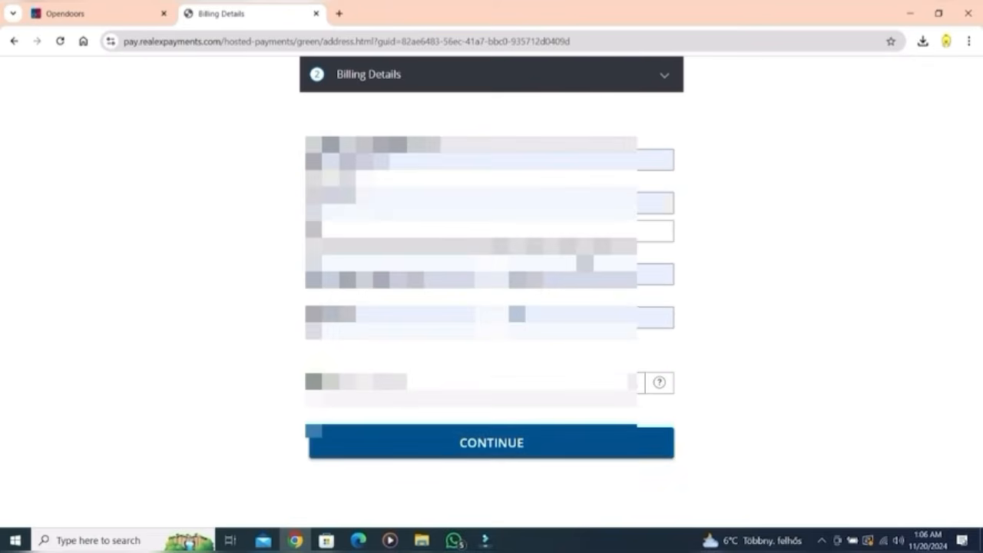
{"action": "left_click", "coordinate": [492, 443]}
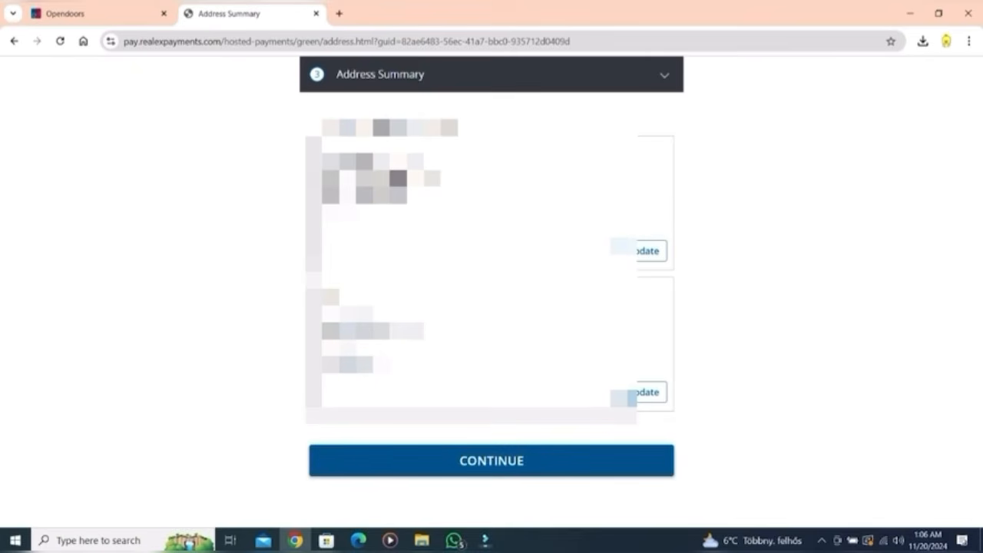
{"action": "left_click", "coordinate": [492, 460]}
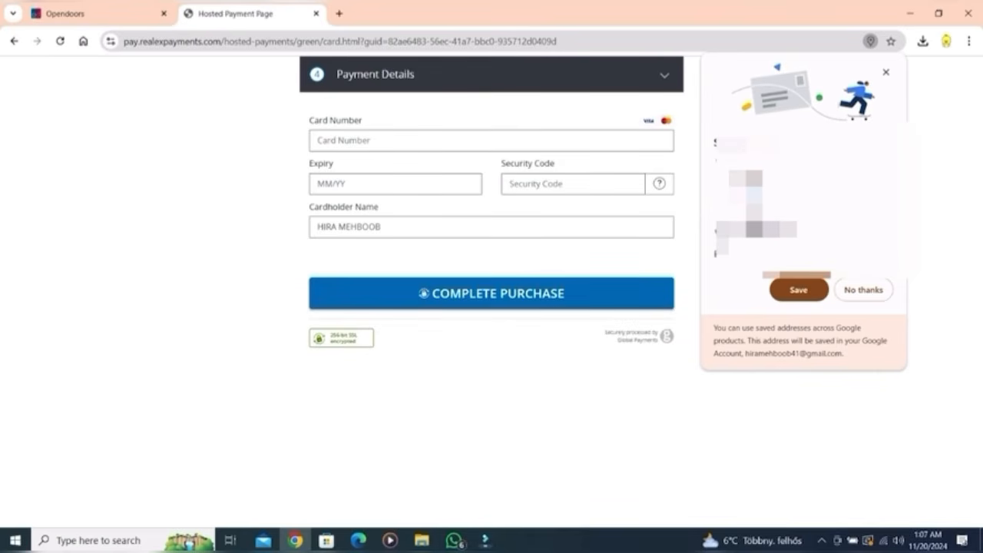
Step: Pay for the appointment with the saved card, then view the application's upload page
{"action": "left_click", "coordinate": [400, 141]}
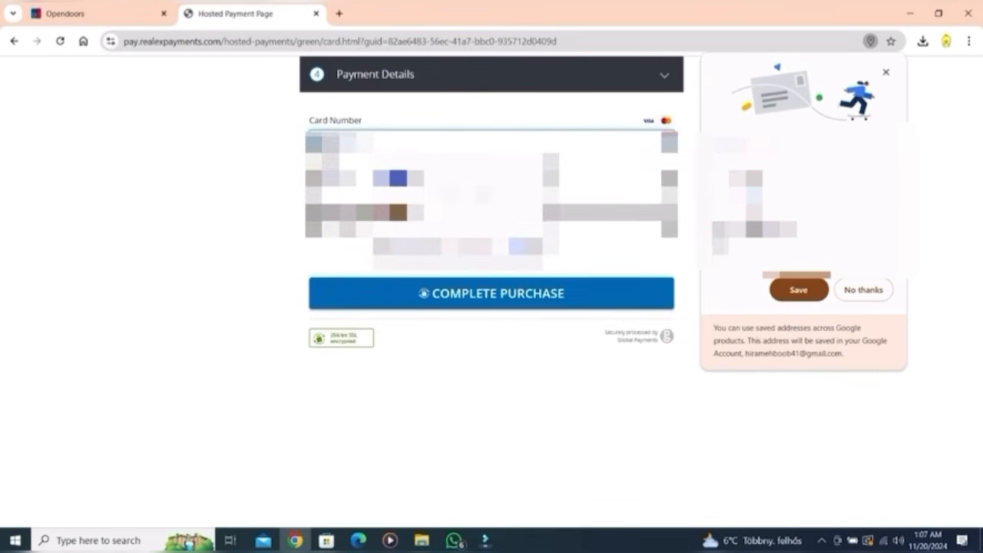
{"action": "left_click", "coordinate": [461, 180]}
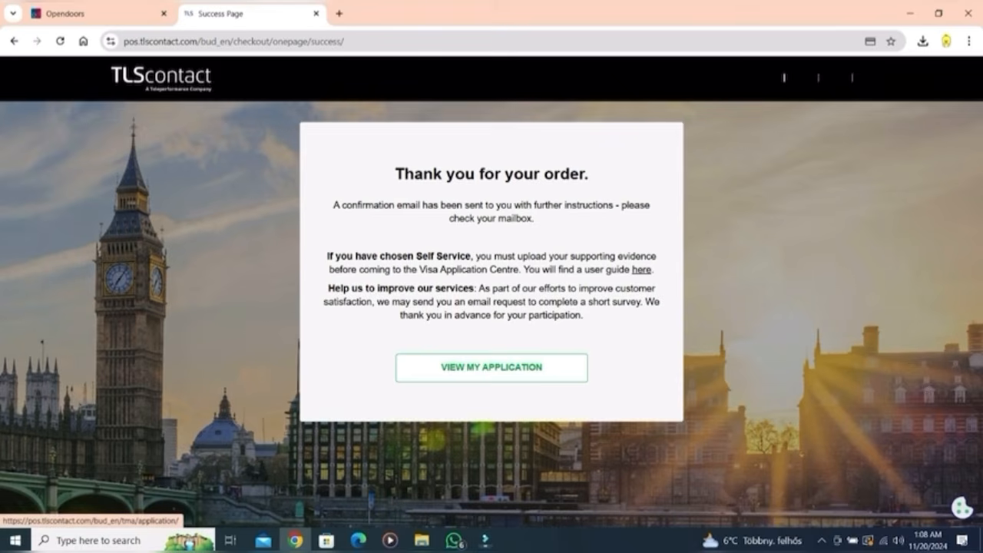
{"action": "left_click", "coordinate": [492, 367]}
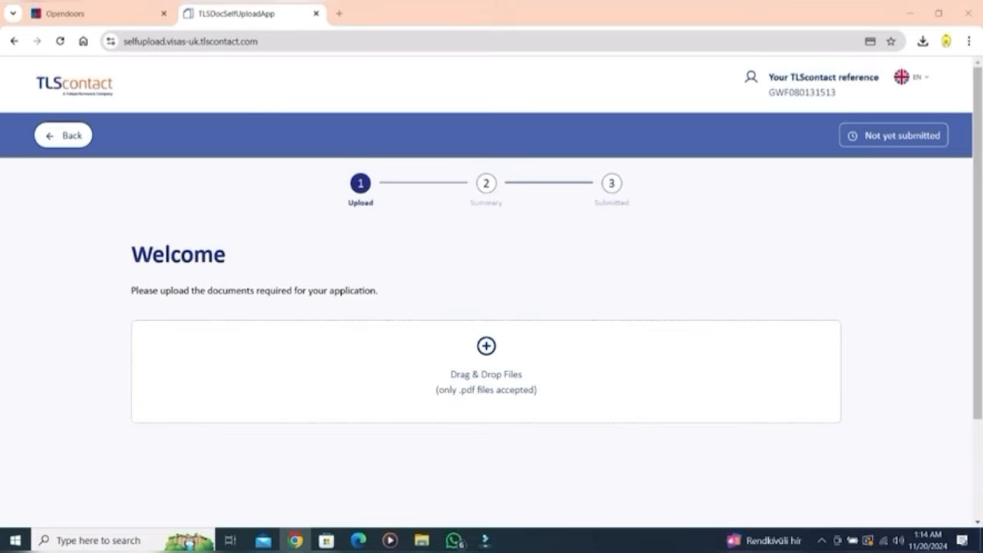
Step: Upload the residence permit and student certificate PDFs, categorising passport and permit as Travel and Residency
{"action": "left_click", "coordinate": [486, 346]}
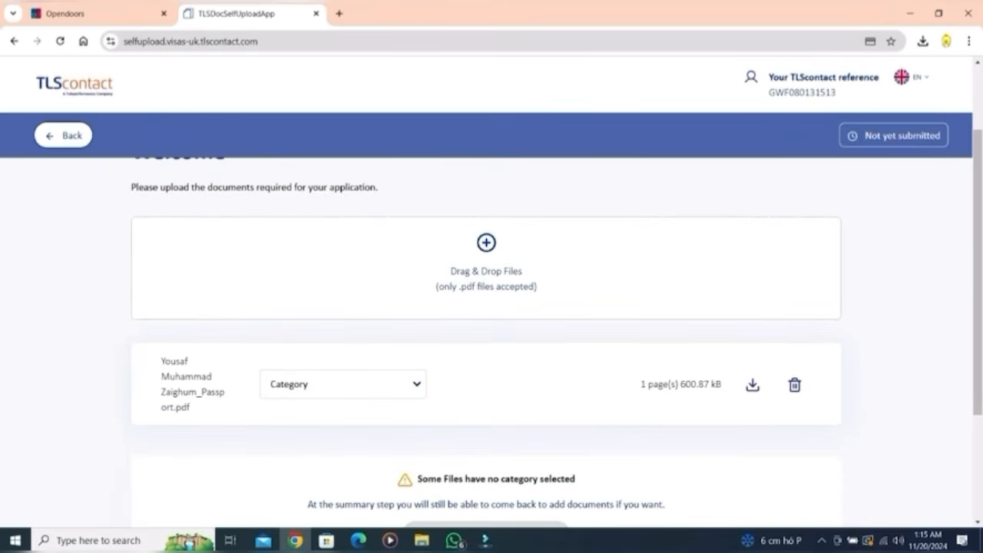
{"action": "left_click", "coordinate": [342, 384]}
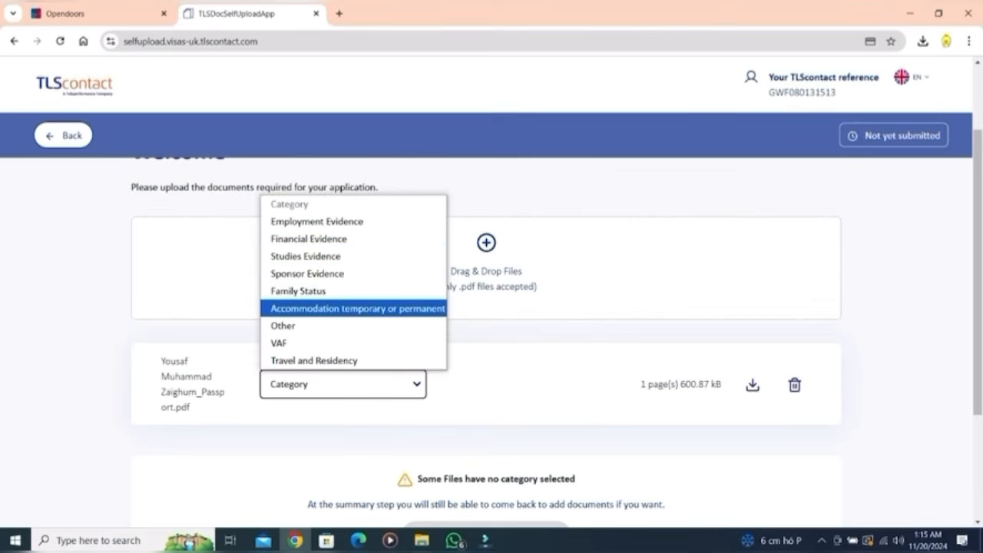
{"action": "left_click", "coordinate": [330, 360]}
{"action": "scroll", "coordinate": [486, 330], "scroll_direction": "down", "scroll_amount": 1}
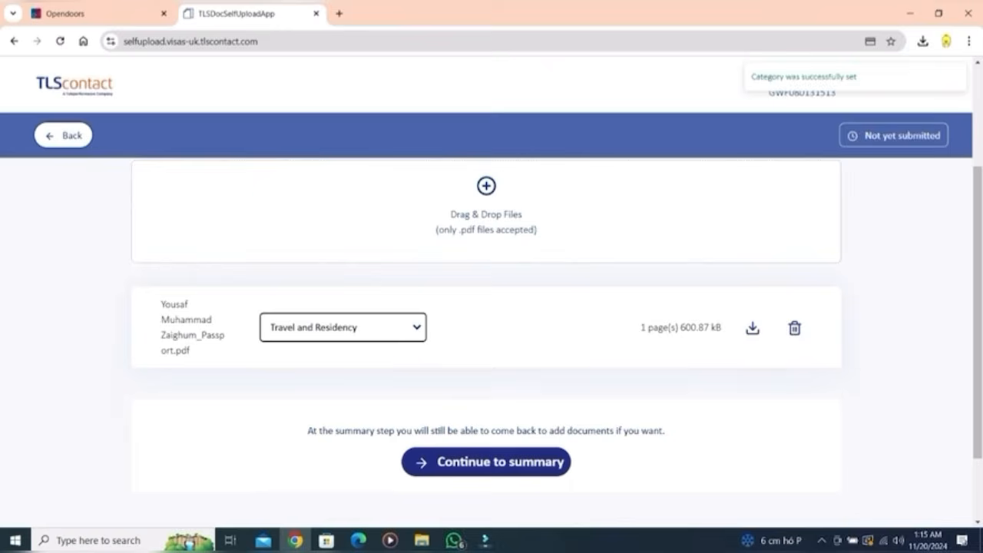
{"action": "left_click", "coordinate": [486, 186]}
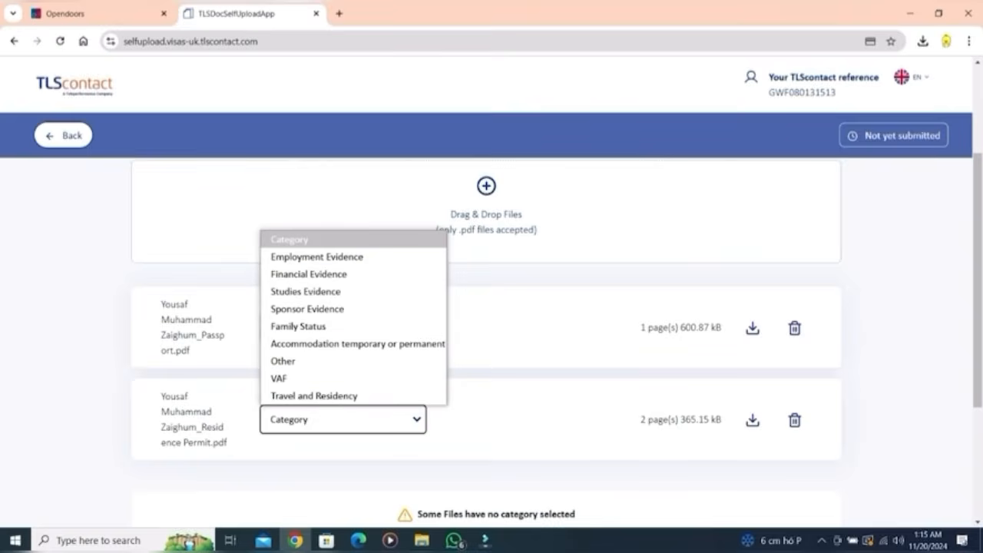
{"action": "left_click", "coordinate": [330, 395]}
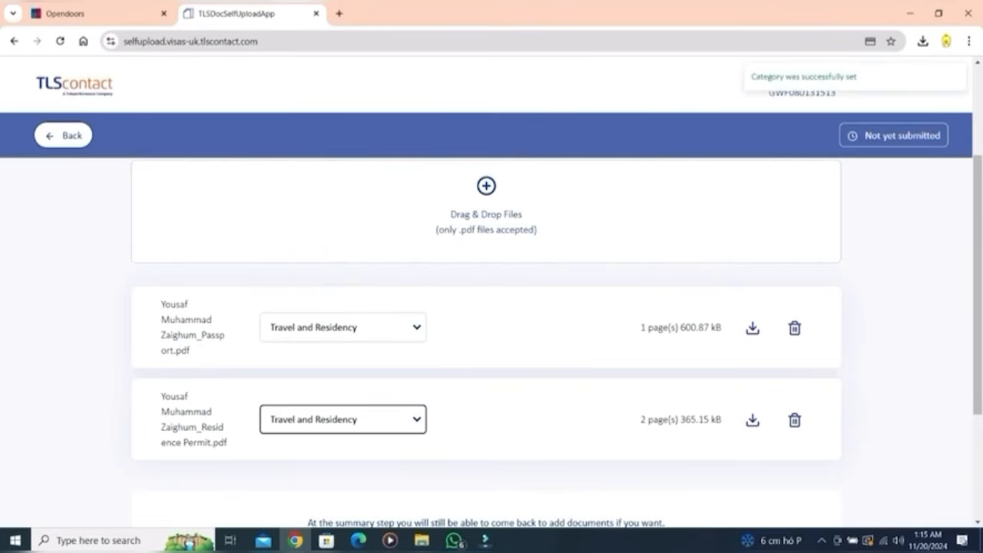
{"action": "left_click", "coordinate": [486, 185]}
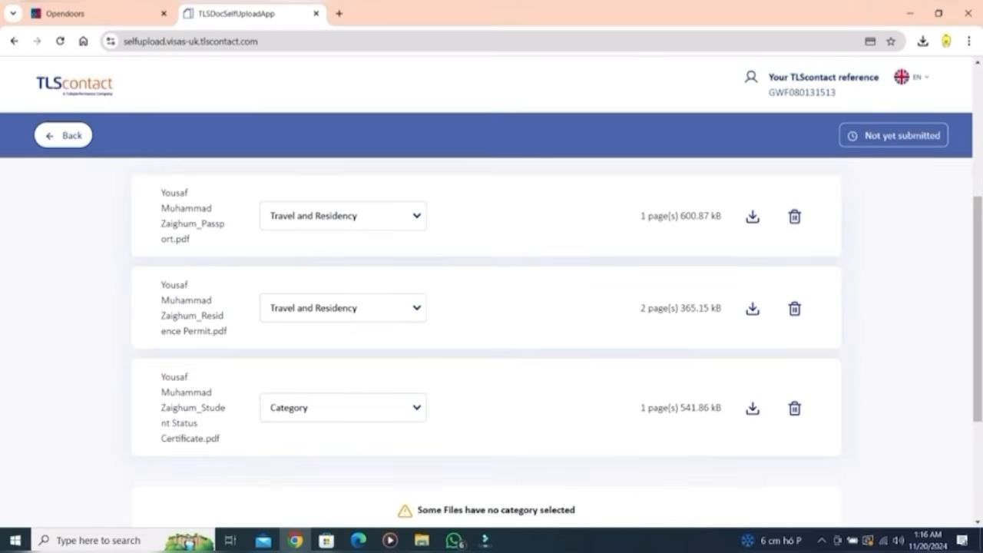
Step: Categorise the student certificate as Studies, both bank statements as Financial, the contract as Employment Evidence
{"action": "left_click", "coordinate": [343, 408]}
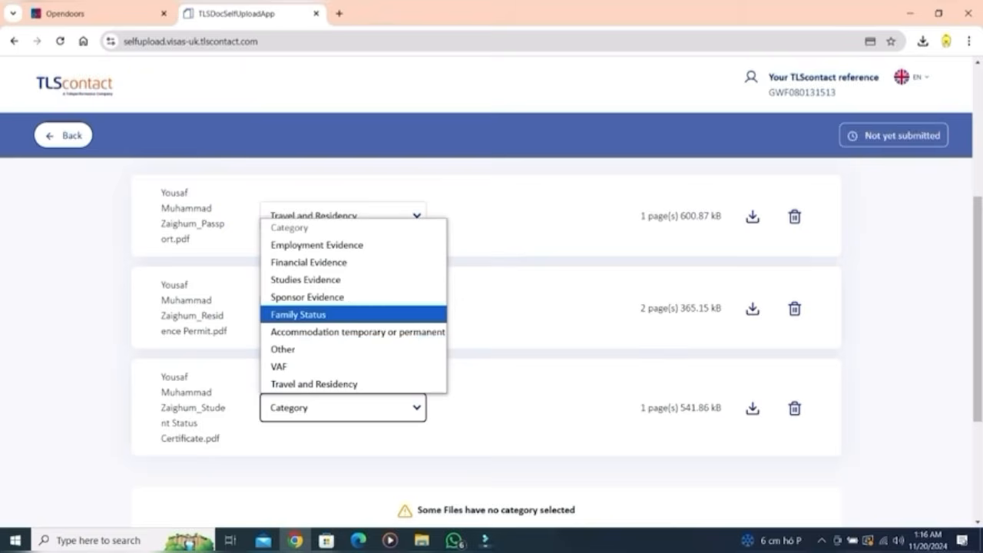
{"action": "left_click", "coordinate": [306, 280]}
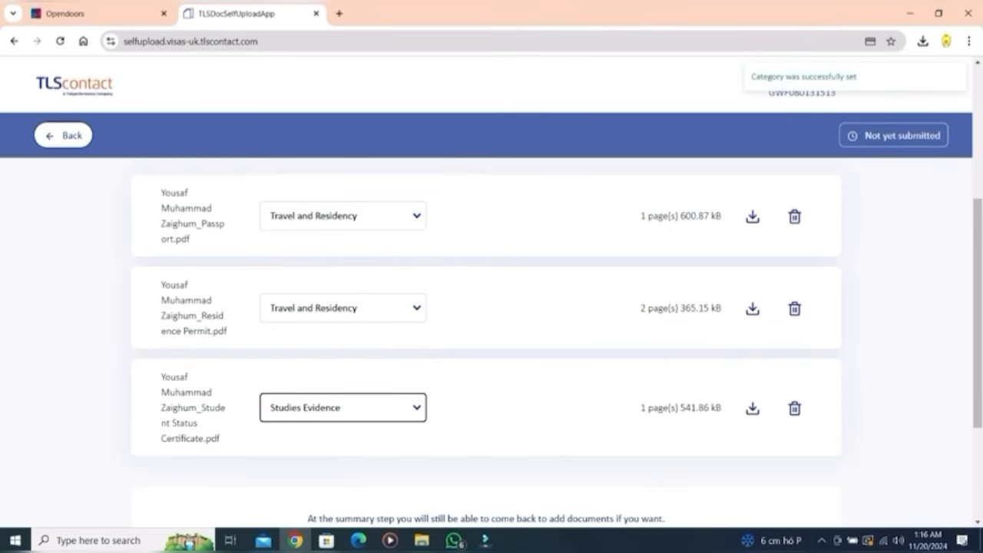
{"action": "scroll", "coordinate": [486, 345], "scroll_direction": "up", "scroll_amount": 2}
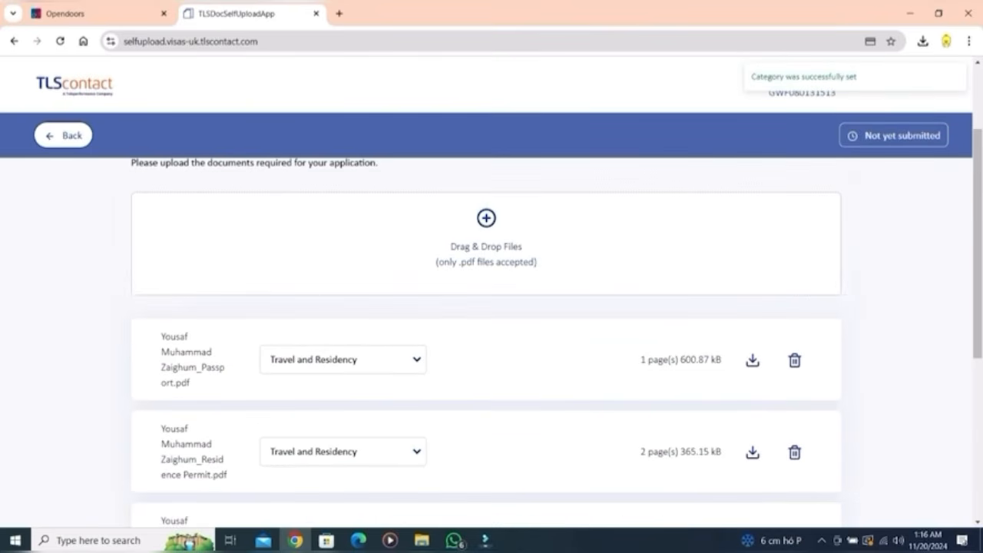
{"action": "scroll", "coordinate": [486, 346], "scroll_direction": "down", "scroll_amount": 3}
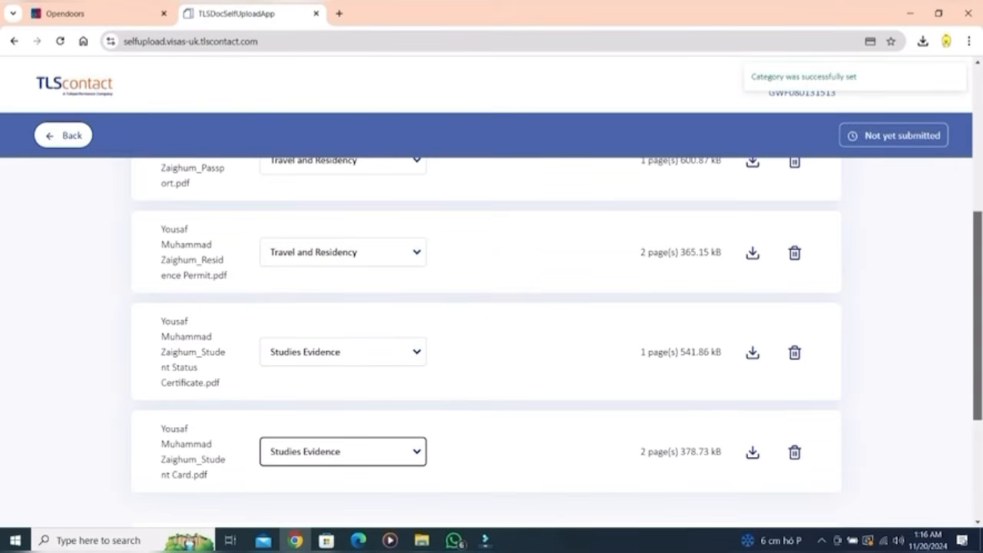
{"action": "scroll", "coordinate": [486, 346], "scroll_direction": "down", "scroll_amount": 3}
{"action": "left_click", "coordinate": [342, 324]}
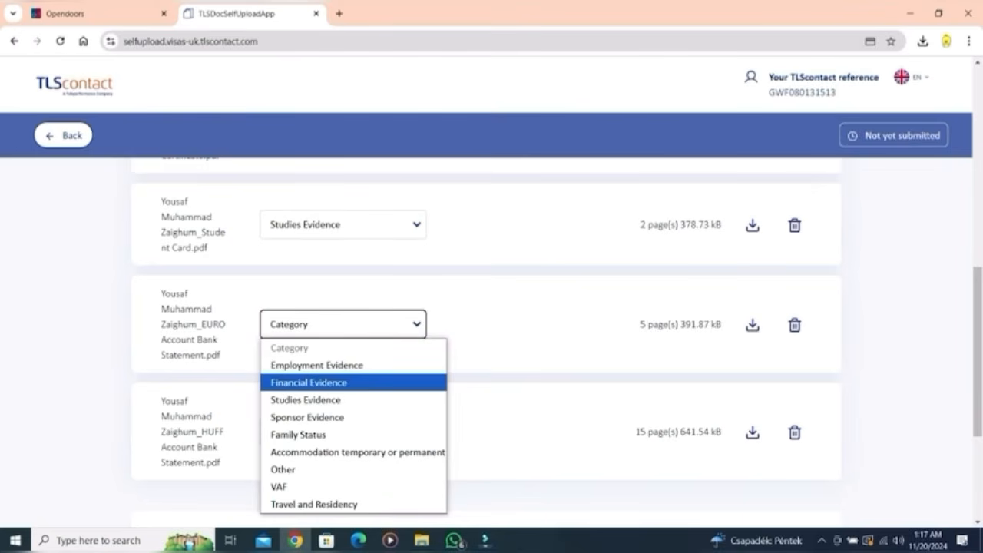
{"action": "left_click", "coordinate": [309, 382]}
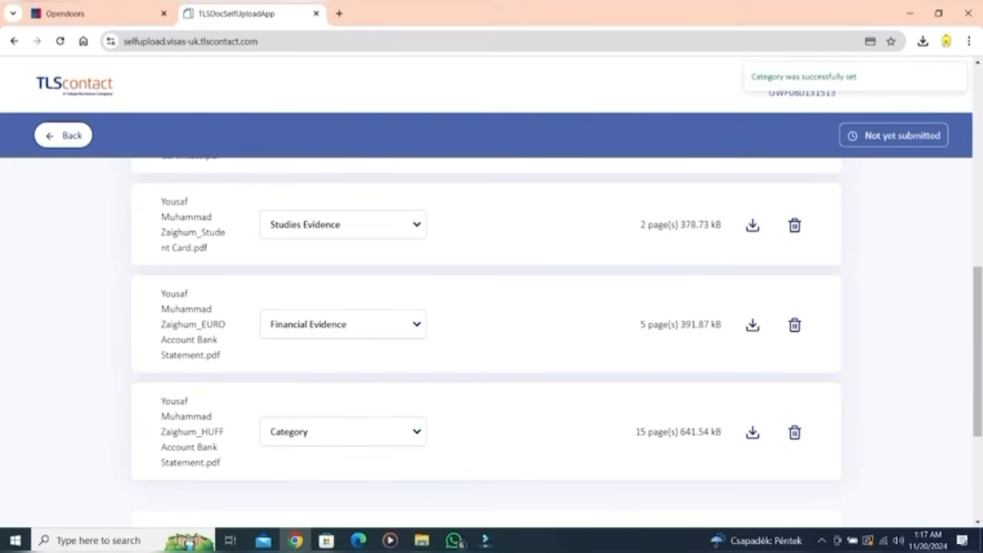
{"action": "left_click", "coordinate": [342, 432]}
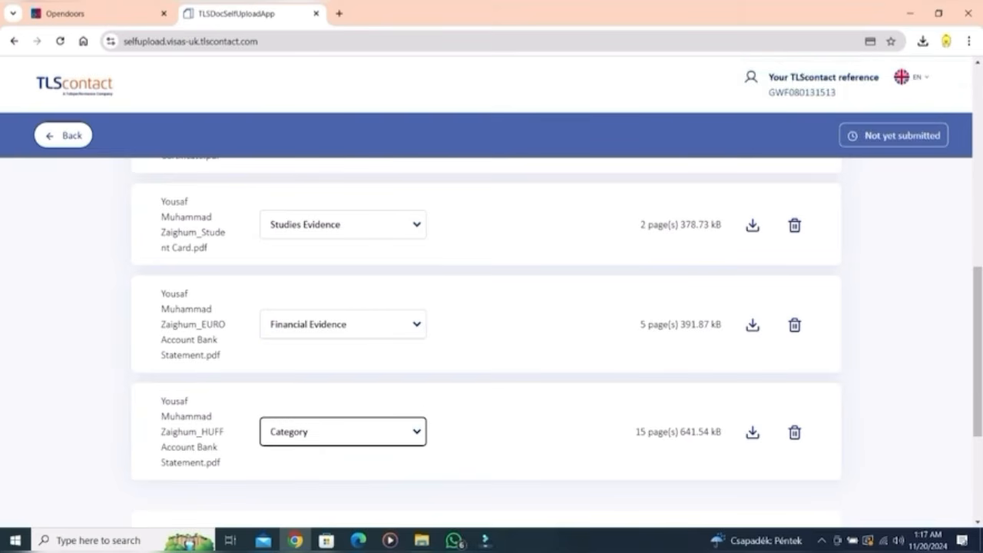
{"action": "left_click", "coordinate": [309, 490]}
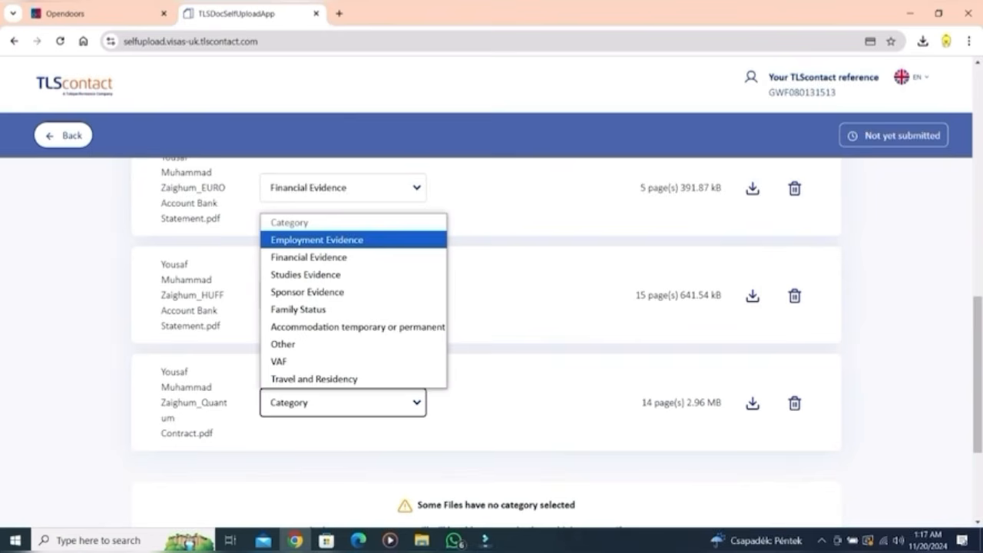
{"action": "key", "text": "Return"}
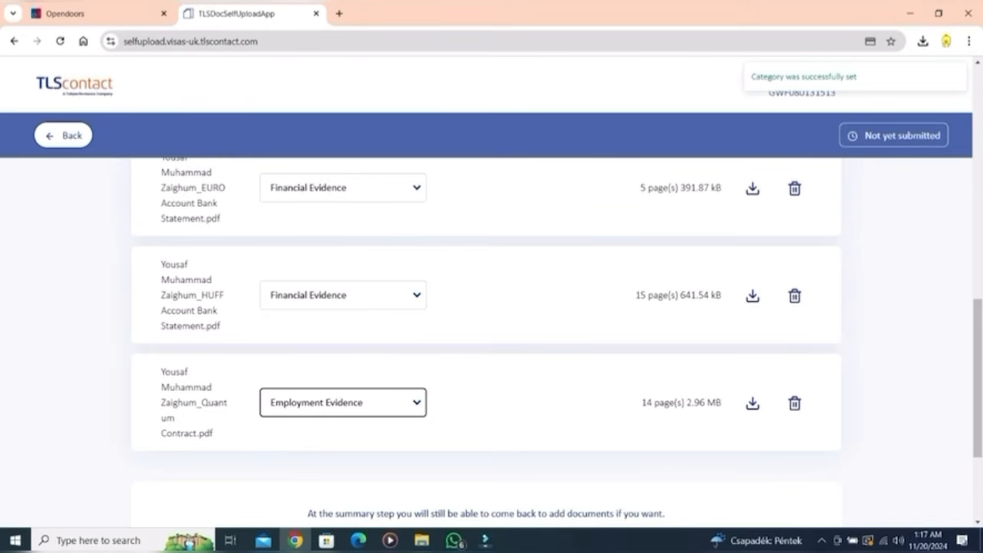
{"action": "left_click", "coordinate": [342, 402]}
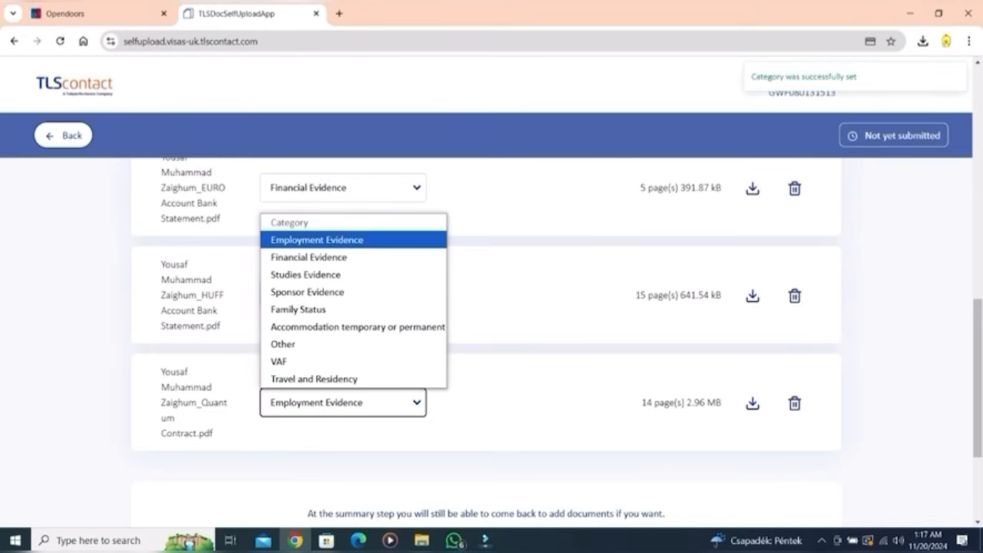
Step: Continue to the summary and submit all uploaded documents, confirming the warning
{"action": "scroll", "coordinate": [492, 308], "scroll_direction": "down", "scroll_amount": 2}
{"action": "left_click", "coordinate": [486, 426]}
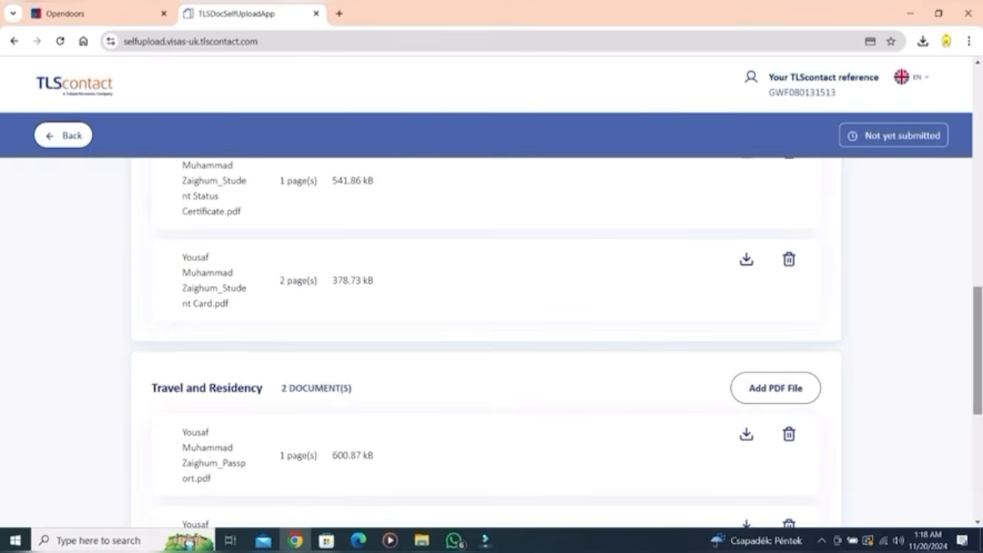
{"action": "scroll", "coordinate": [491, 341], "scroll_direction": "up", "scroll_amount": 2}
{"action": "scroll", "coordinate": [492, 342], "scroll_direction": "down", "scroll_amount": 6}
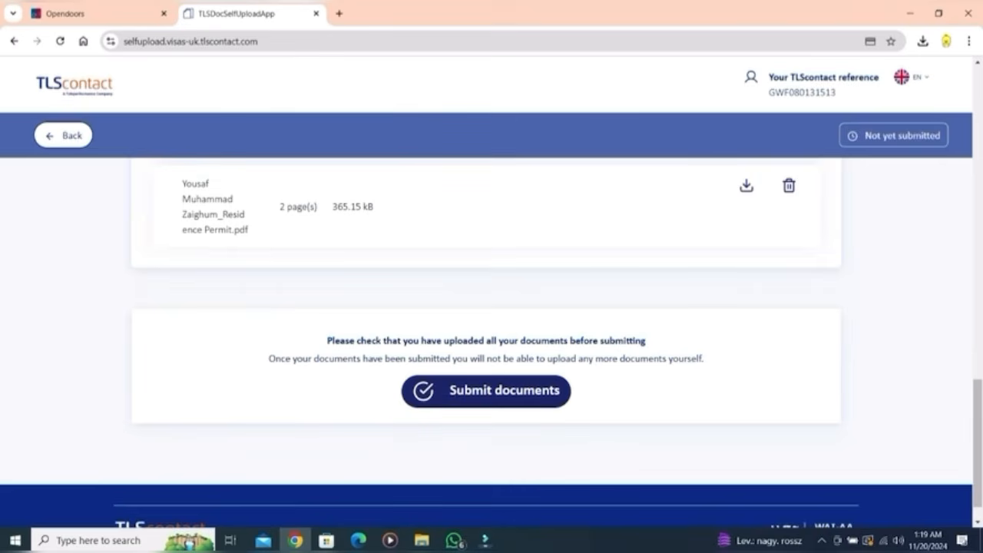
{"action": "left_click", "coordinate": [486, 391]}
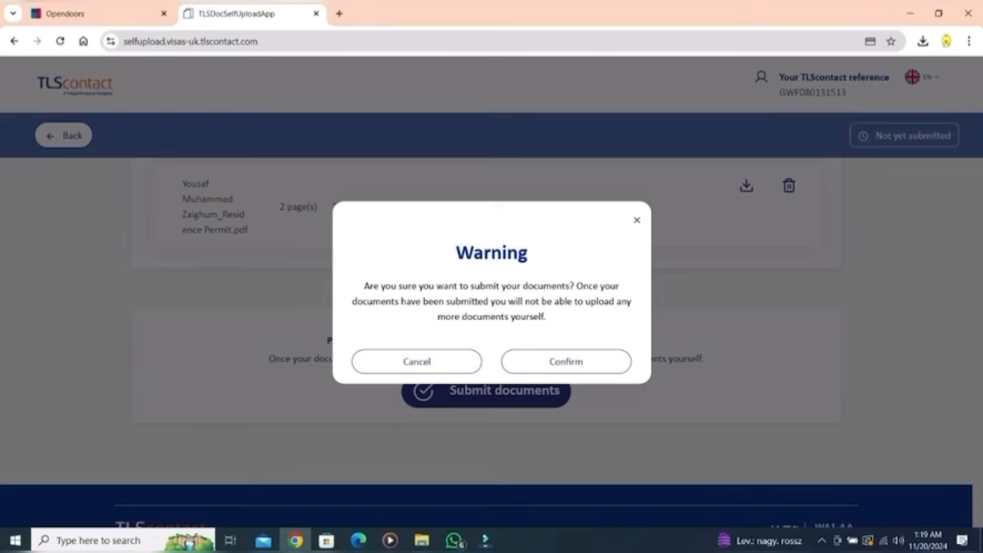
{"action": "left_click", "coordinate": [566, 361]}
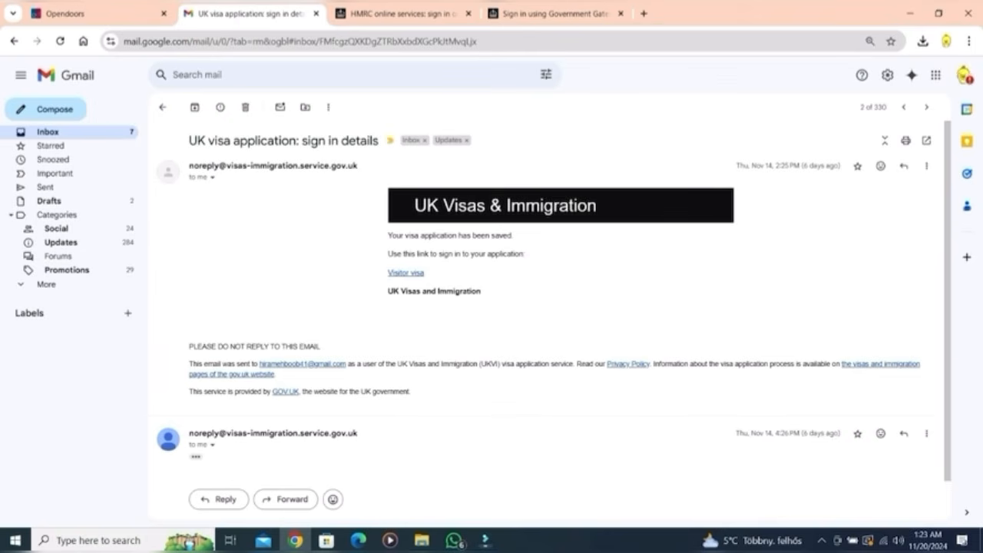
Step: Open the Visitor visa link from the 'UK visa application: sign in details' email
{"action": "left_click", "coordinate": [406, 273]}
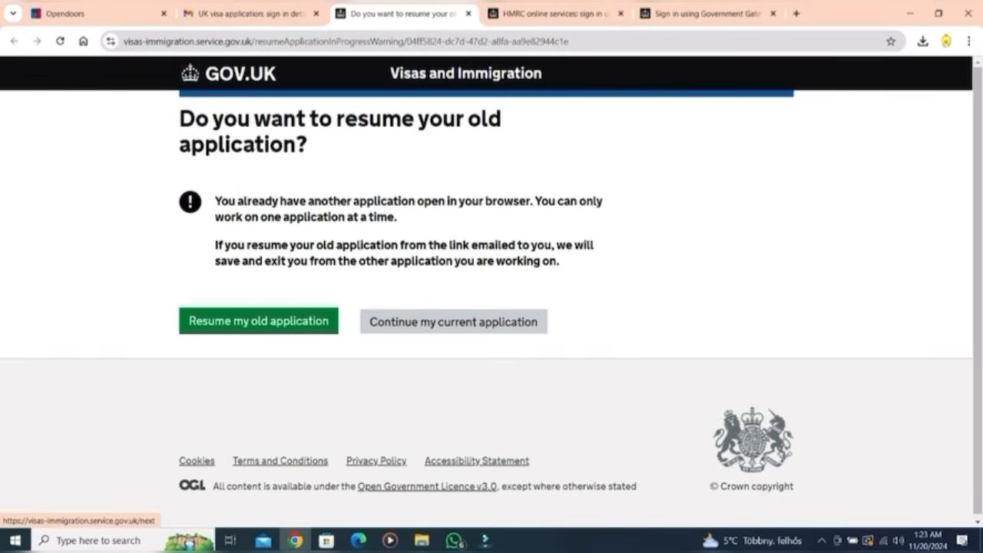
Step: Resume the current application, accept analytics cookies and sign in with the saved password
{"action": "left_click", "coordinate": [453, 320]}
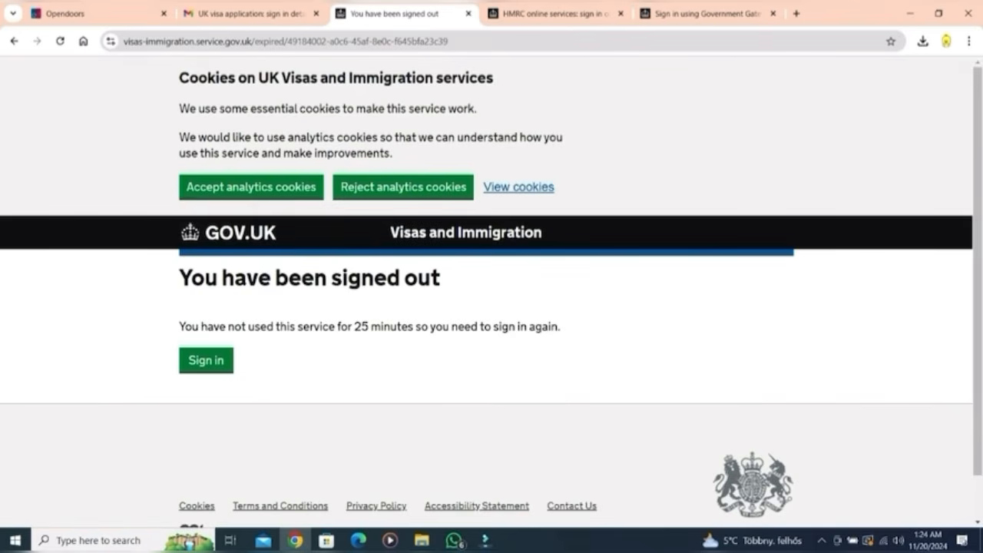
{"action": "left_click", "coordinate": [239, 187]}
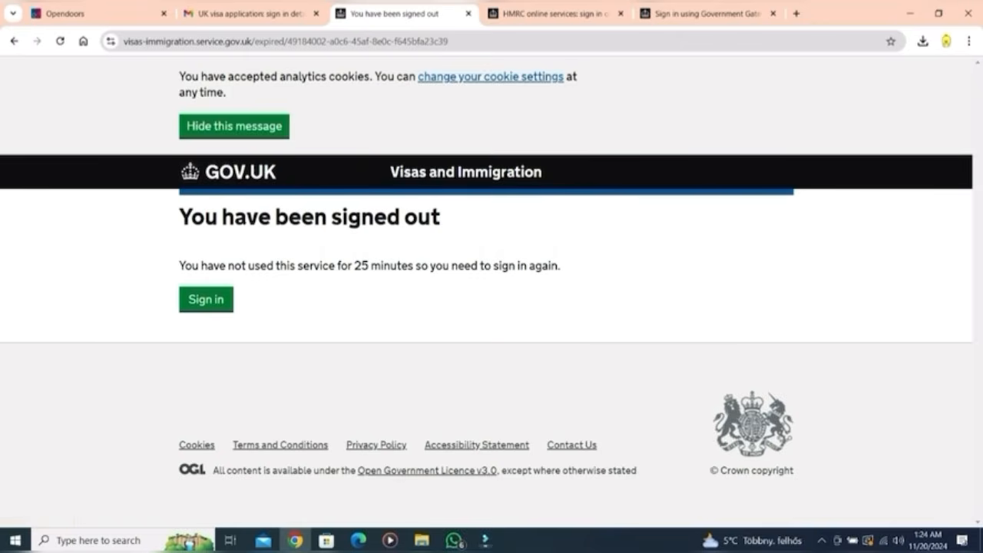
{"action": "left_click", "coordinate": [200, 301]}
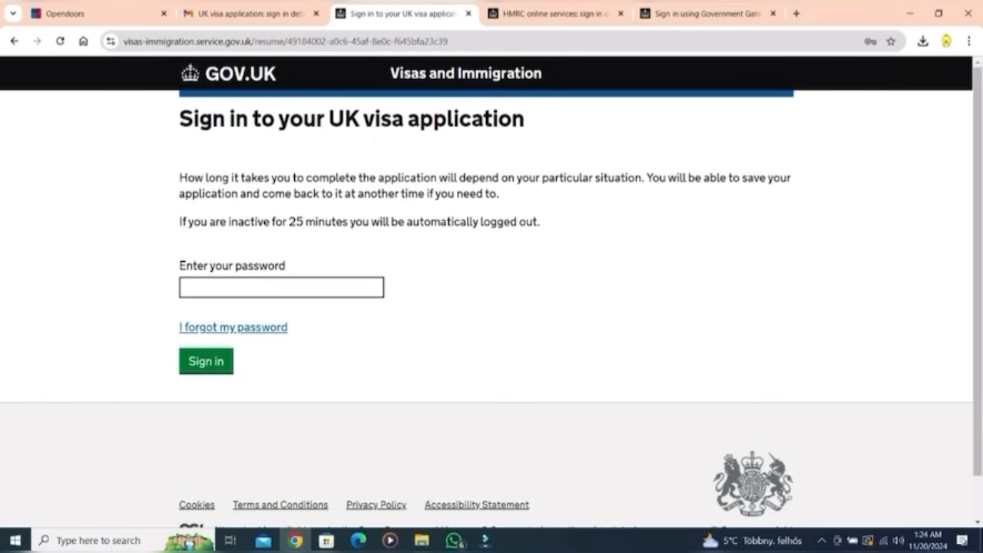
{"action": "left_click", "coordinate": [281, 287]}
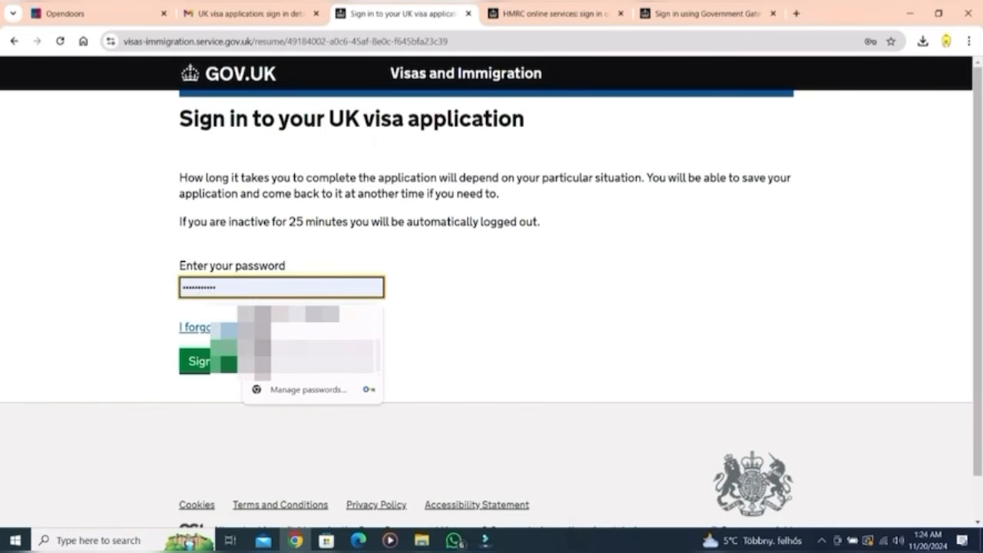
{"action": "left_click", "coordinate": [316, 356]}
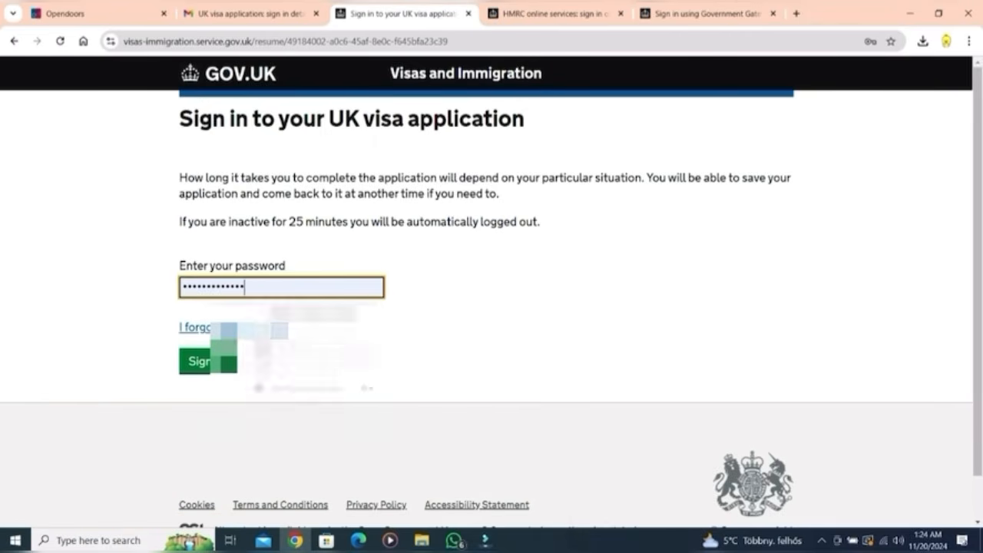
Step: Go through Provide documents and biometrics to TLScontact, close the HMRC tab, and open tracking
{"action": "scroll", "coordinate": [486, 292], "scroll_direction": "down", "scroll_amount": 1}
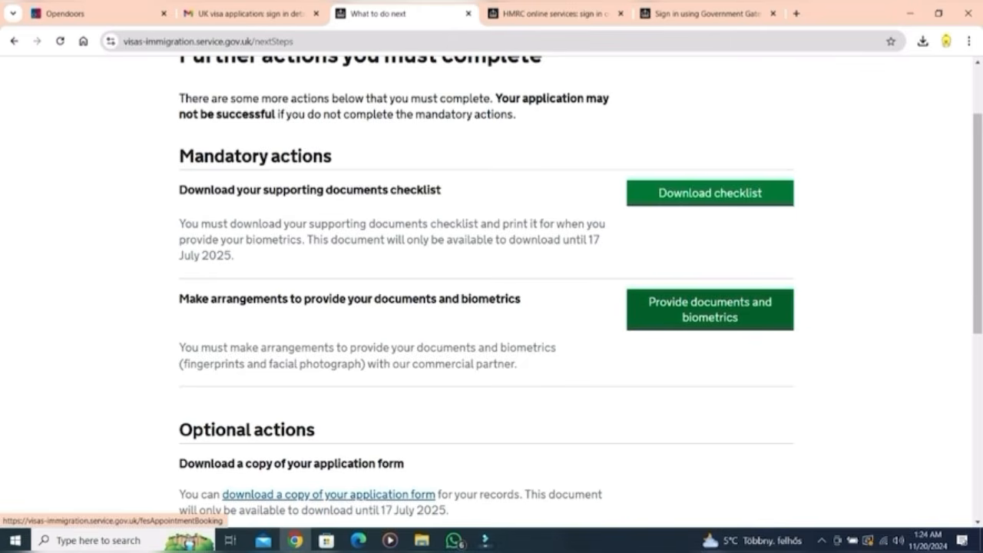
{"action": "left_click", "coordinate": [710, 309]}
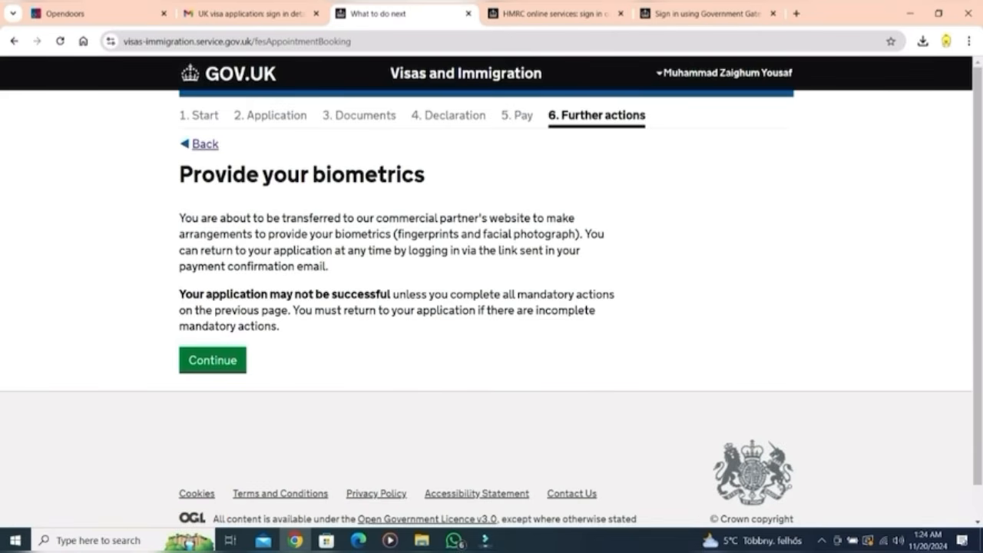
{"action": "left_click", "coordinate": [213, 360]}
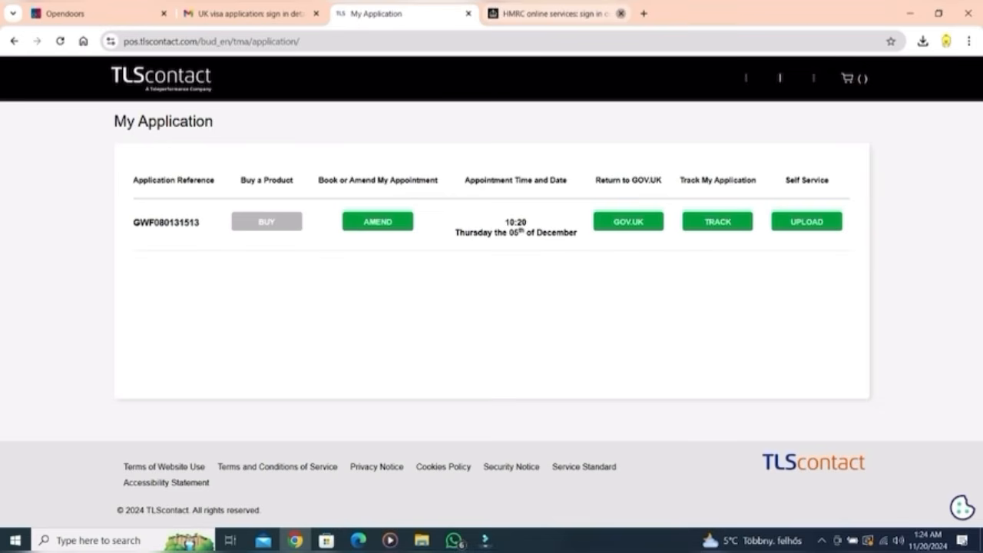
{"action": "left_click", "coordinate": [620, 13]}
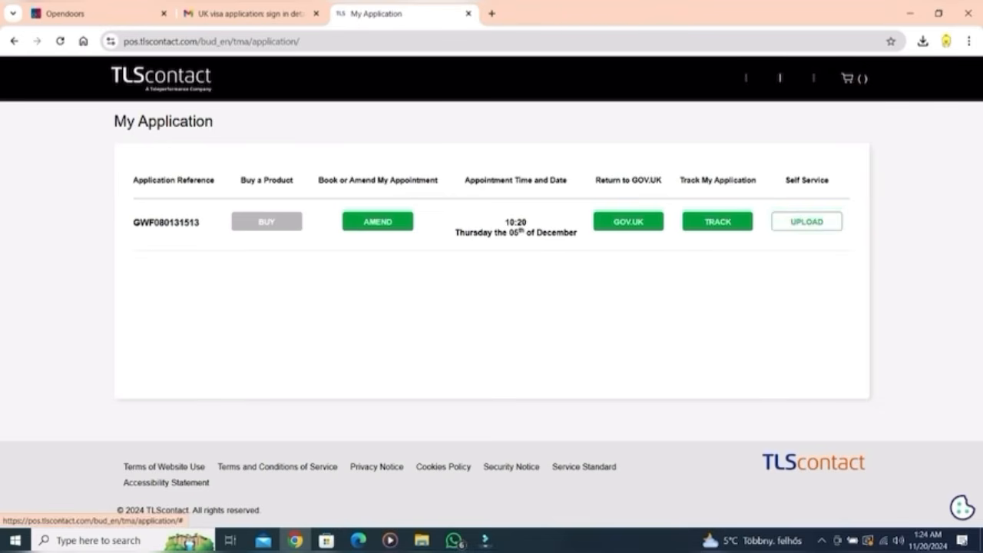
{"action": "left_click", "coordinate": [718, 222]}
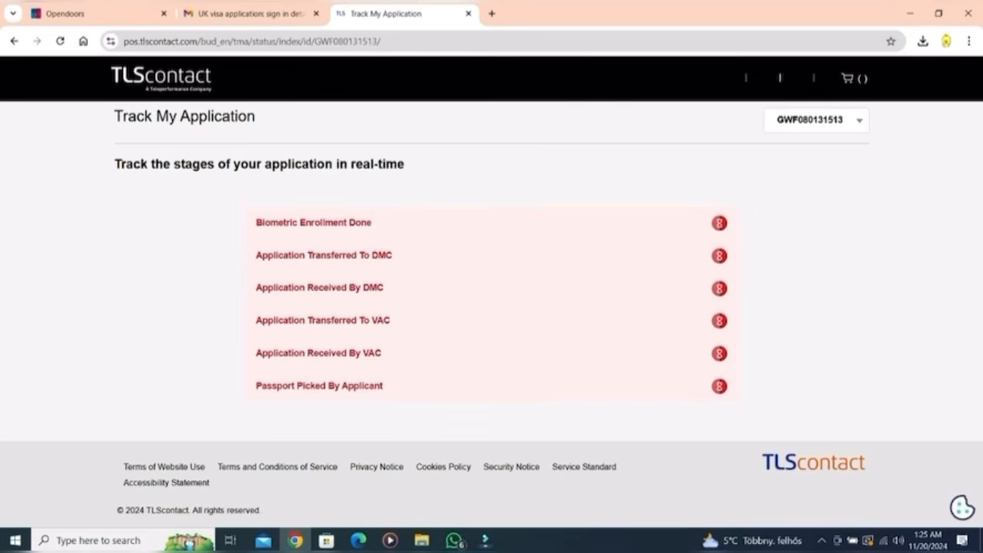